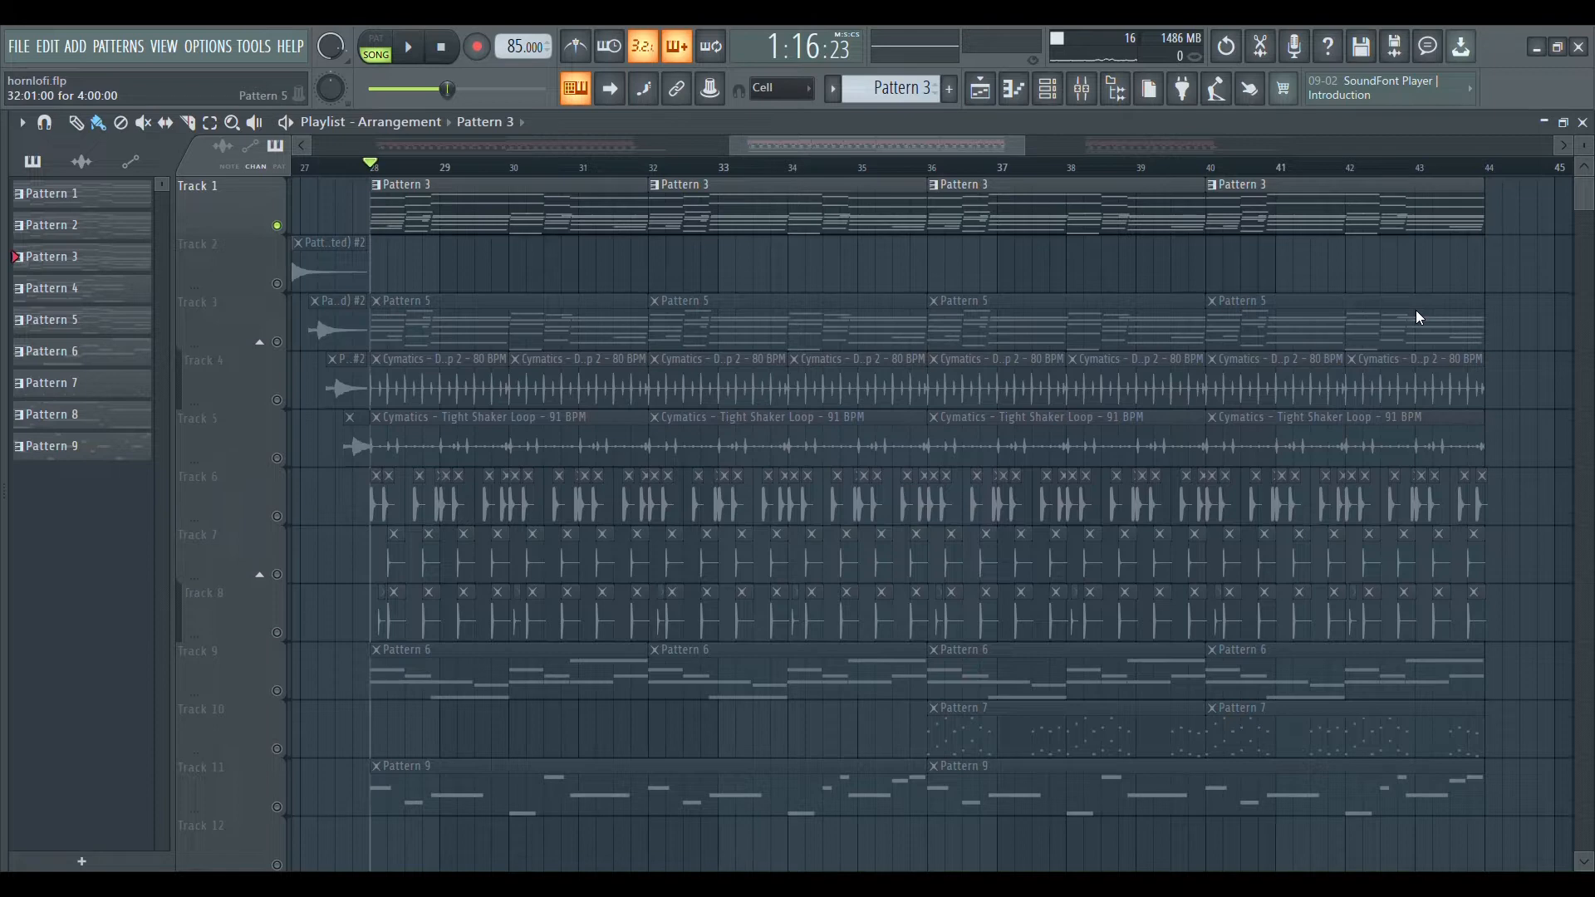
Play the Pattern 3 piano part and show its notes and the Keyzone Classic instrument settings.
key("space")
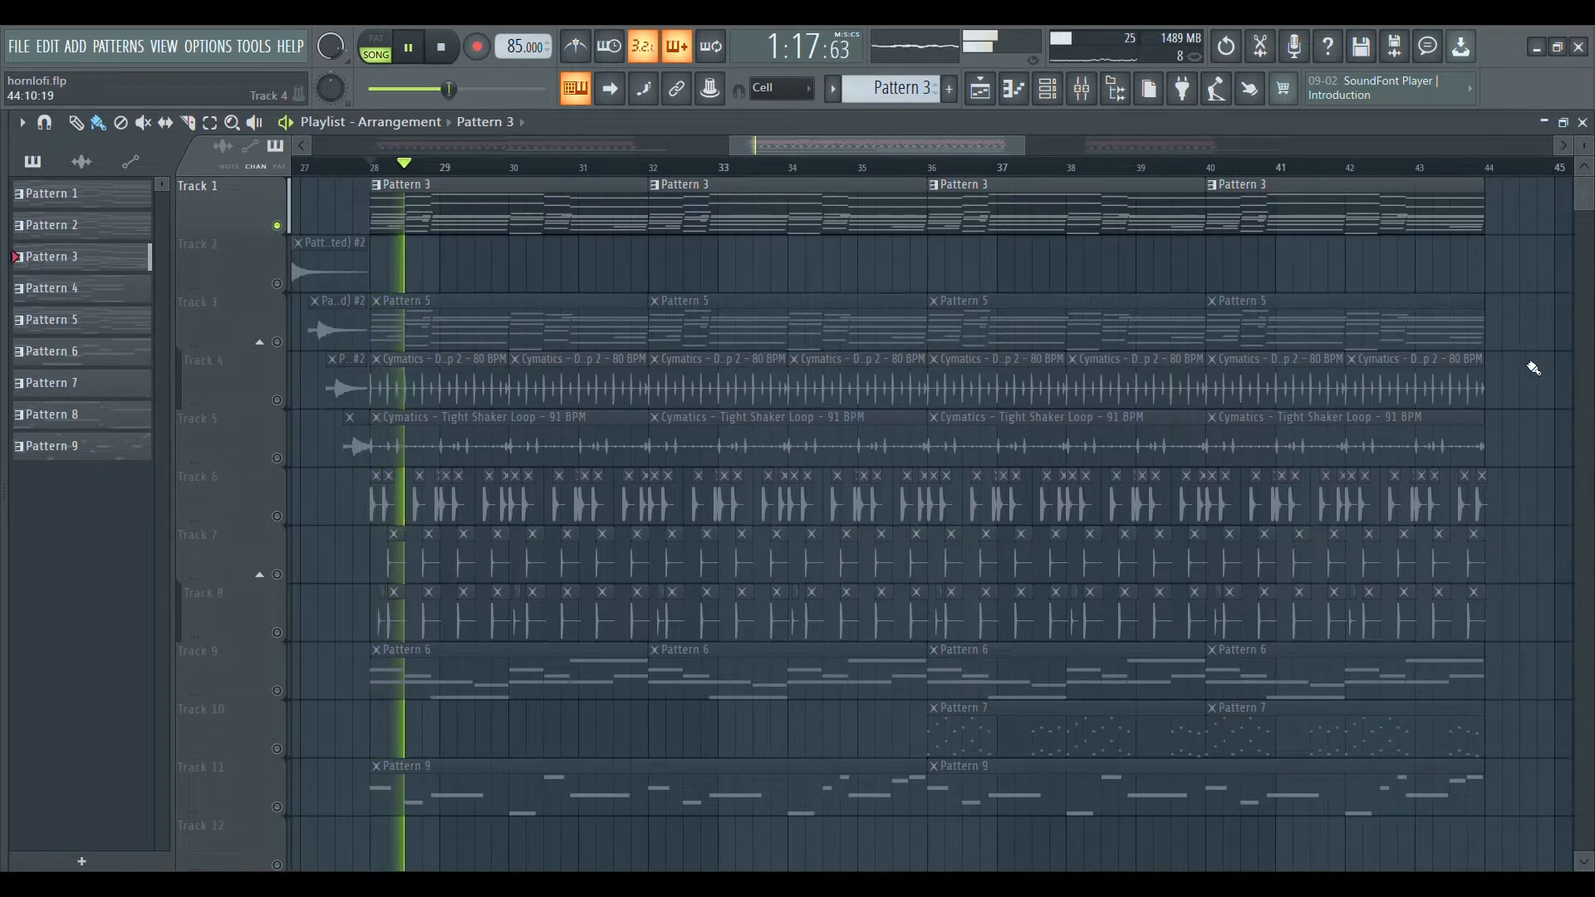
key("F7")
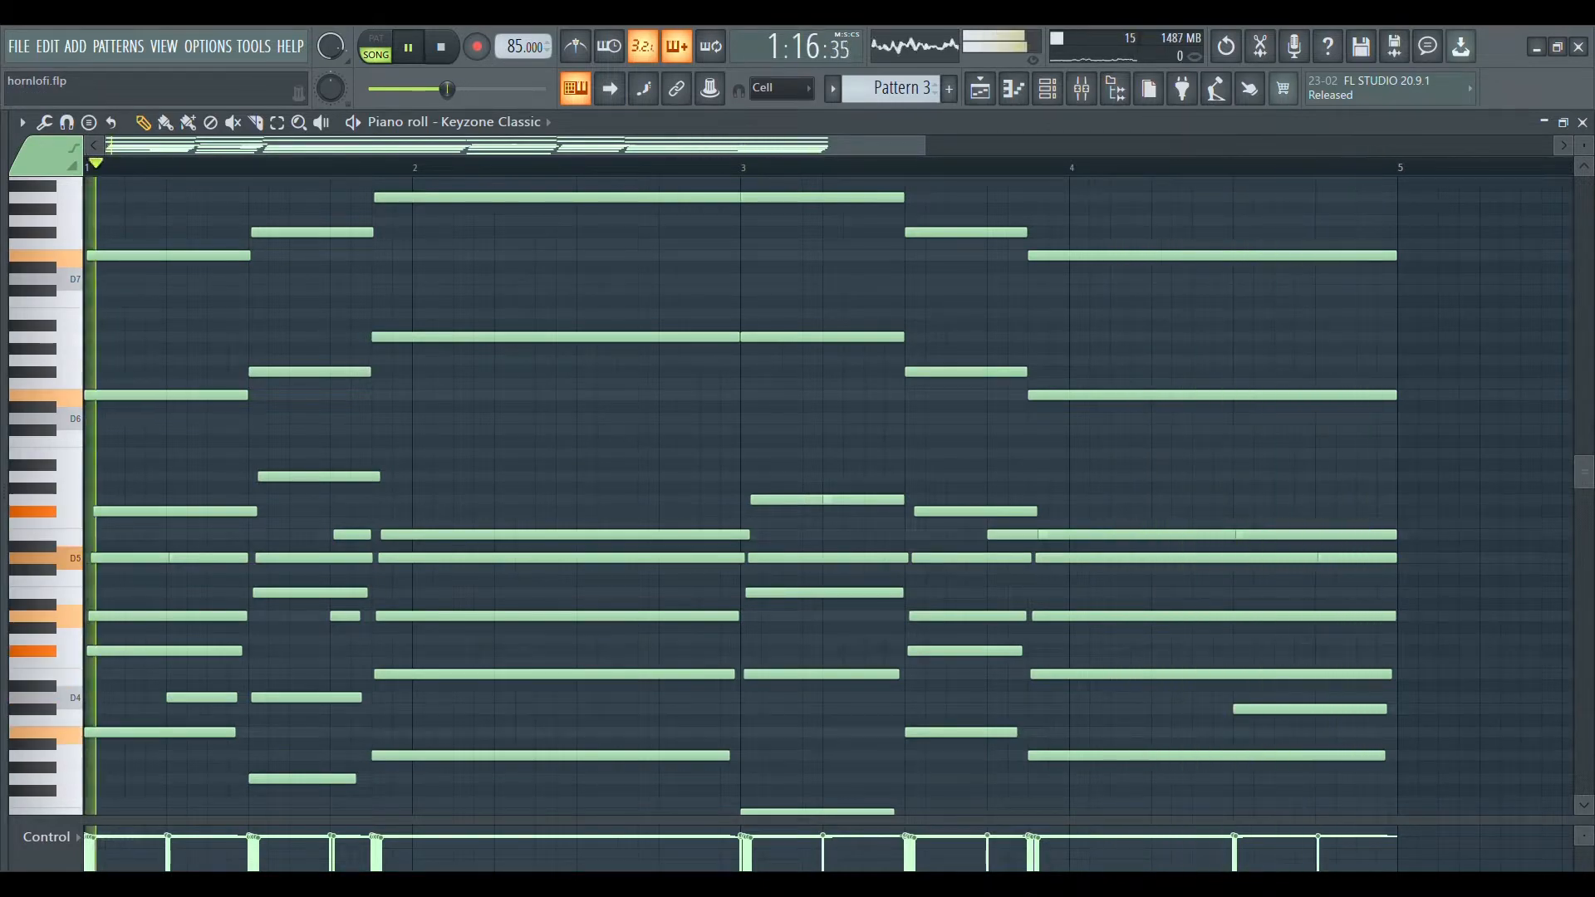
key("F6")
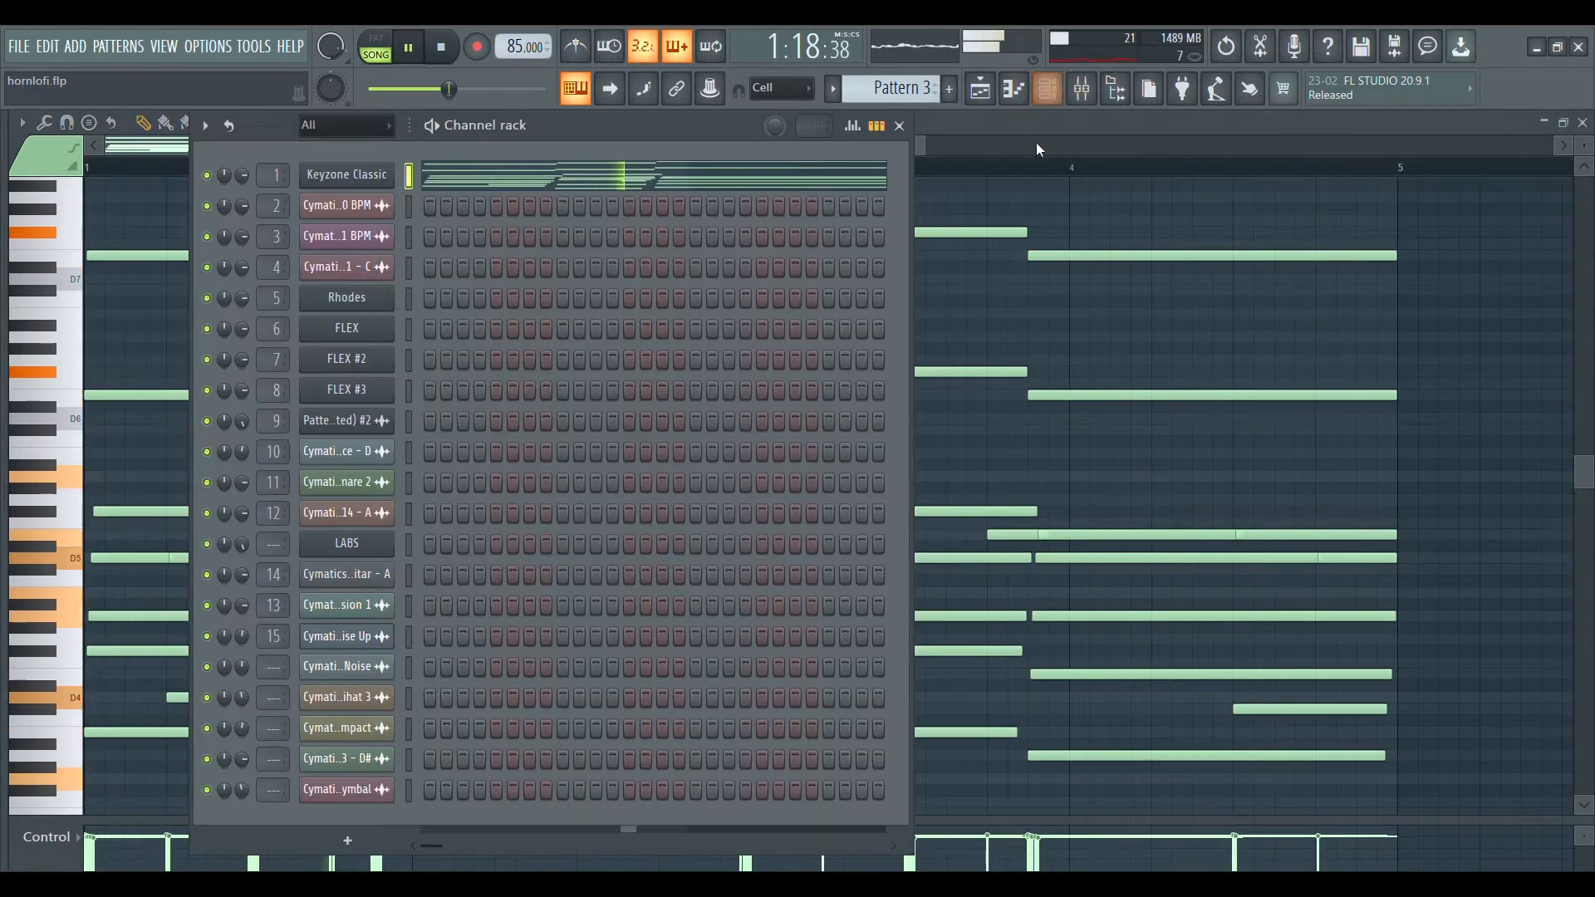
left_click(375, 182)
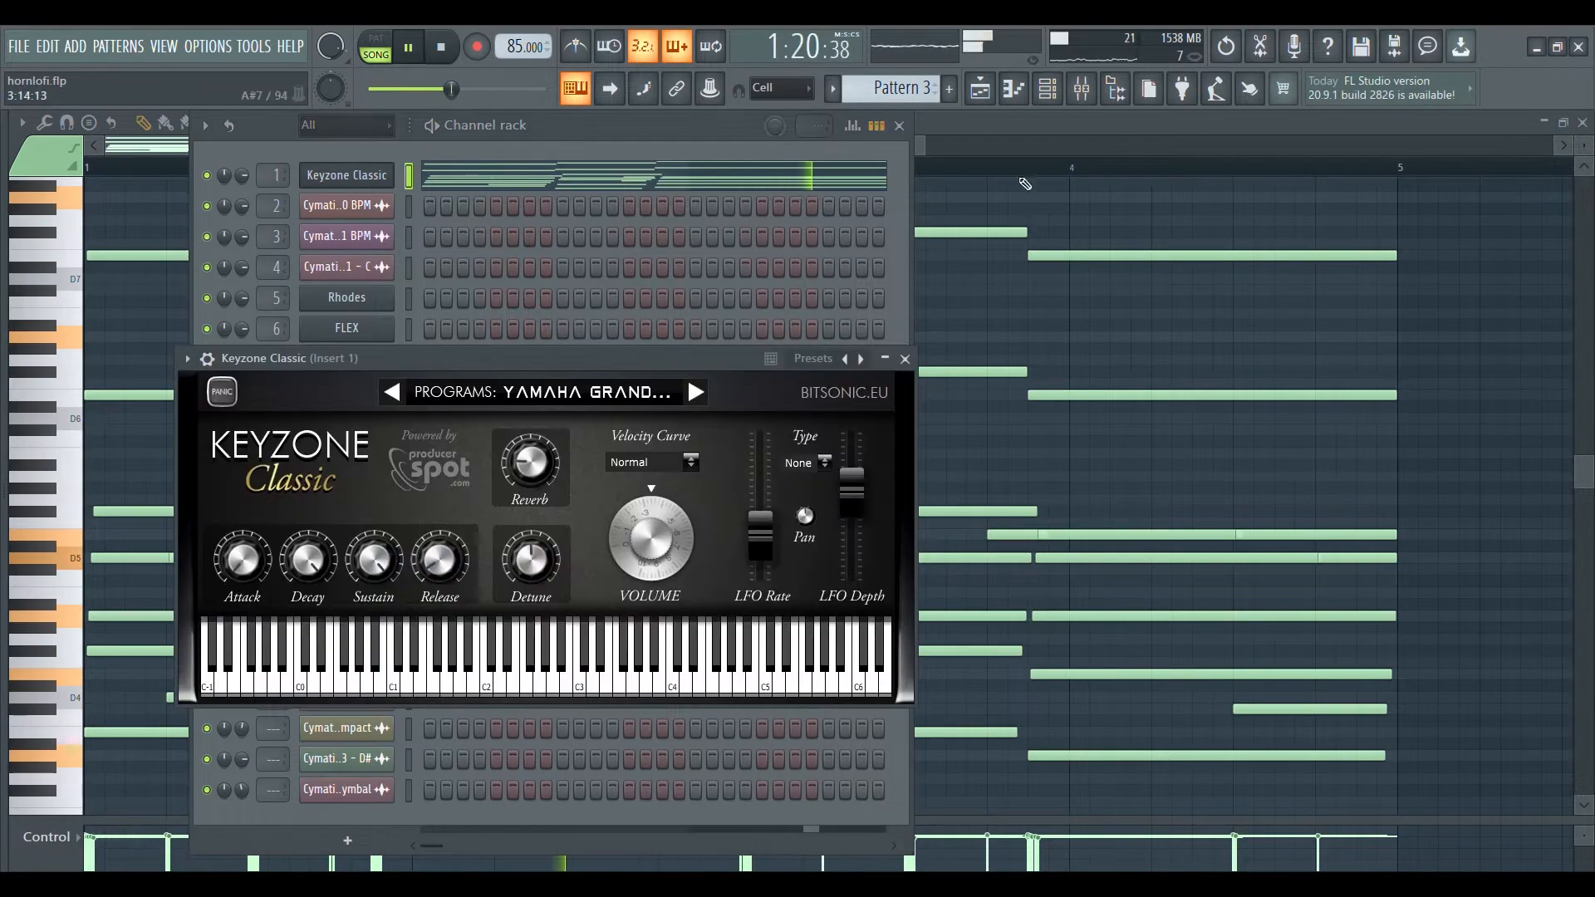
left_click_drag(581, 358, 834, 281)
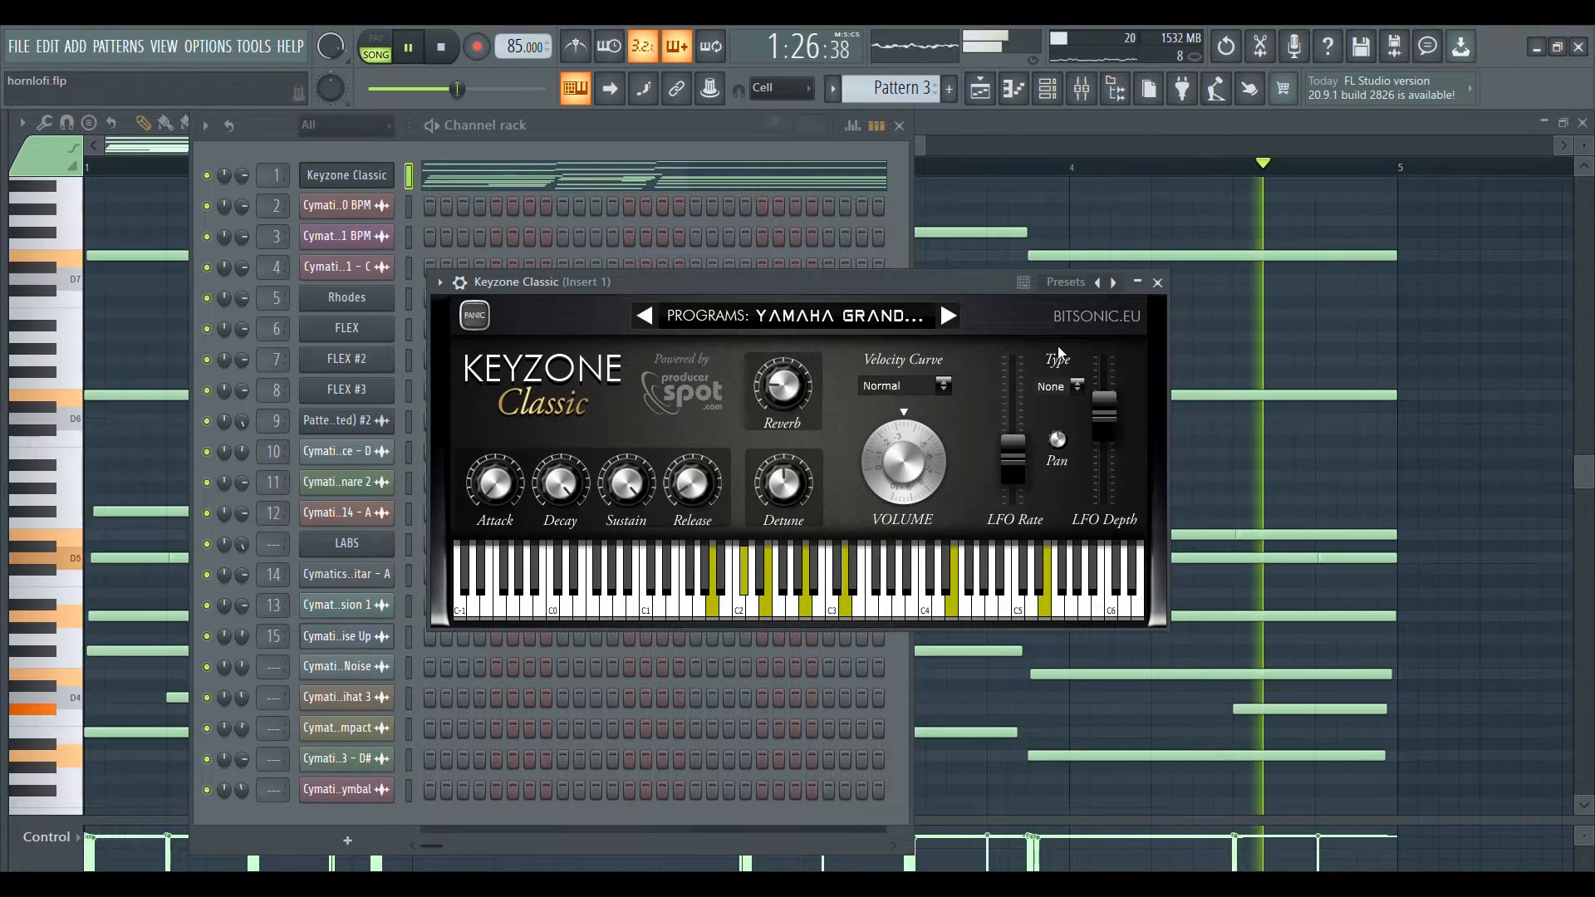
key("space")
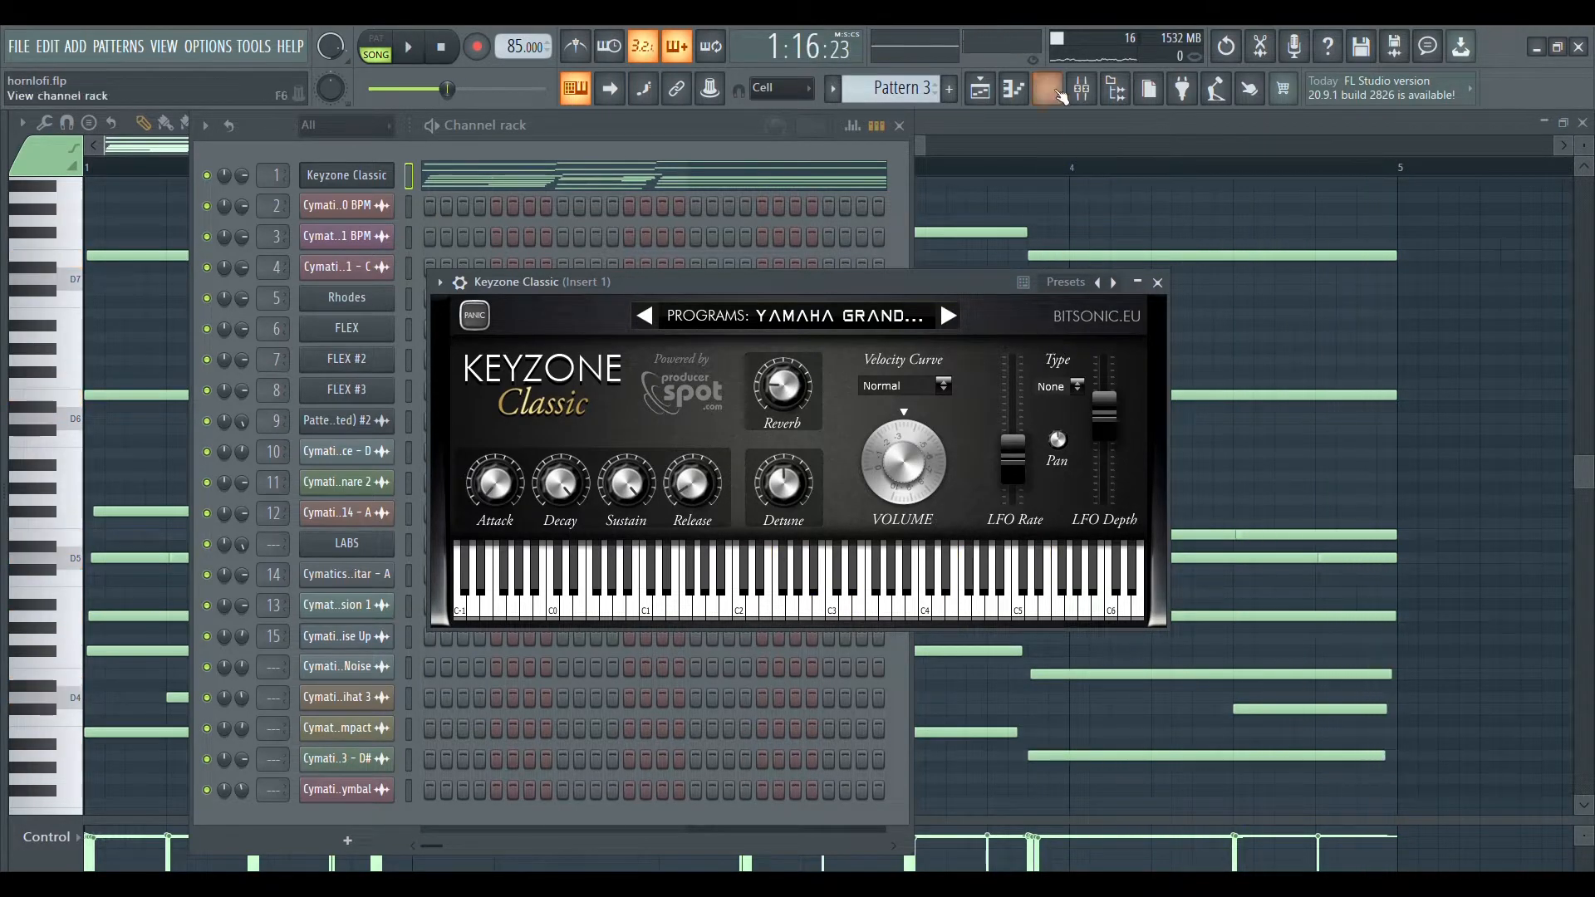
During playback, open Fruity parametric EQ 2 on mixer Insert 1, nudge band 7 slightly higher in frequency and close the EQ.
left_click(1090, 96)
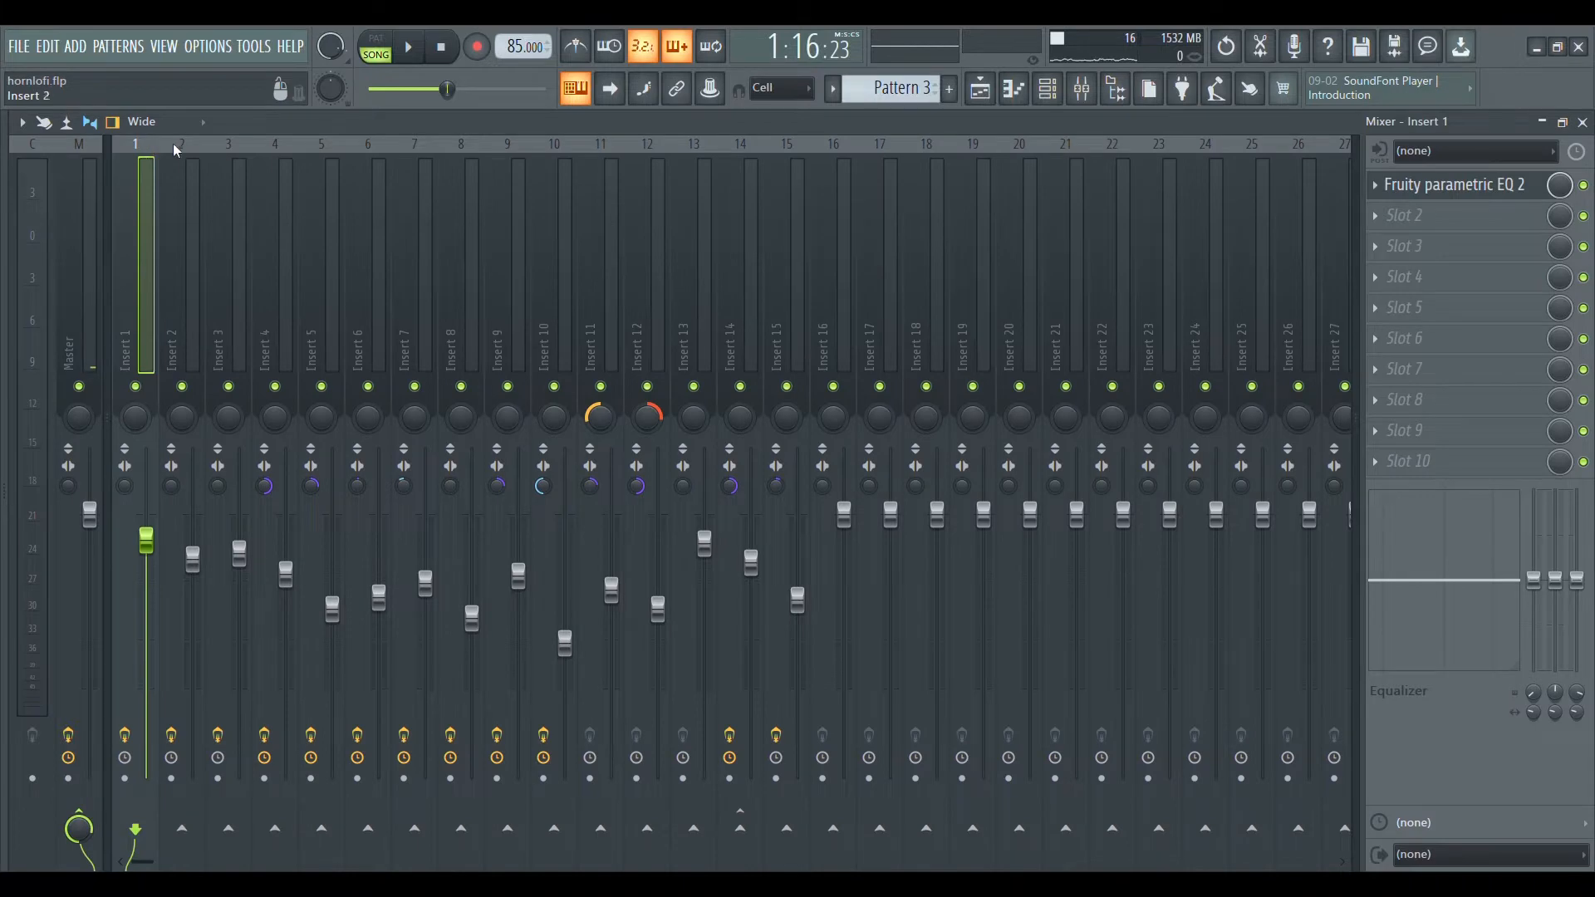
key("space")
left_click(1462, 196)
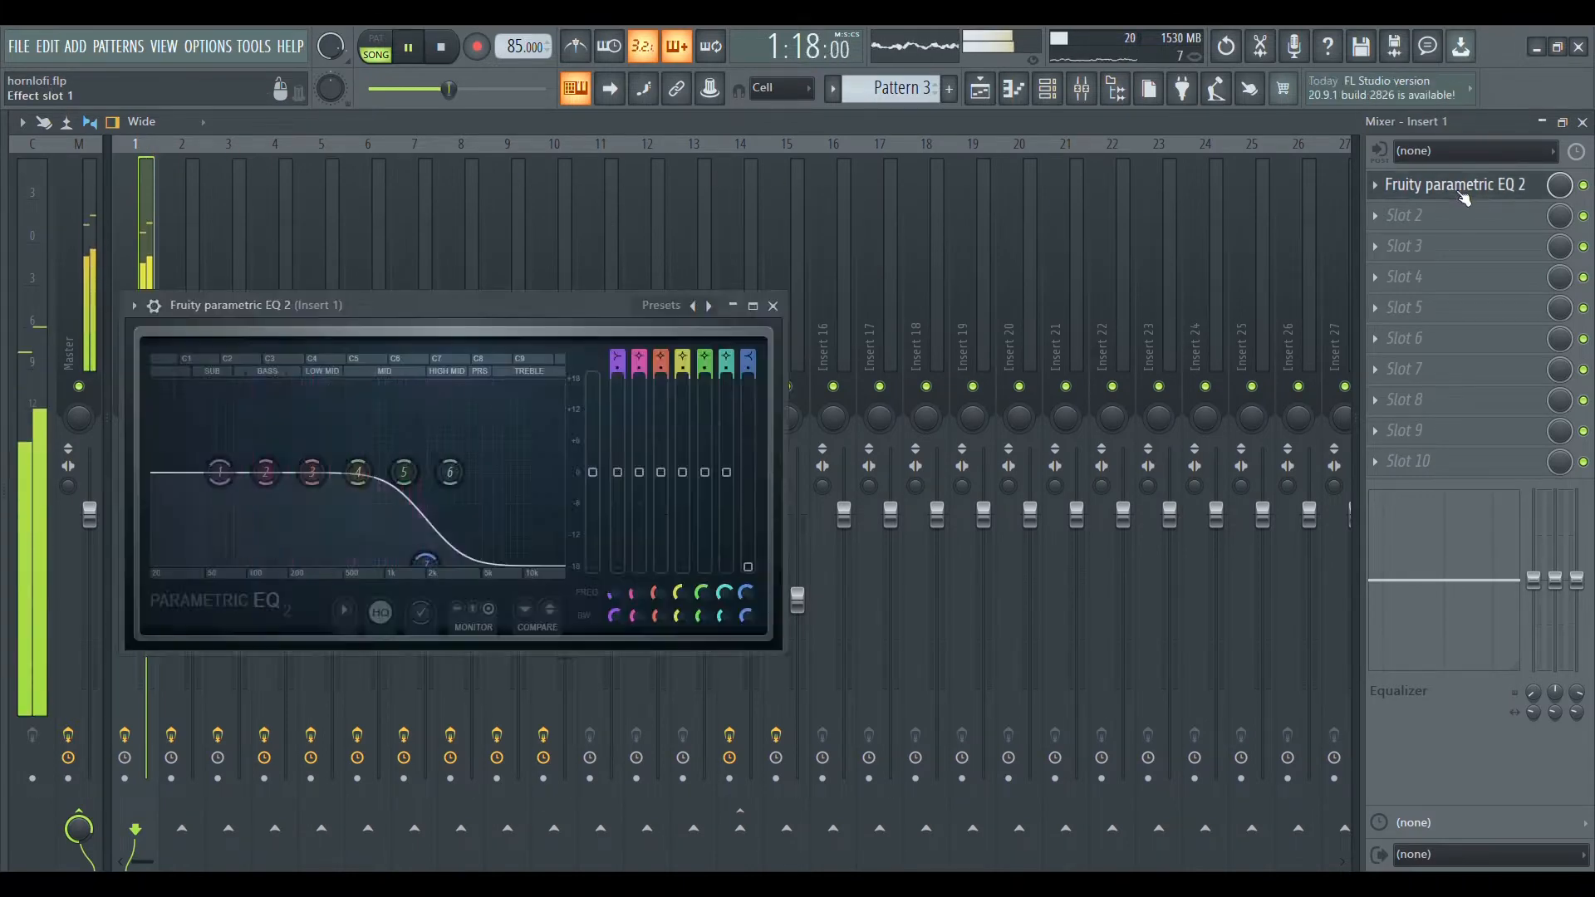
left_click_drag(457, 305, 581, 219)
left_click_drag(556, 476, 561, 472)
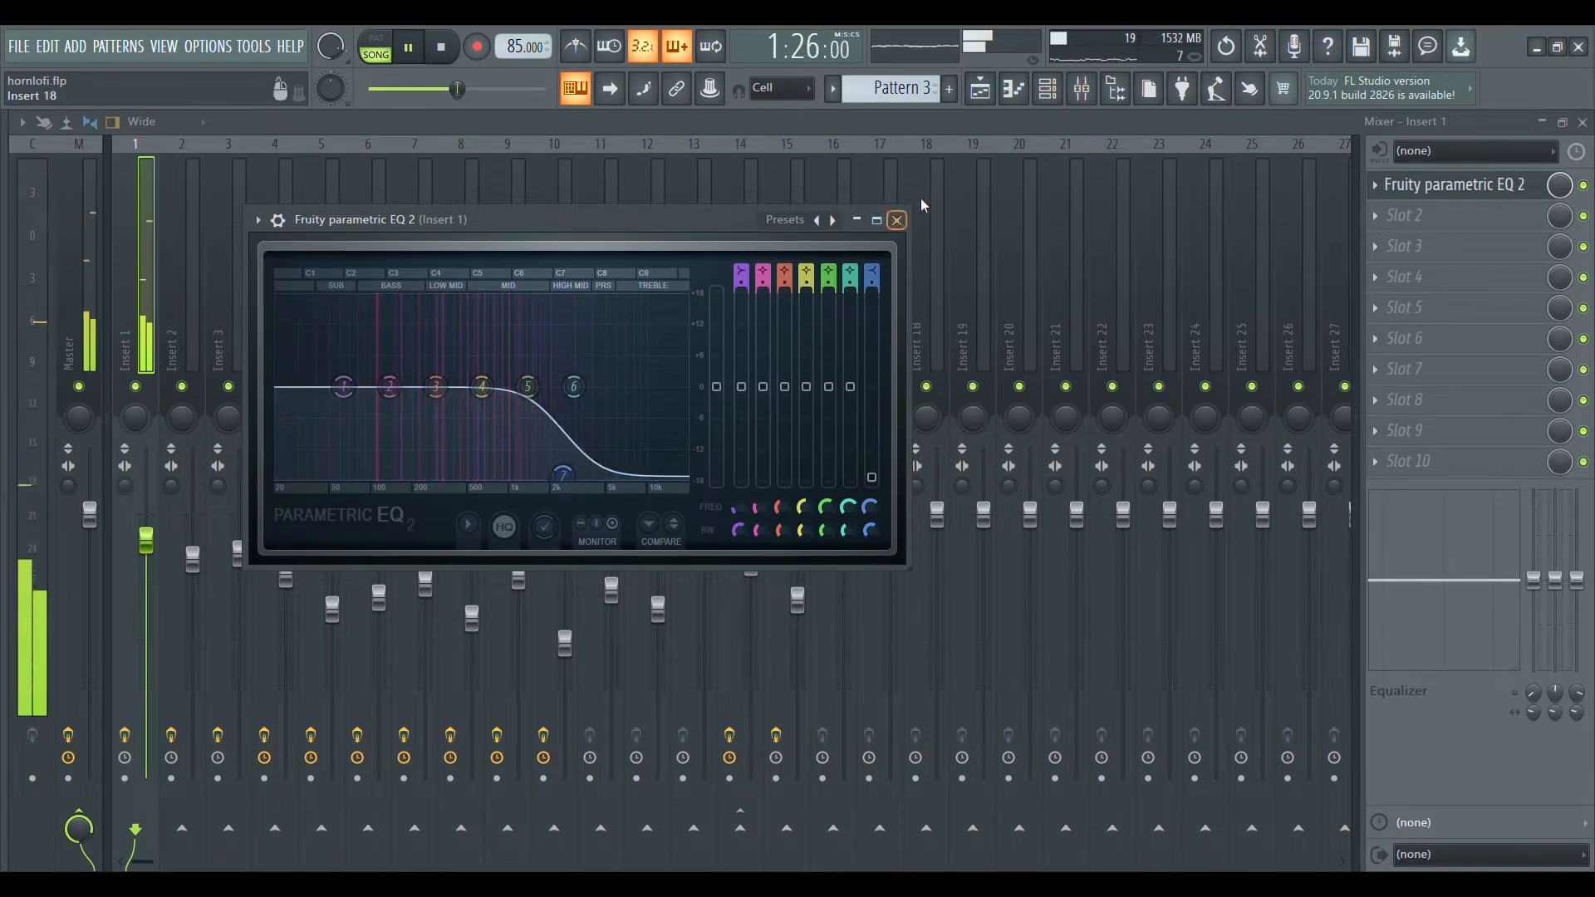
left_click(899, 220)
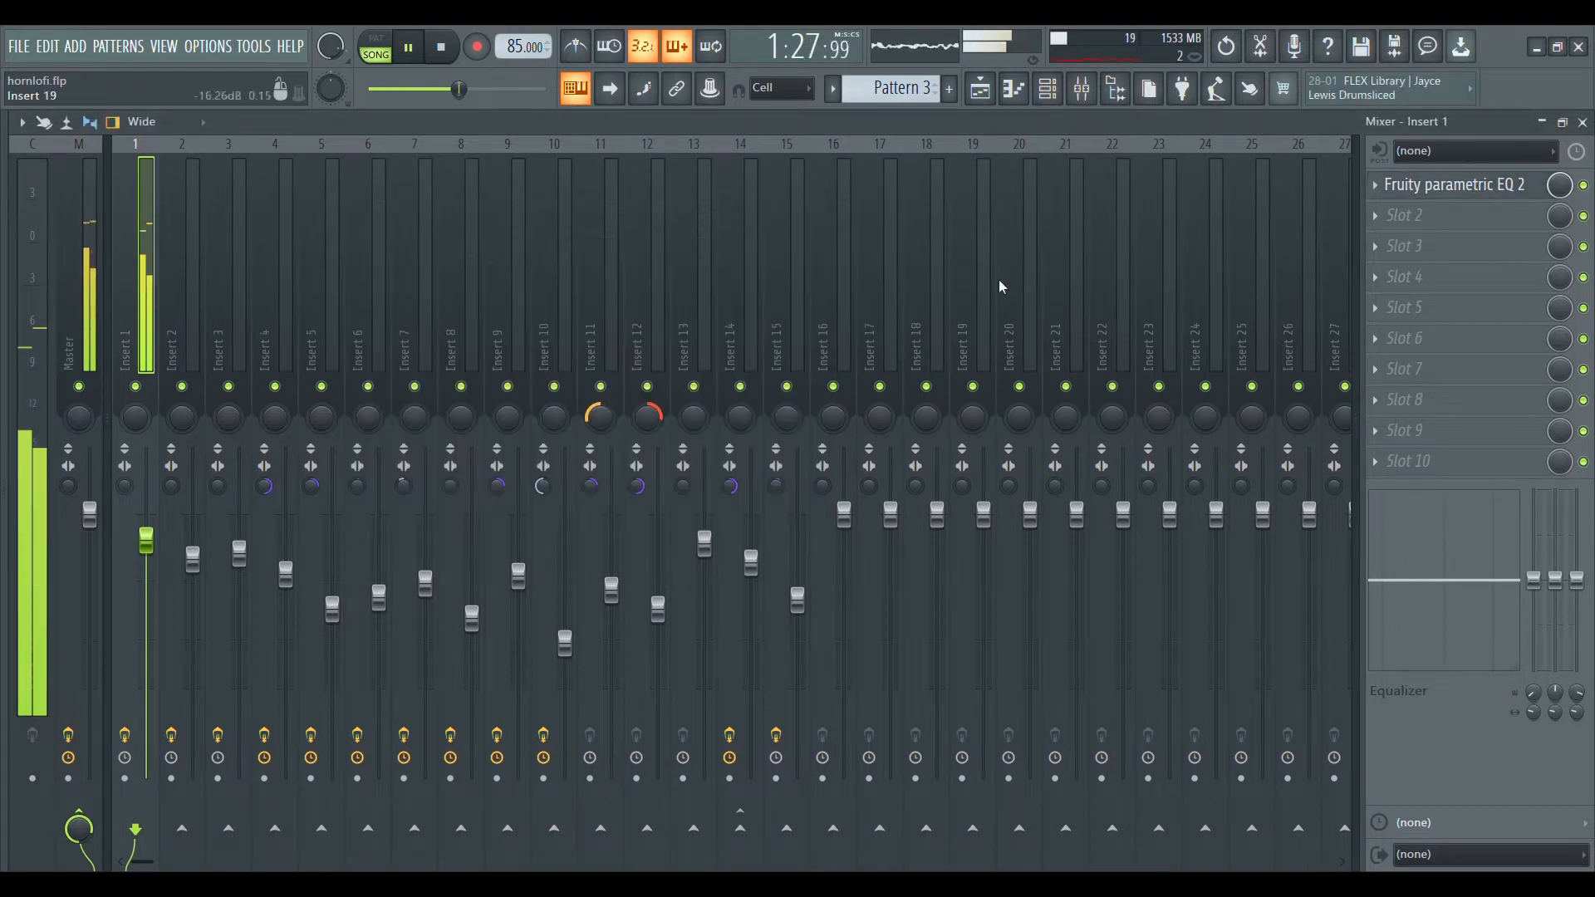
Bypass Fruity parametric EQ 2 on Insert 1 and replay the piano from the start.
key("space")
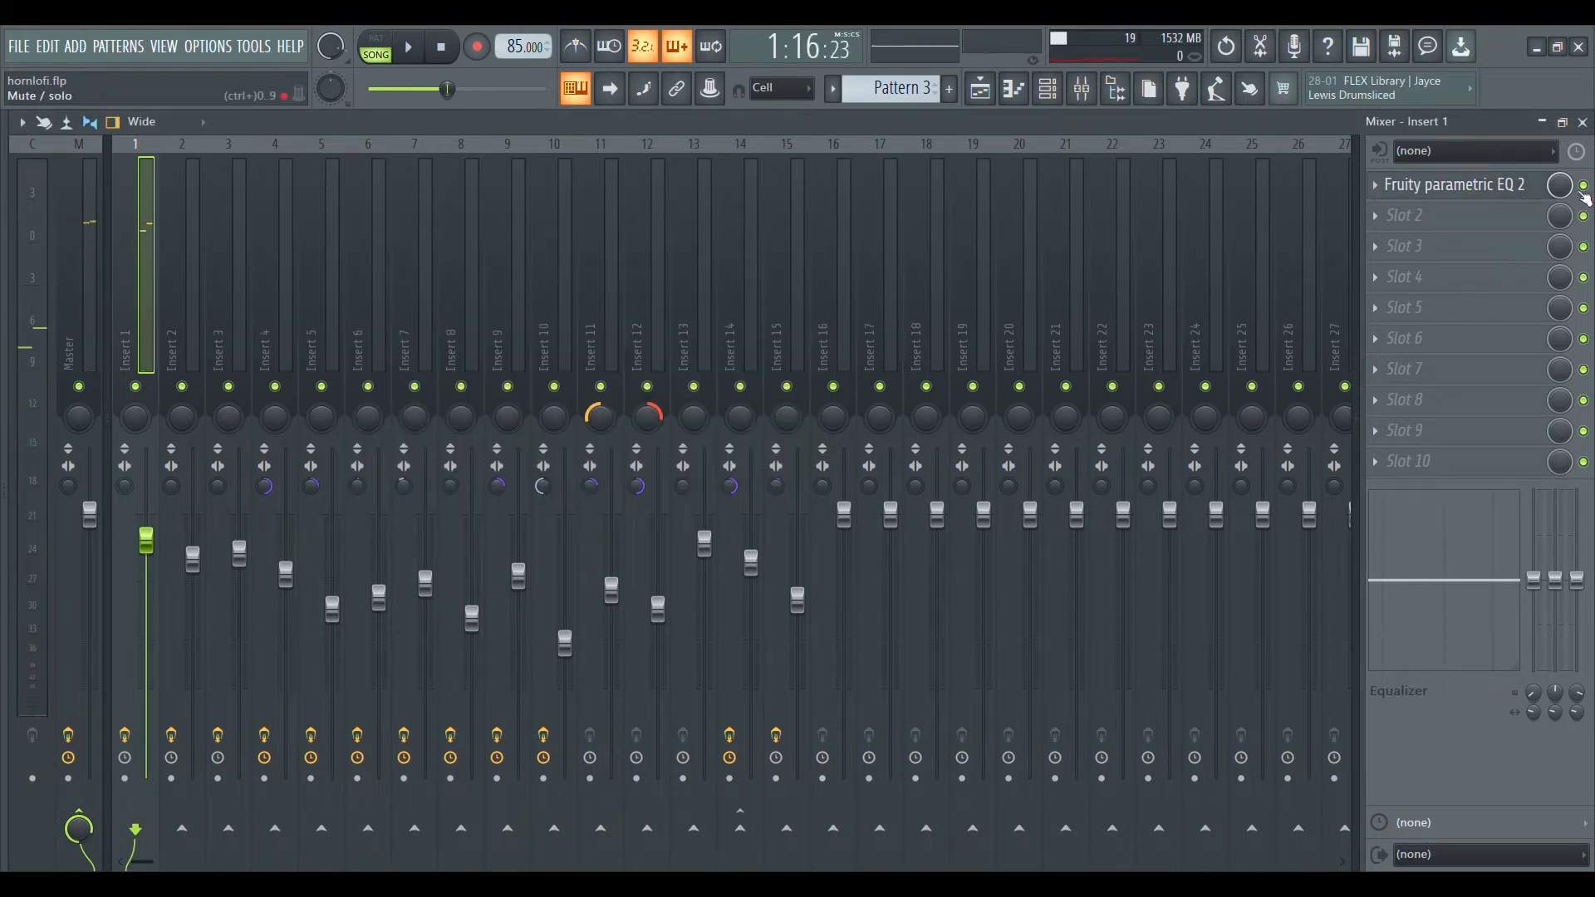
left_click(1583, 186)
key("space")
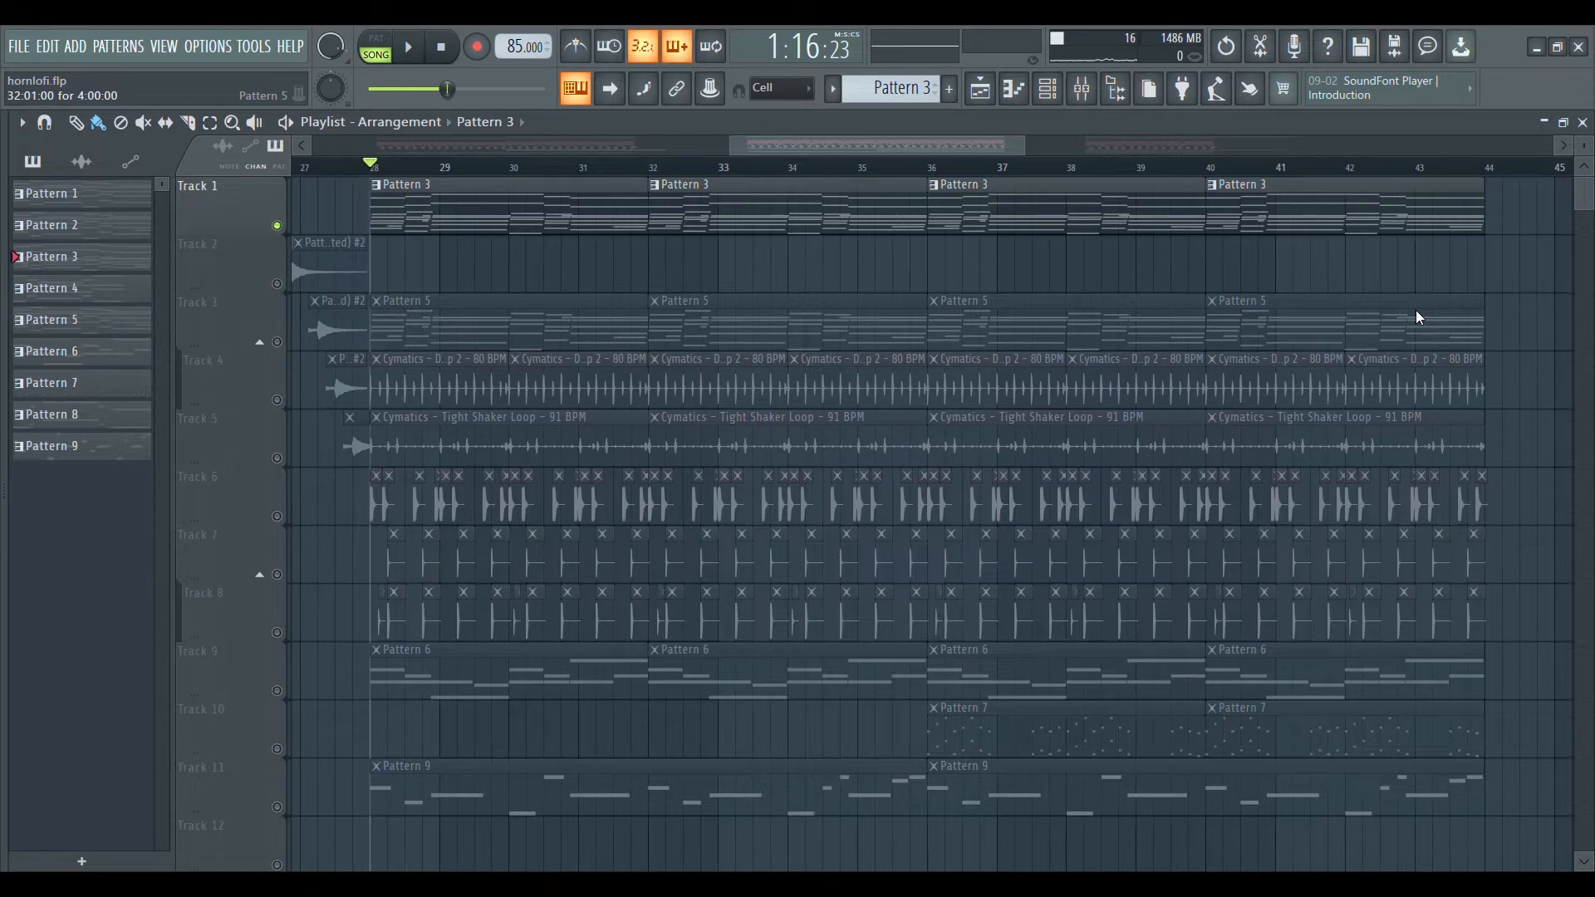
Show the notes of Pattern 5 and its Rhodes instrument settings, and play the part.
double_click(1418, 313)
left_click(1047, 93)
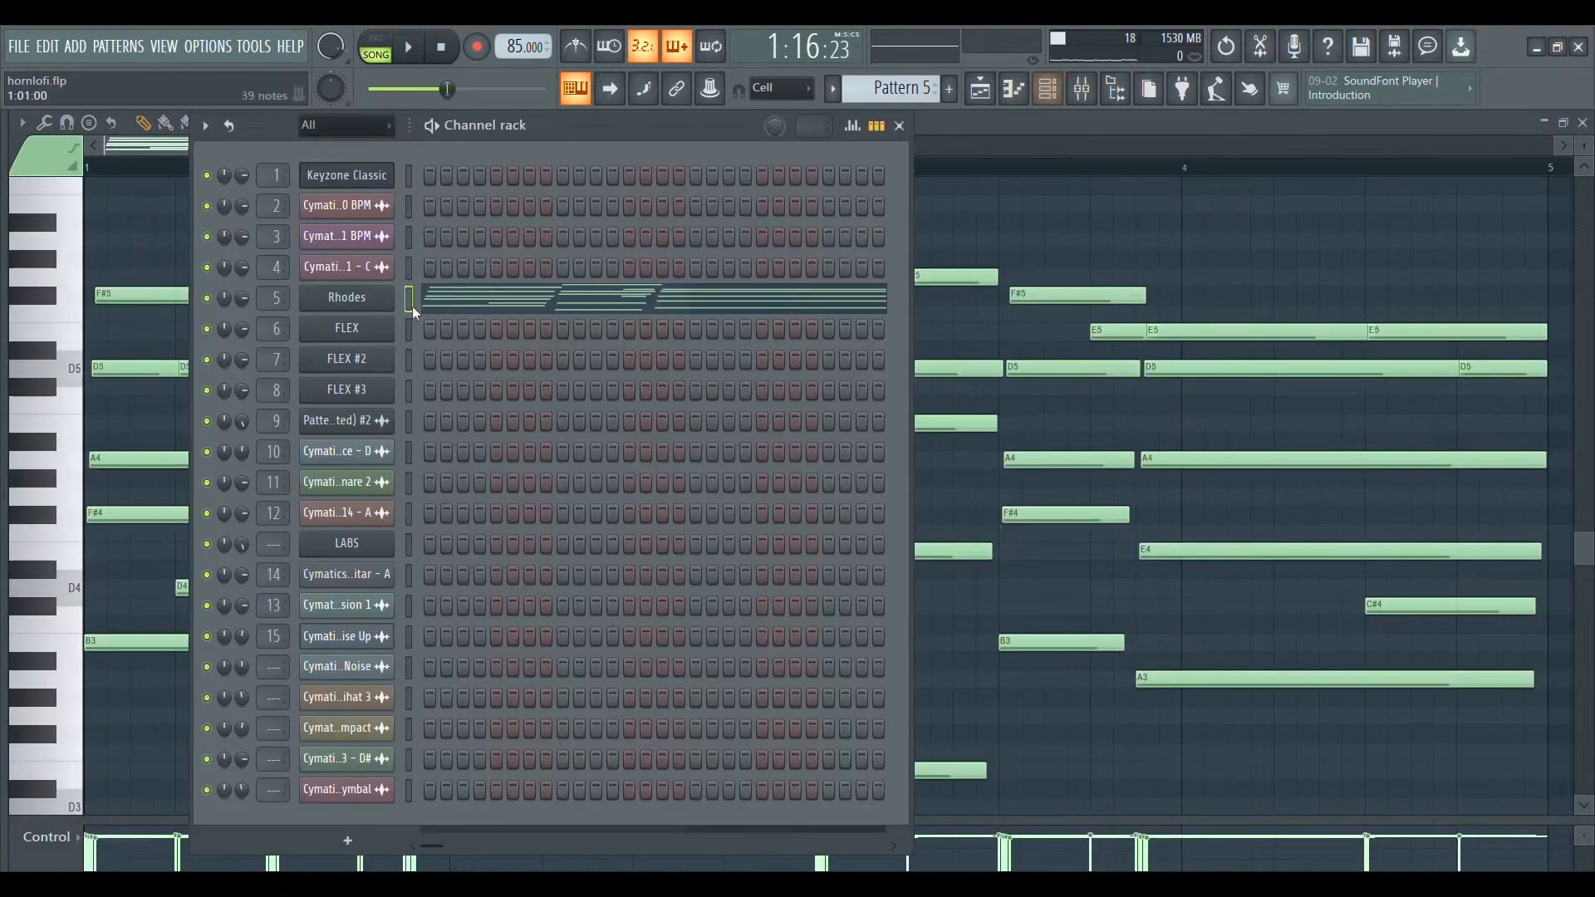
left_click(376, 305)
left_click_drag(565, 293, 781, 166)
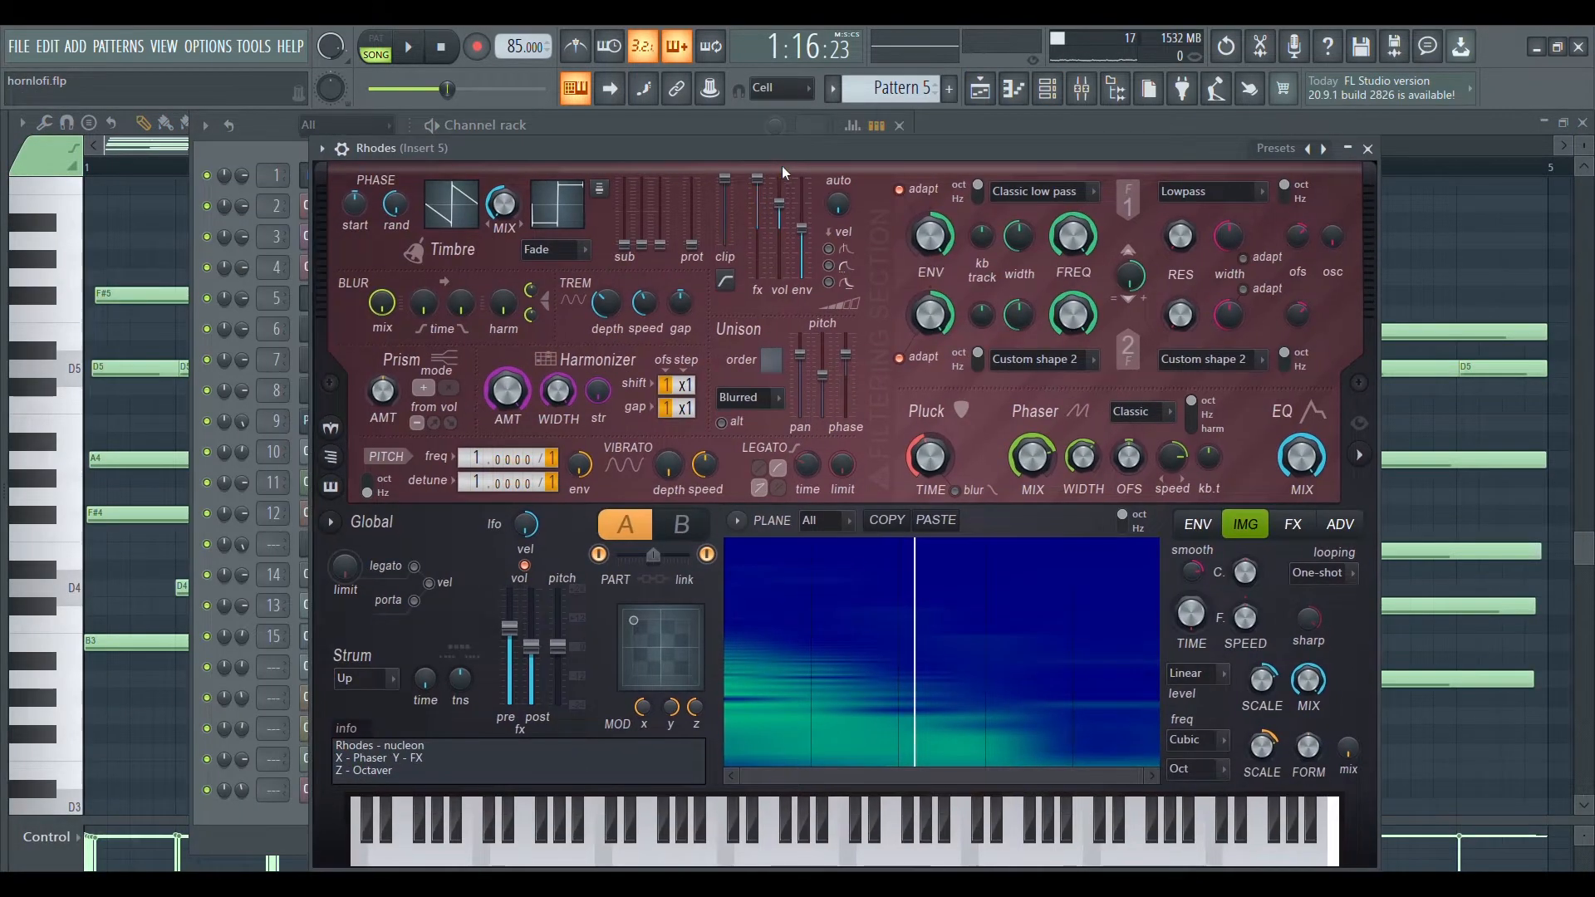
key("space")
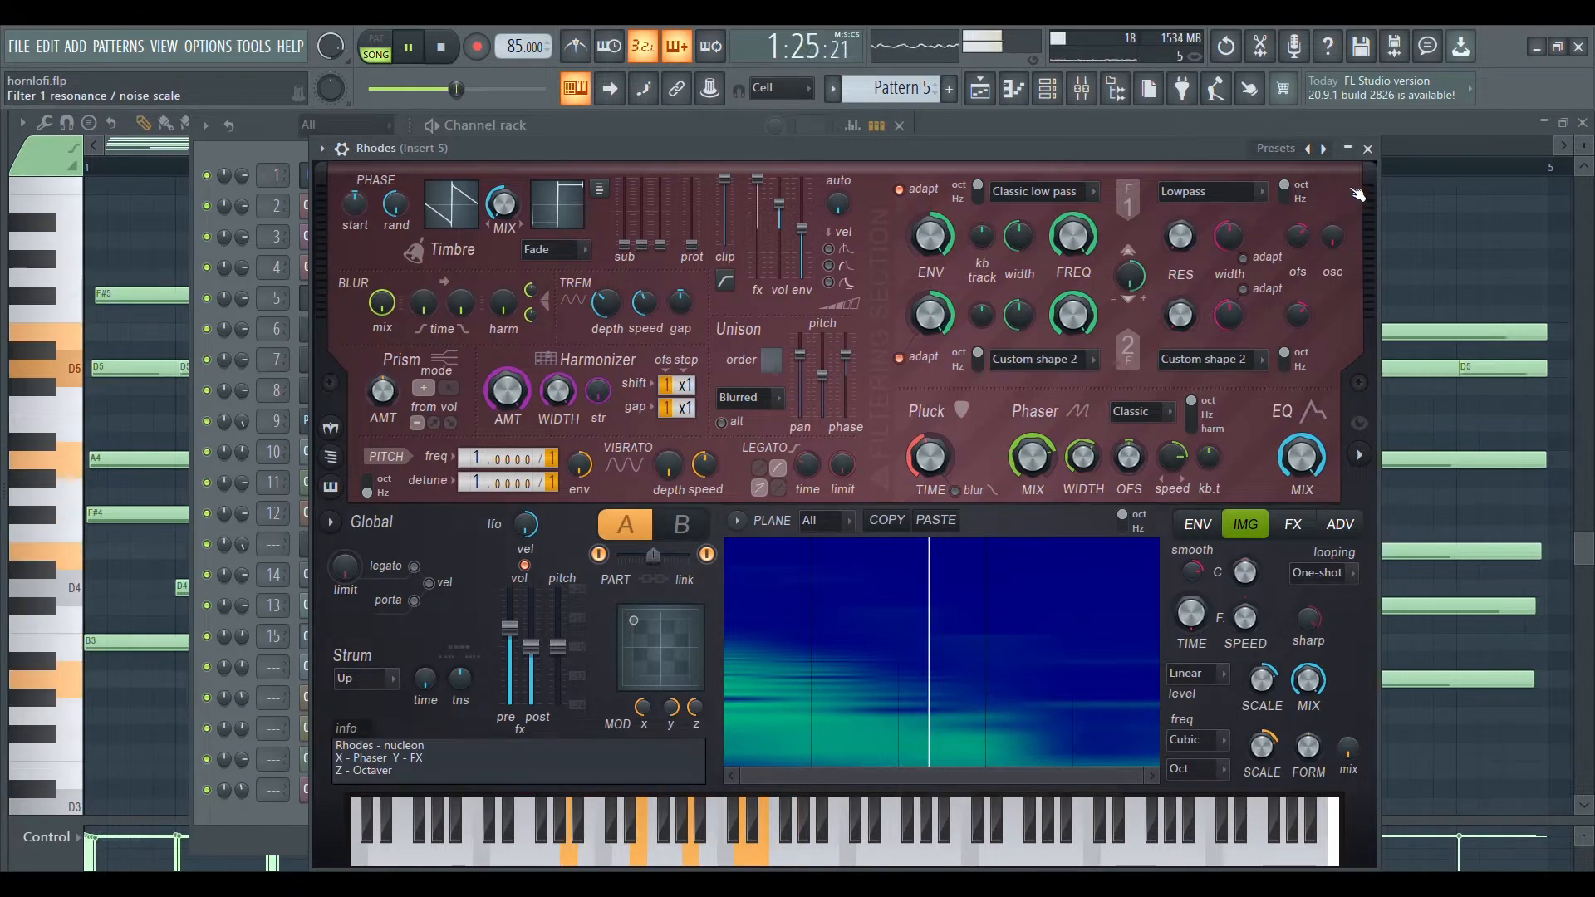
key("space")
During playback, open Fruity parametric EQ 2 on mixer Insert 5, nudge band 7 slightly lower in frequency and close the EQ.
left_click(1080, 98)
key("space")
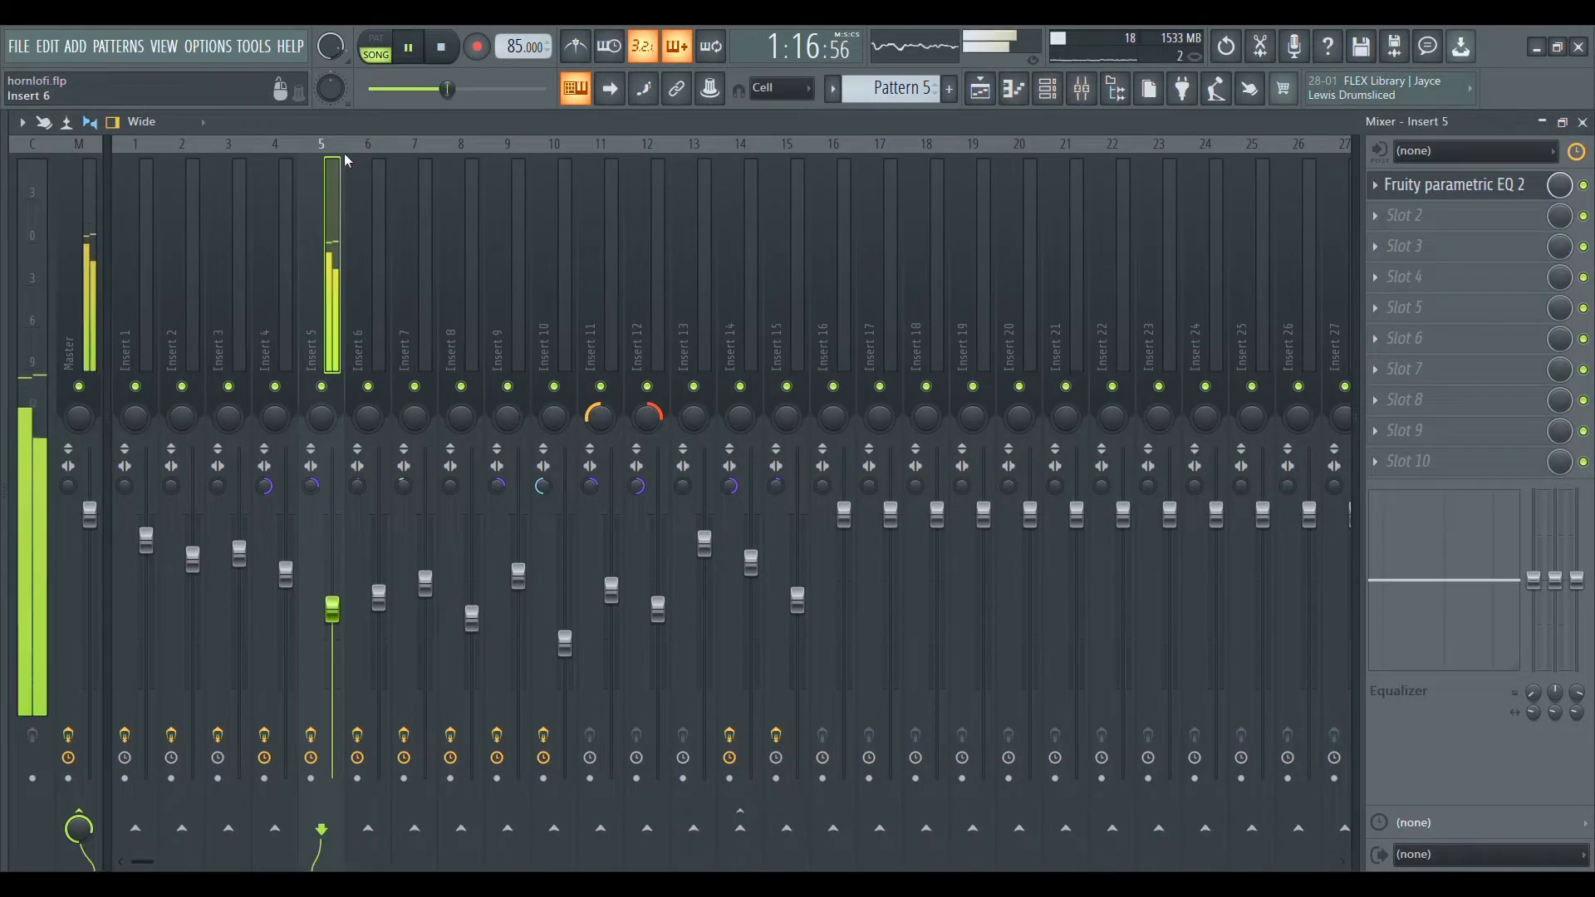
left_click(1465, 184)
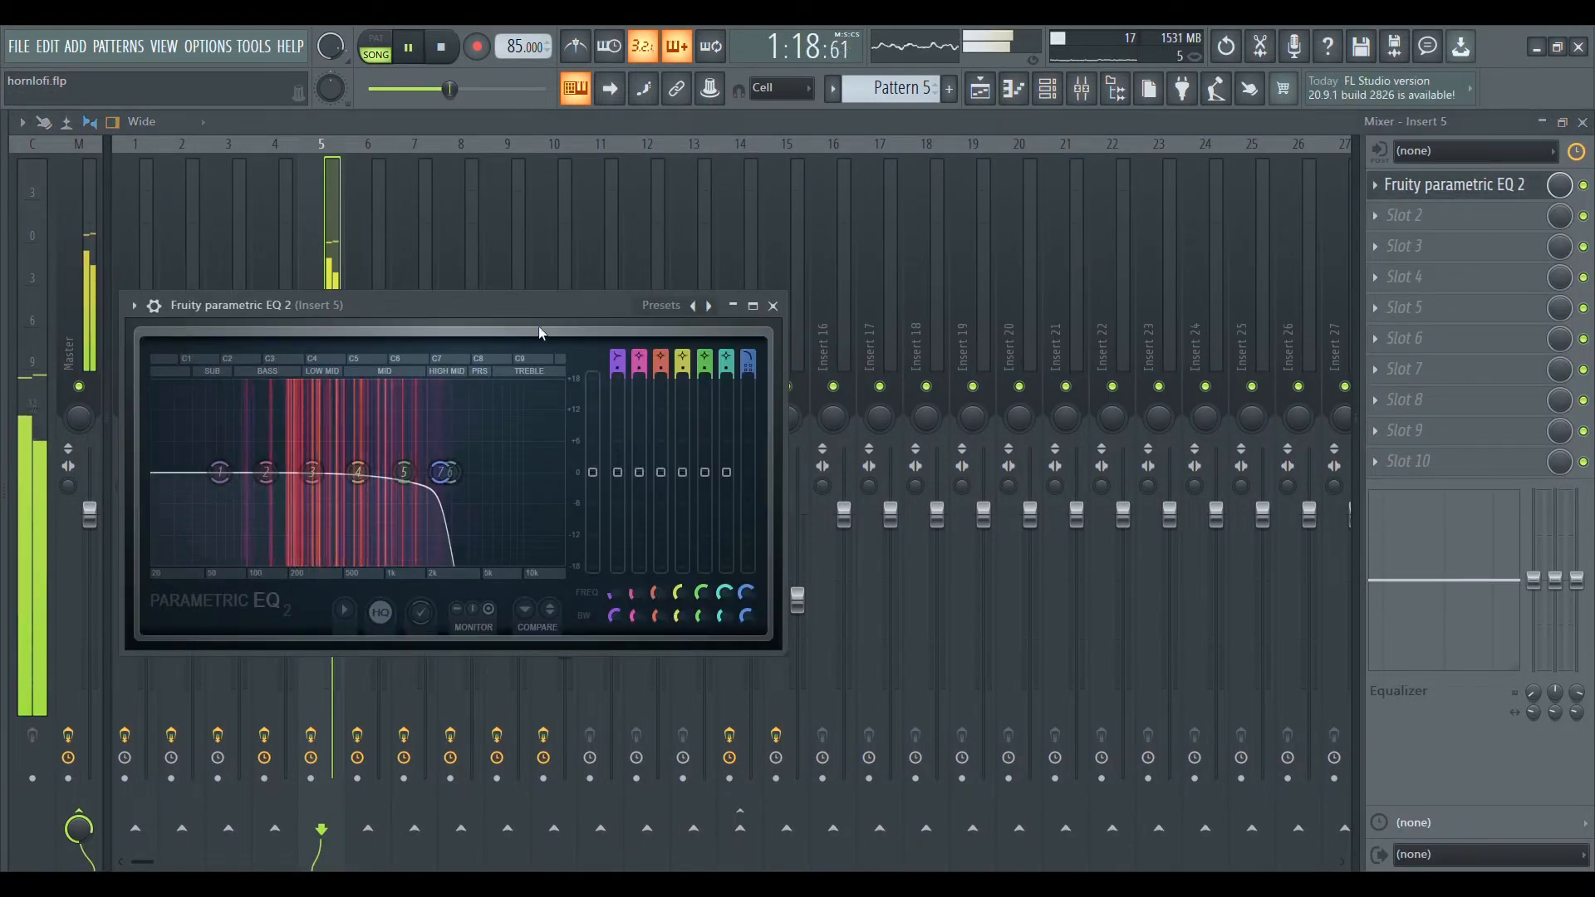
left_click_drag(496, 299, 540, 250)
left_click_drag(490, 416, 478, 416)
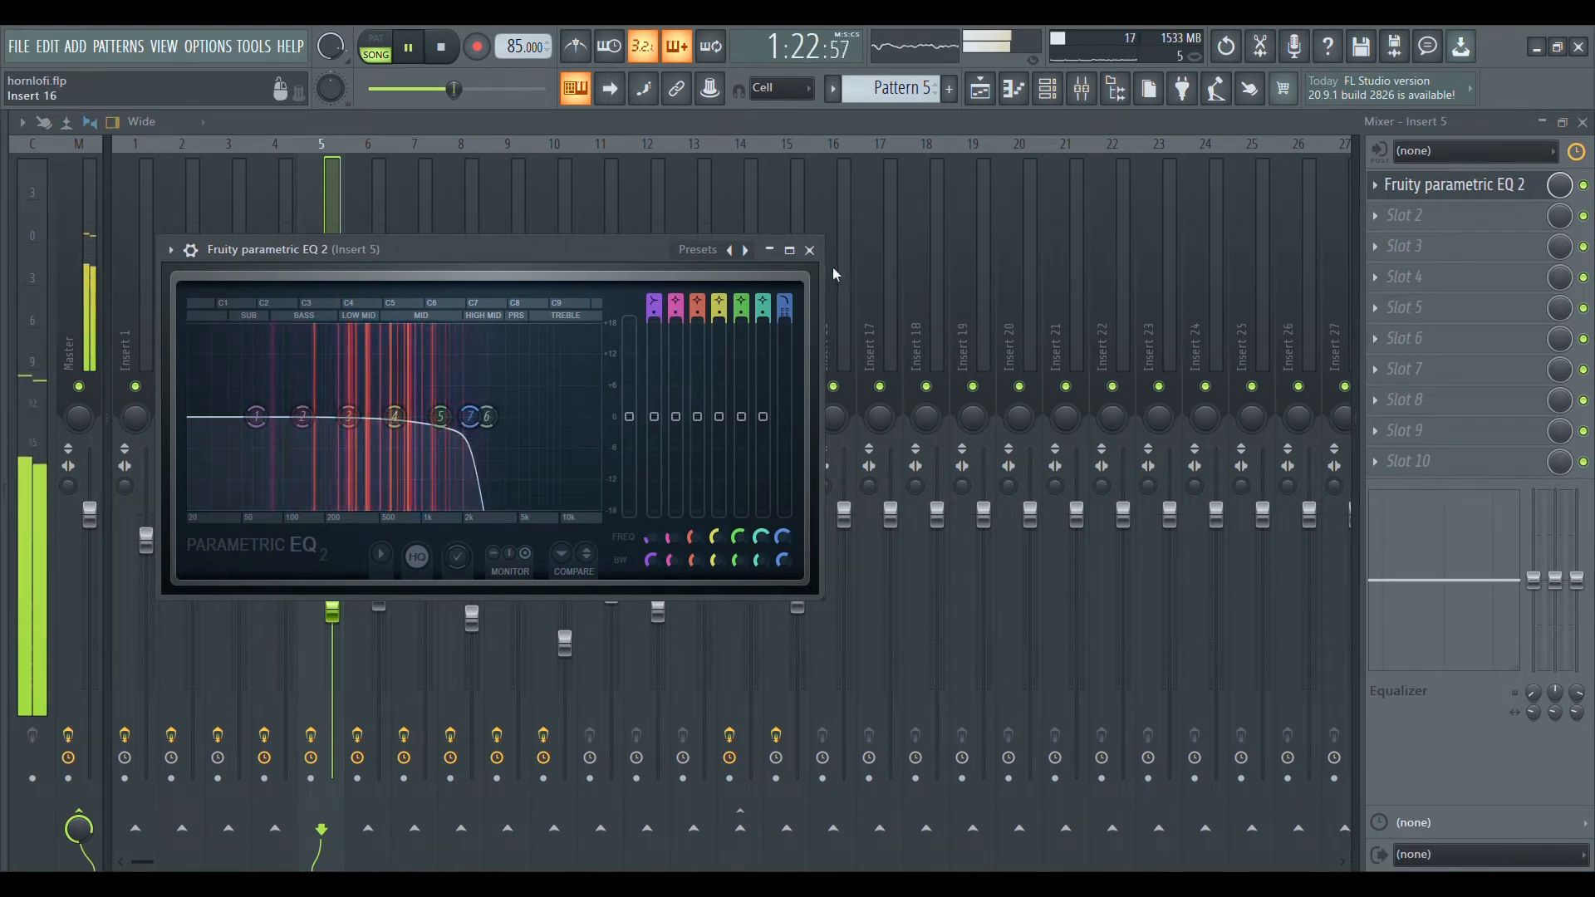
left_click(810, 251)
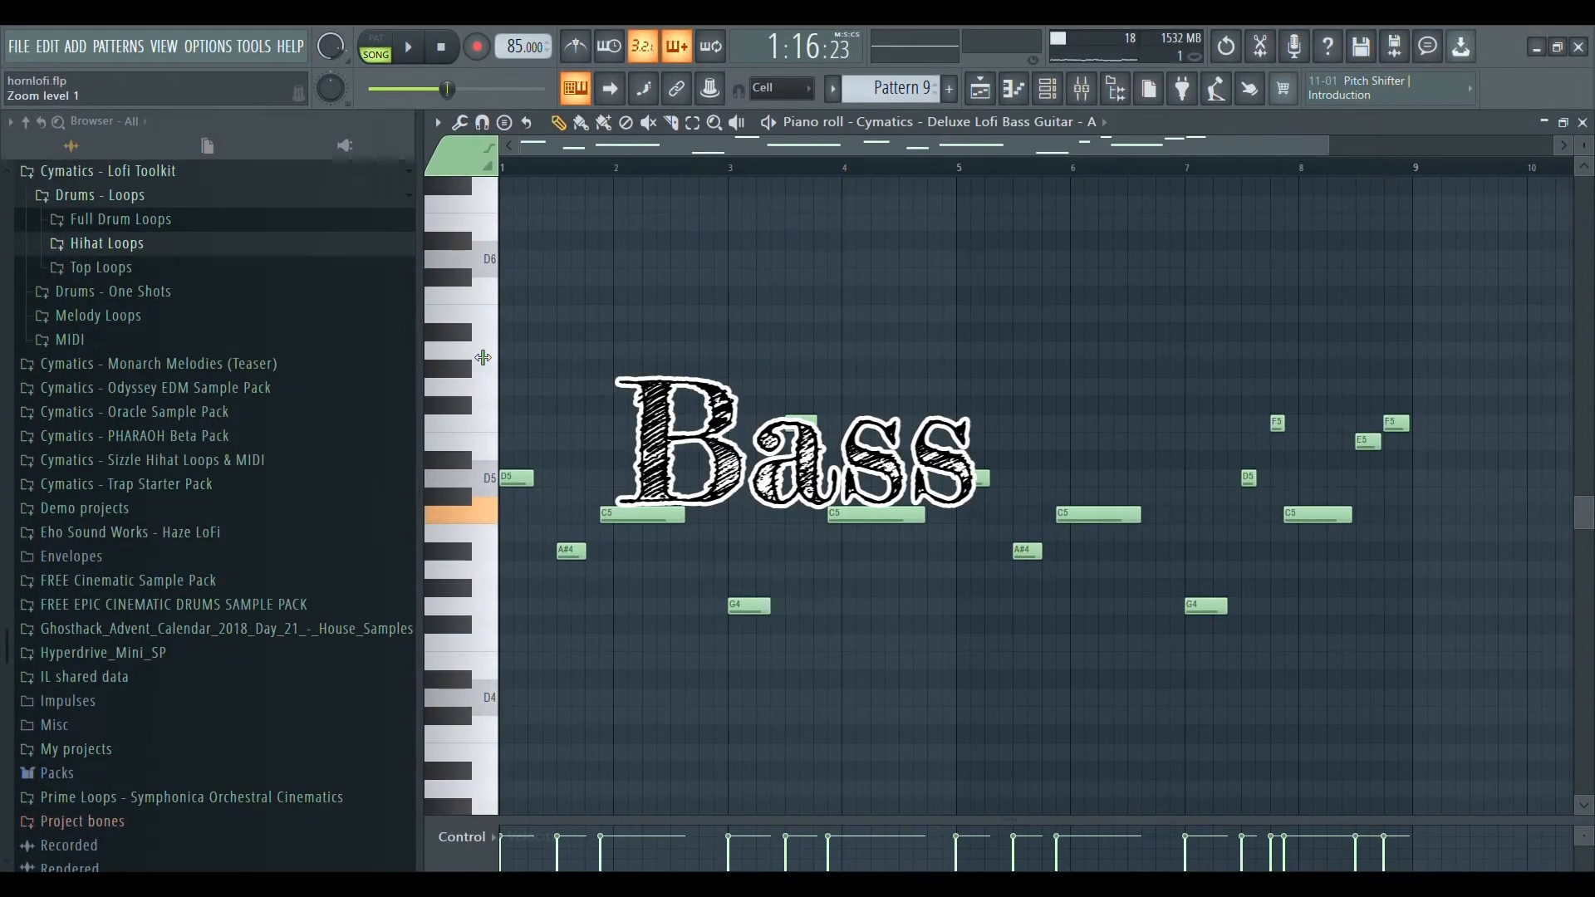
Browse to the Bass folder of Cymatics - Lofi Starter Pack and play the Pattern 9 bass line.
left_click(307, 282)
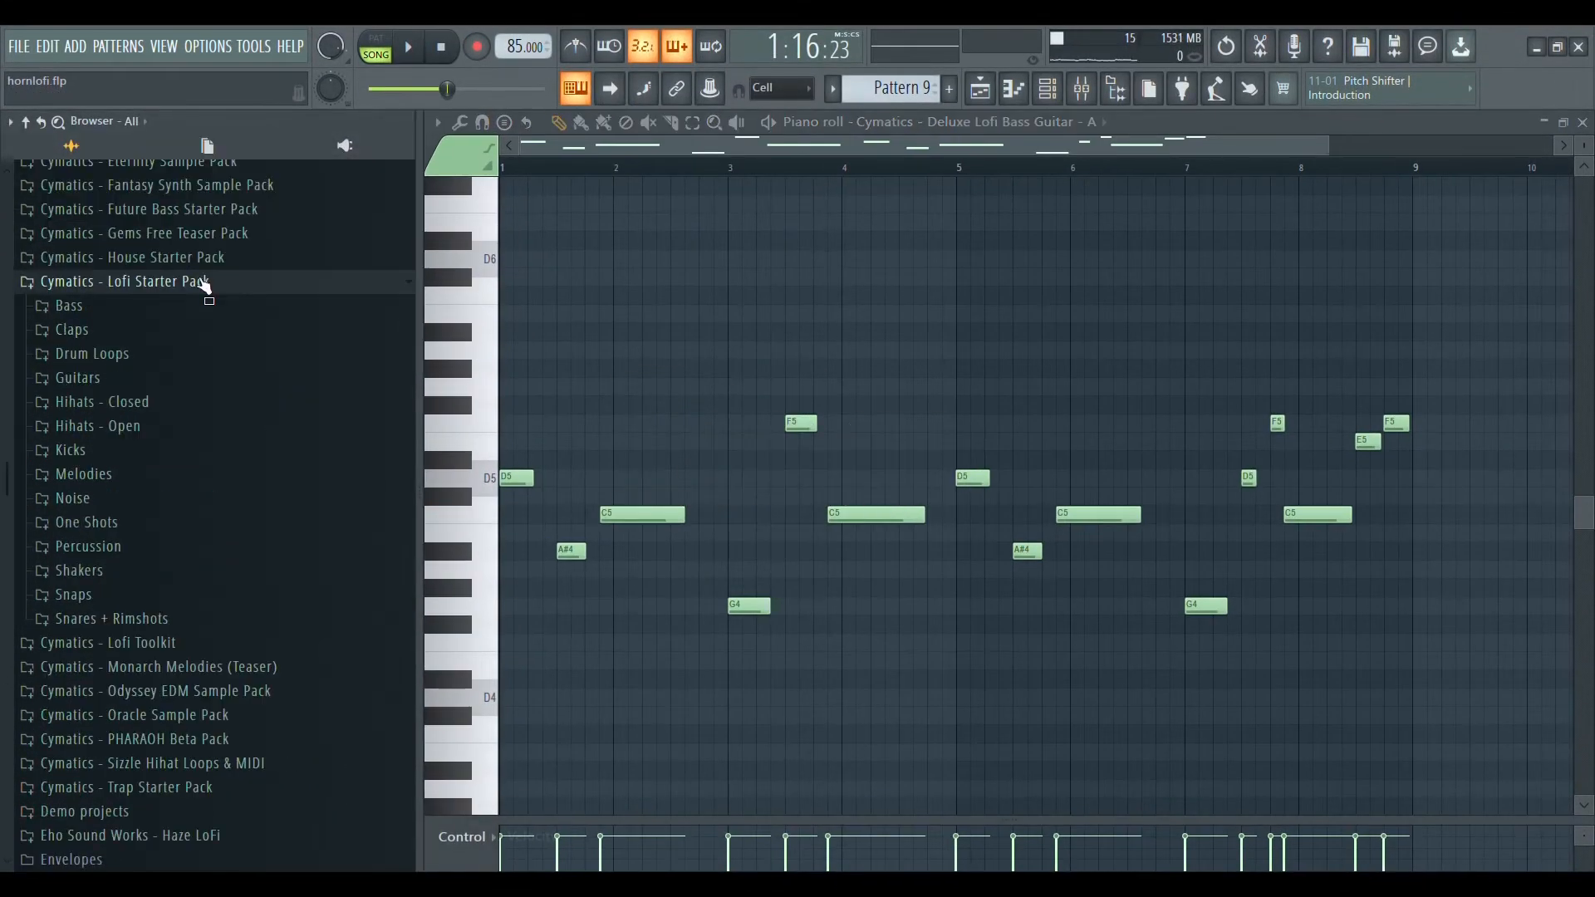
left_click(180, 316)
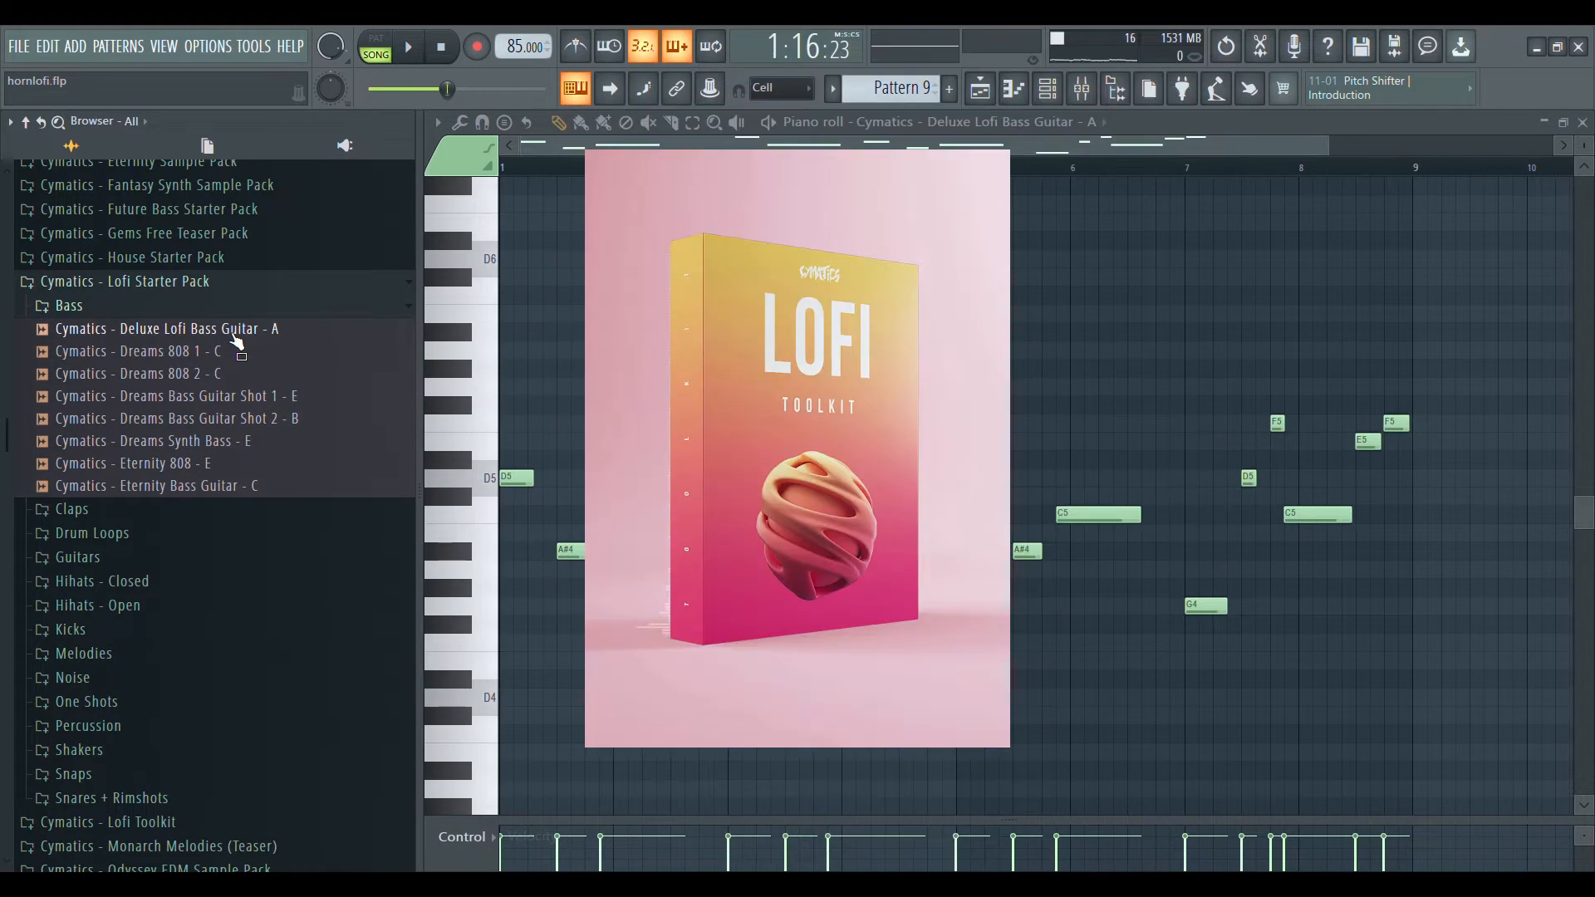
key("space")
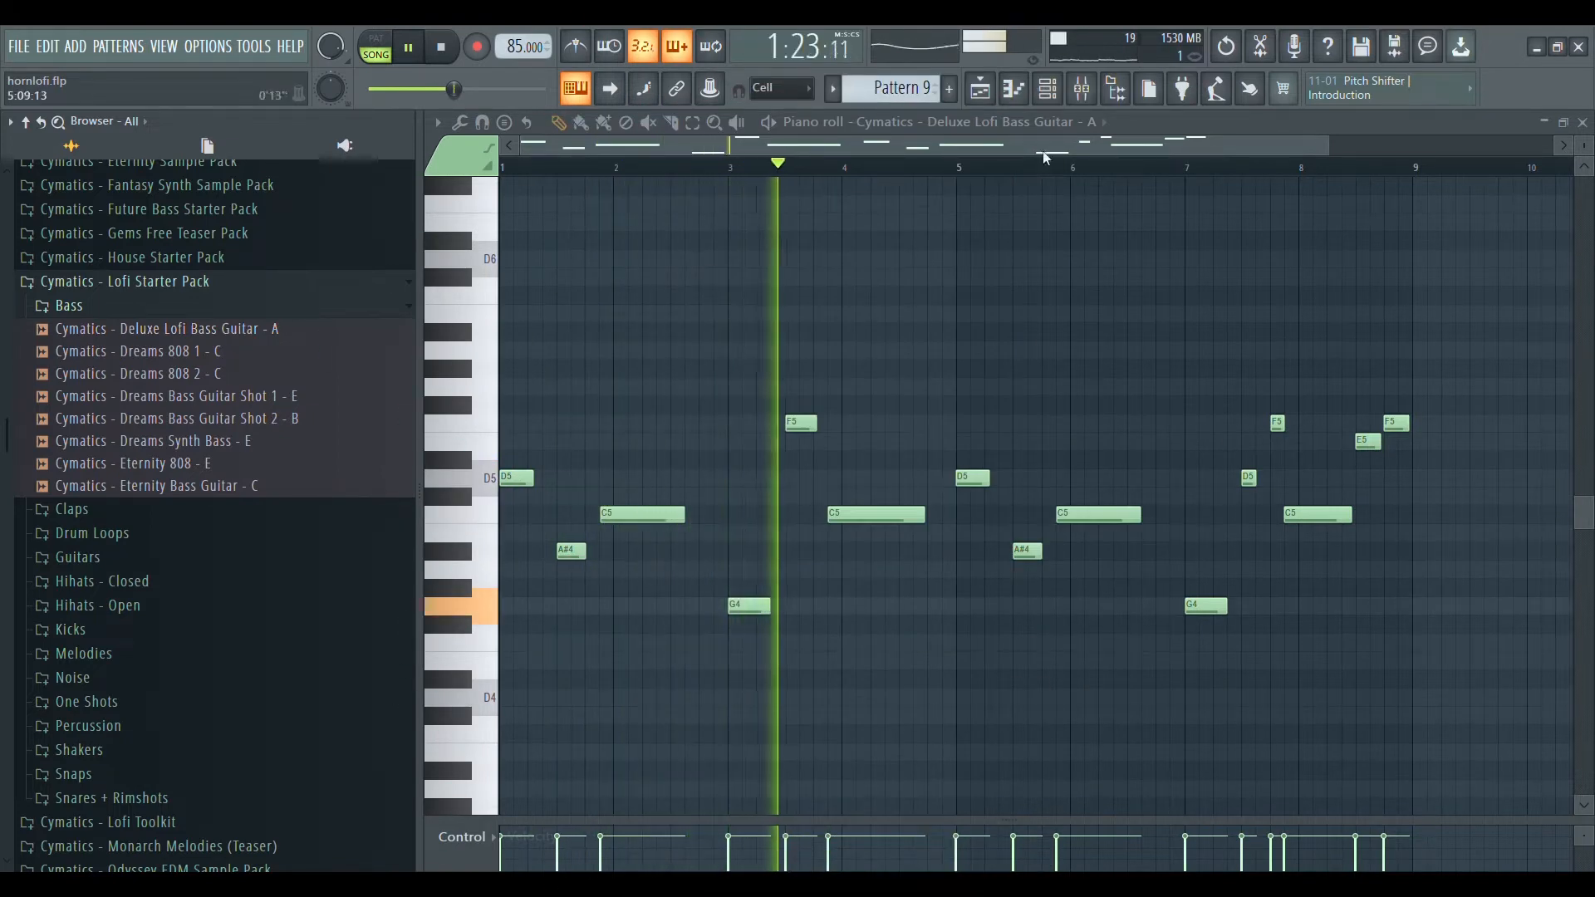
Hide the browser and review the Fruity Multiband Compressor on the bass's mixer channel, Insert 14.
left_click(1082, 89)
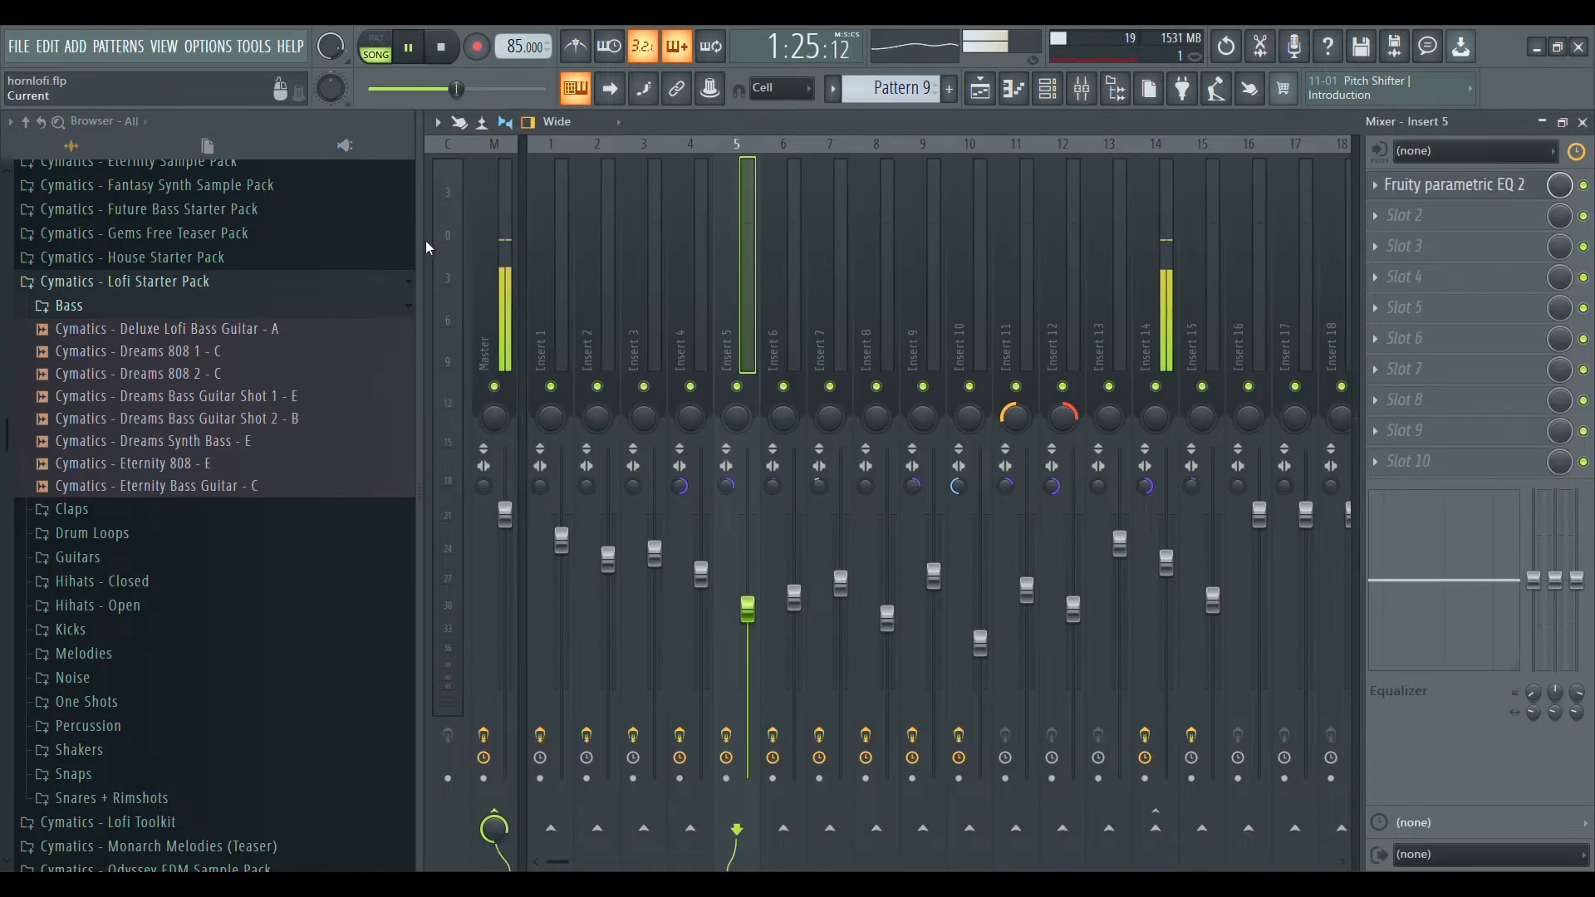
key("alt+F8")
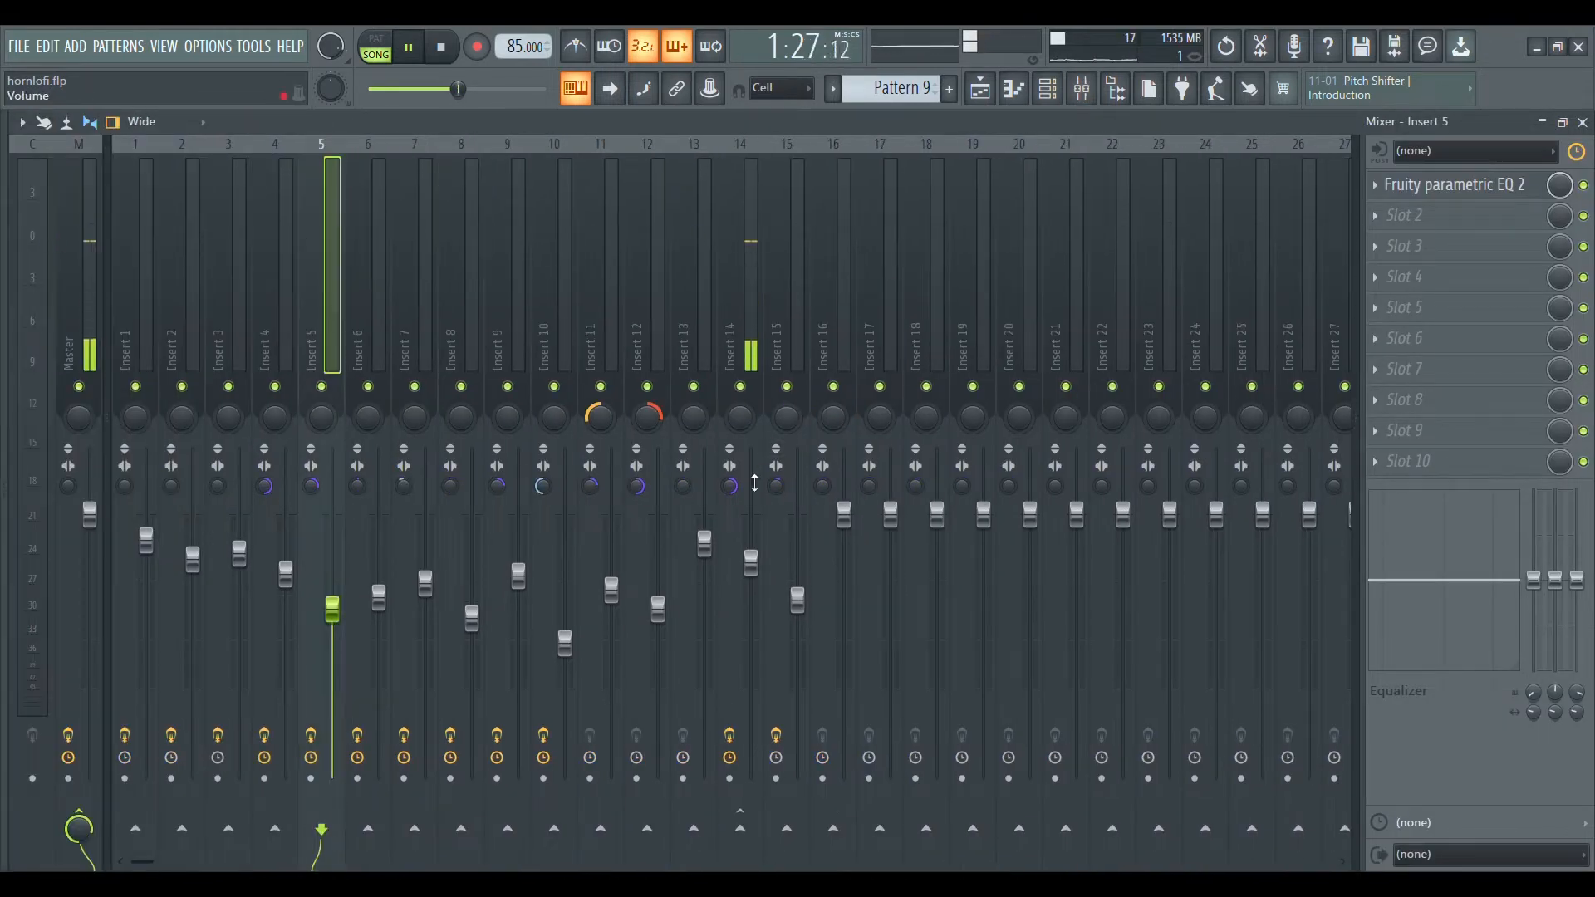
left_click(754, 483)
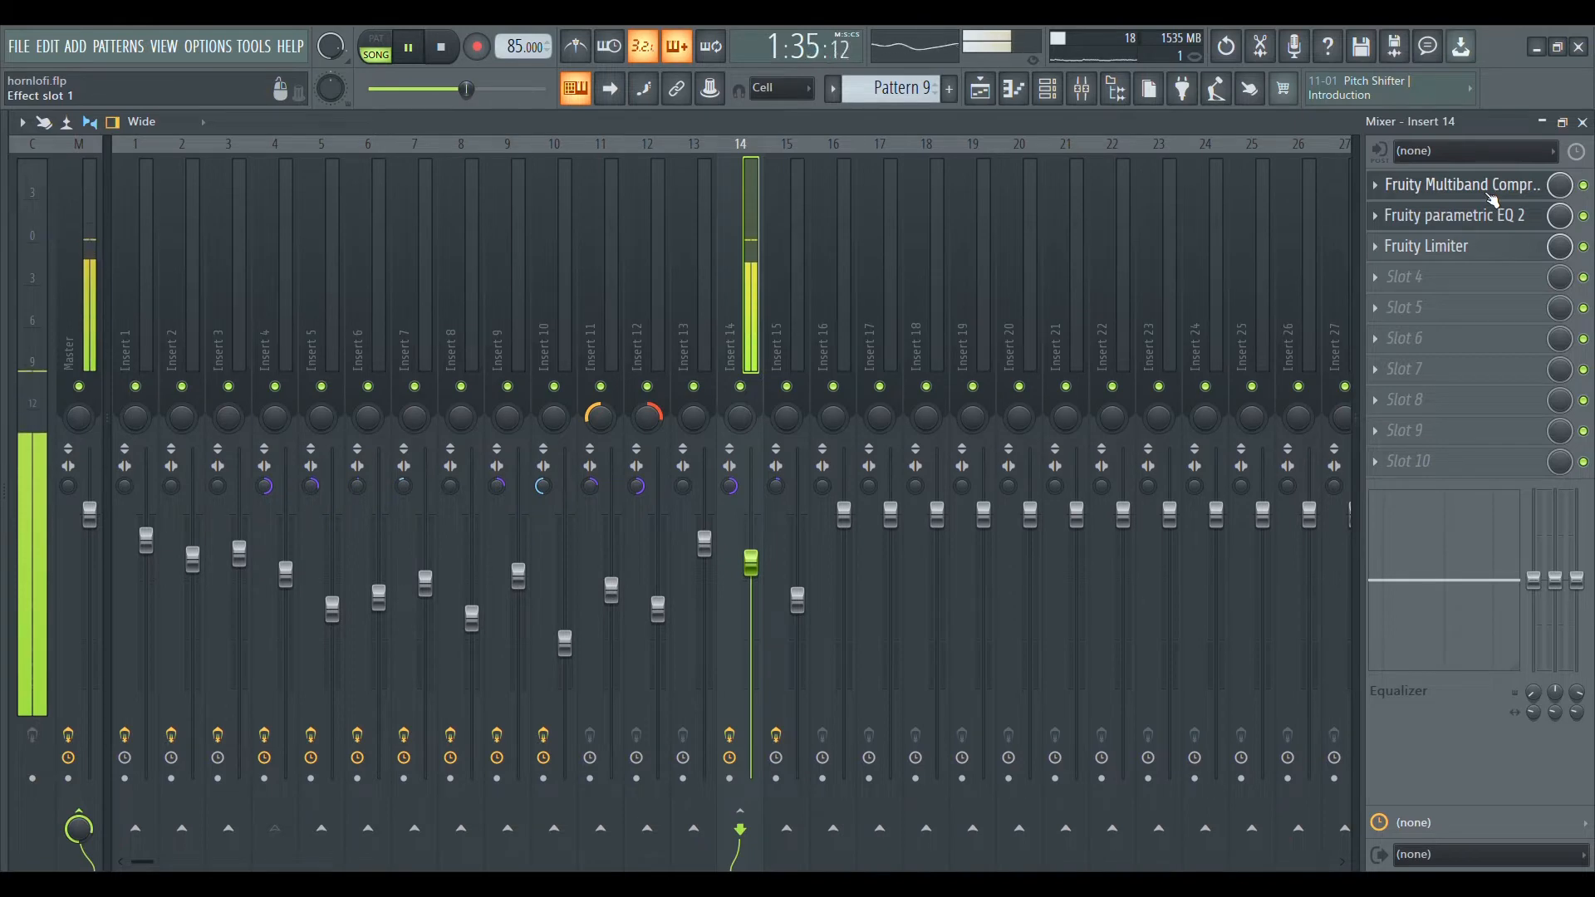
left_click(1475, 187)
left_click_drag(922, 360, 976, 289)
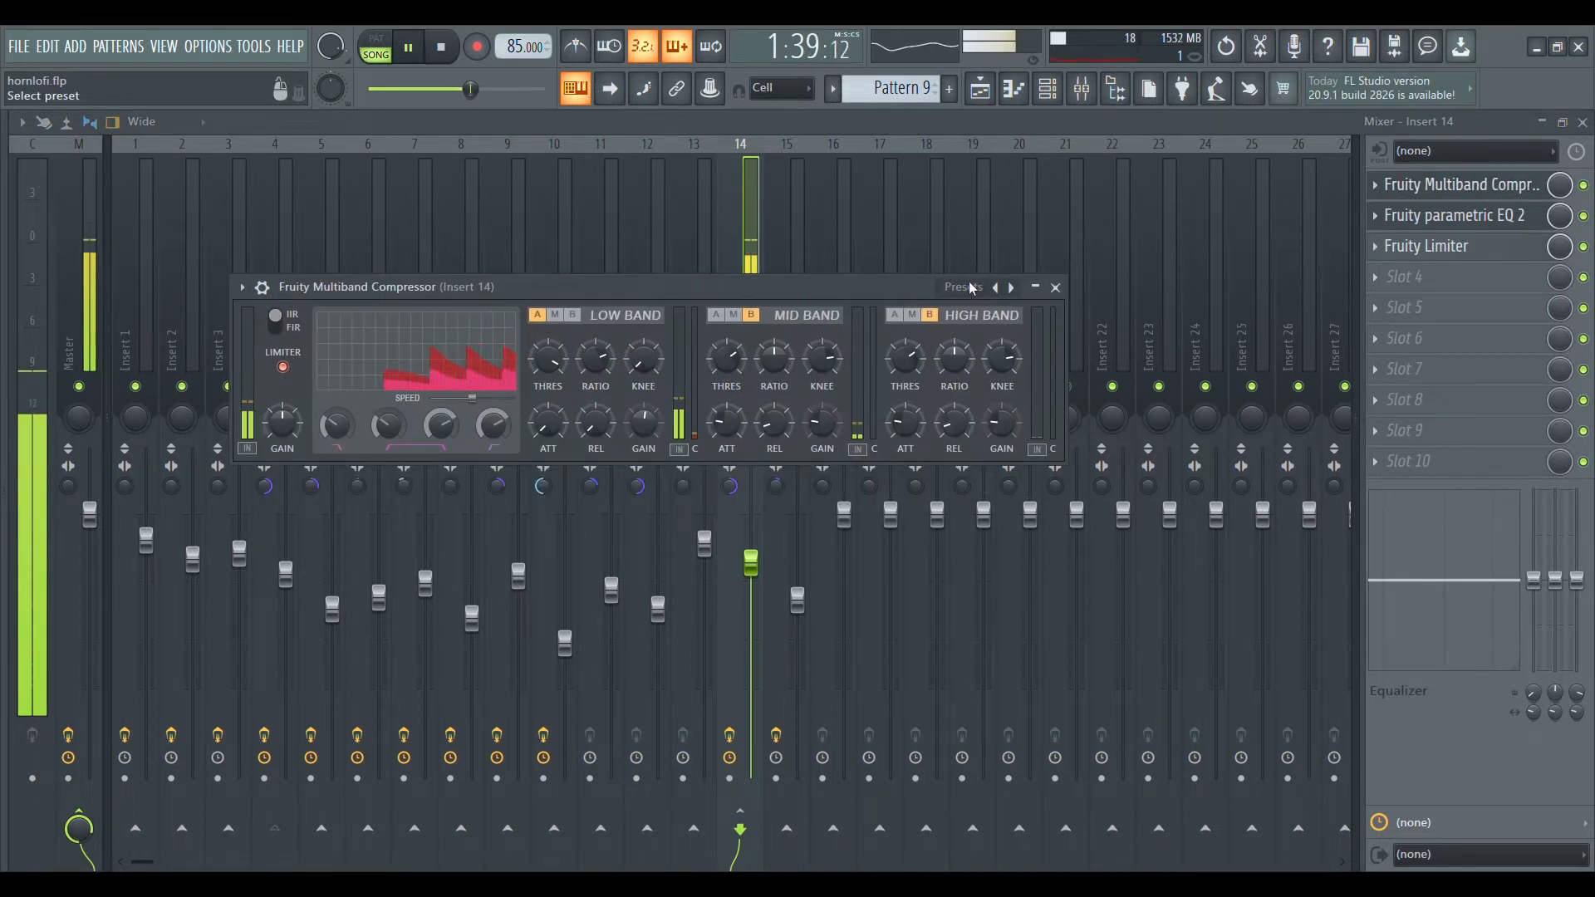
left_click(1055, 288)
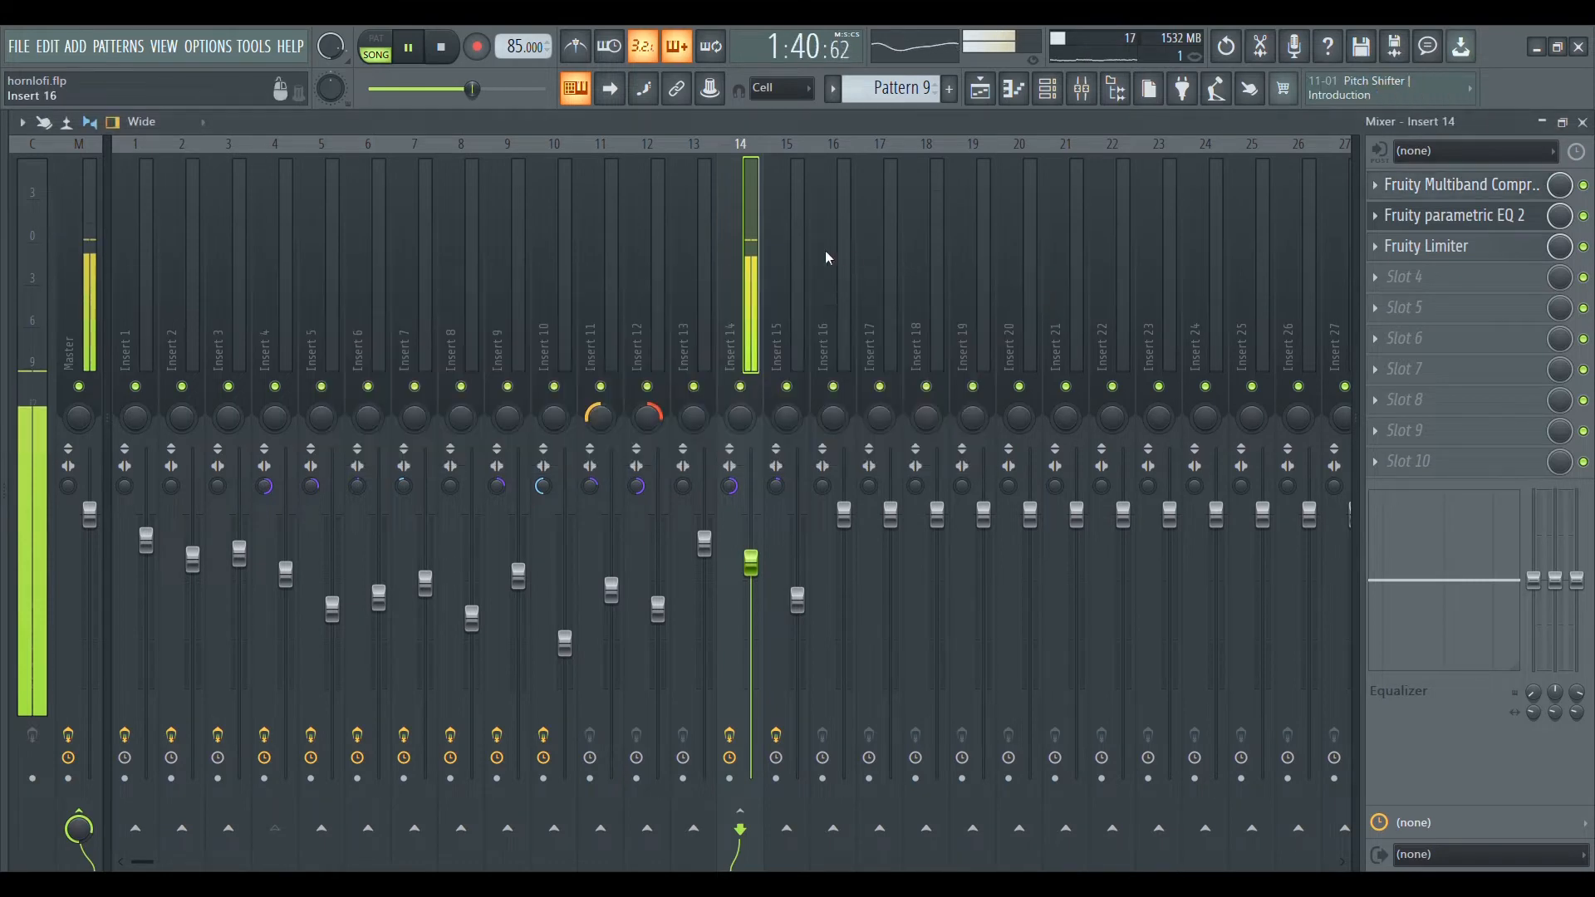
Open Fruity parametric EQ 2 on Insert 14, make a slight adjustment to its curve and close the EQ.
left_click(1472, 218)
mouse_move(586, 403)
left_mouse_down()
mouse_move(570, 402)
mouse_move(715, 399)
mouse_move(575, 400)
left_mouse_up()
left_click(994, 235)
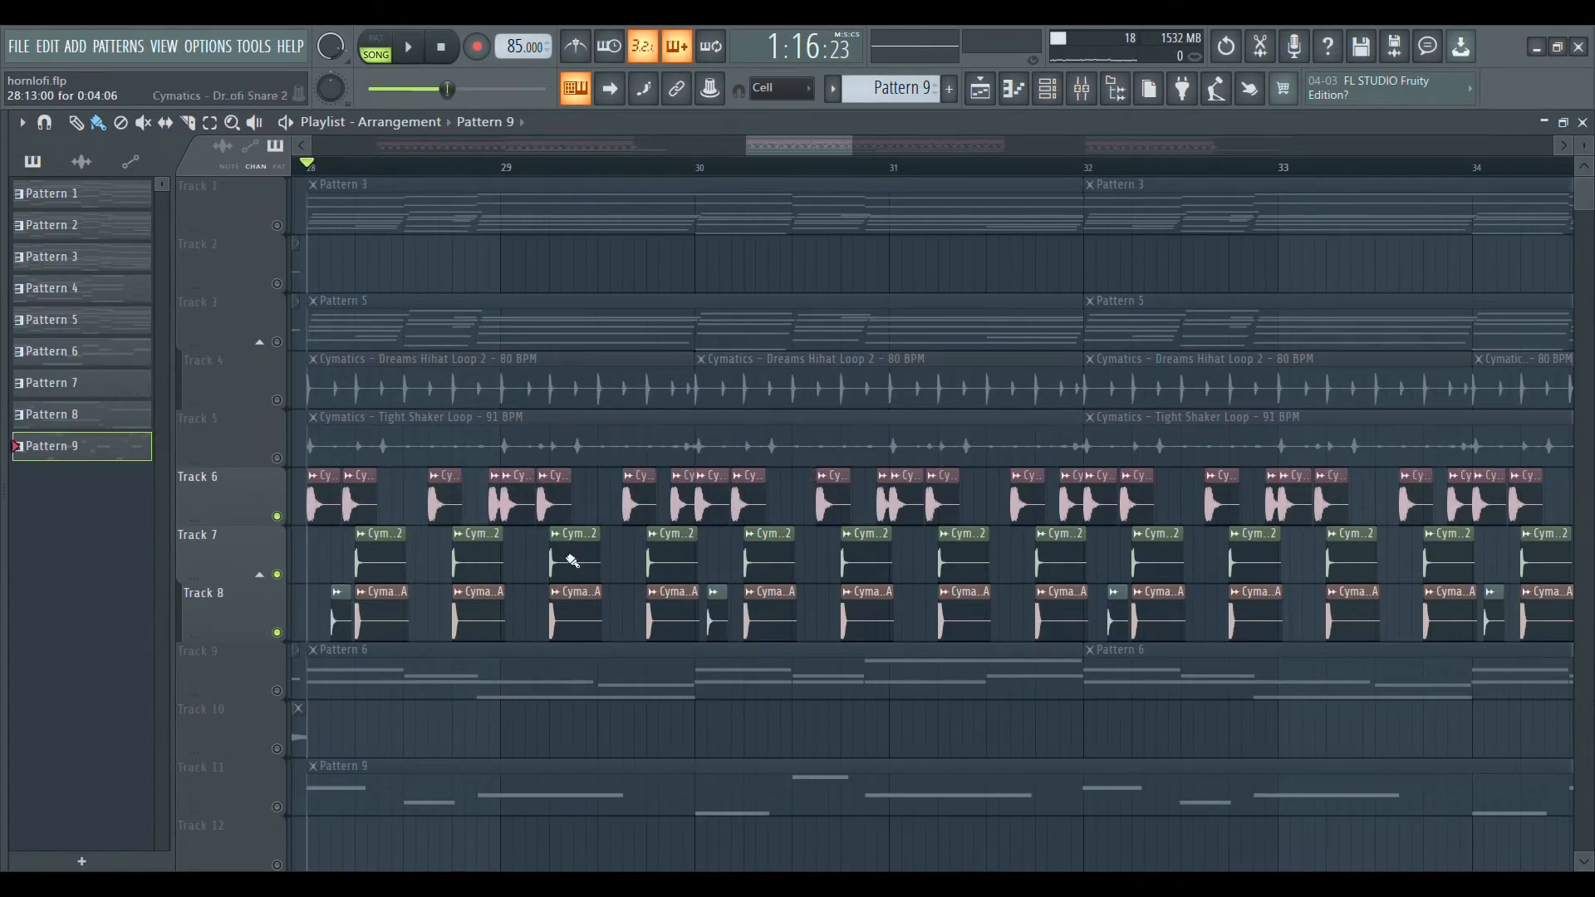
Play the drum clips on Tracks 6 to 8 and show the Kicks folder of Cymatics - Lofi Starter Pack.
key("space")
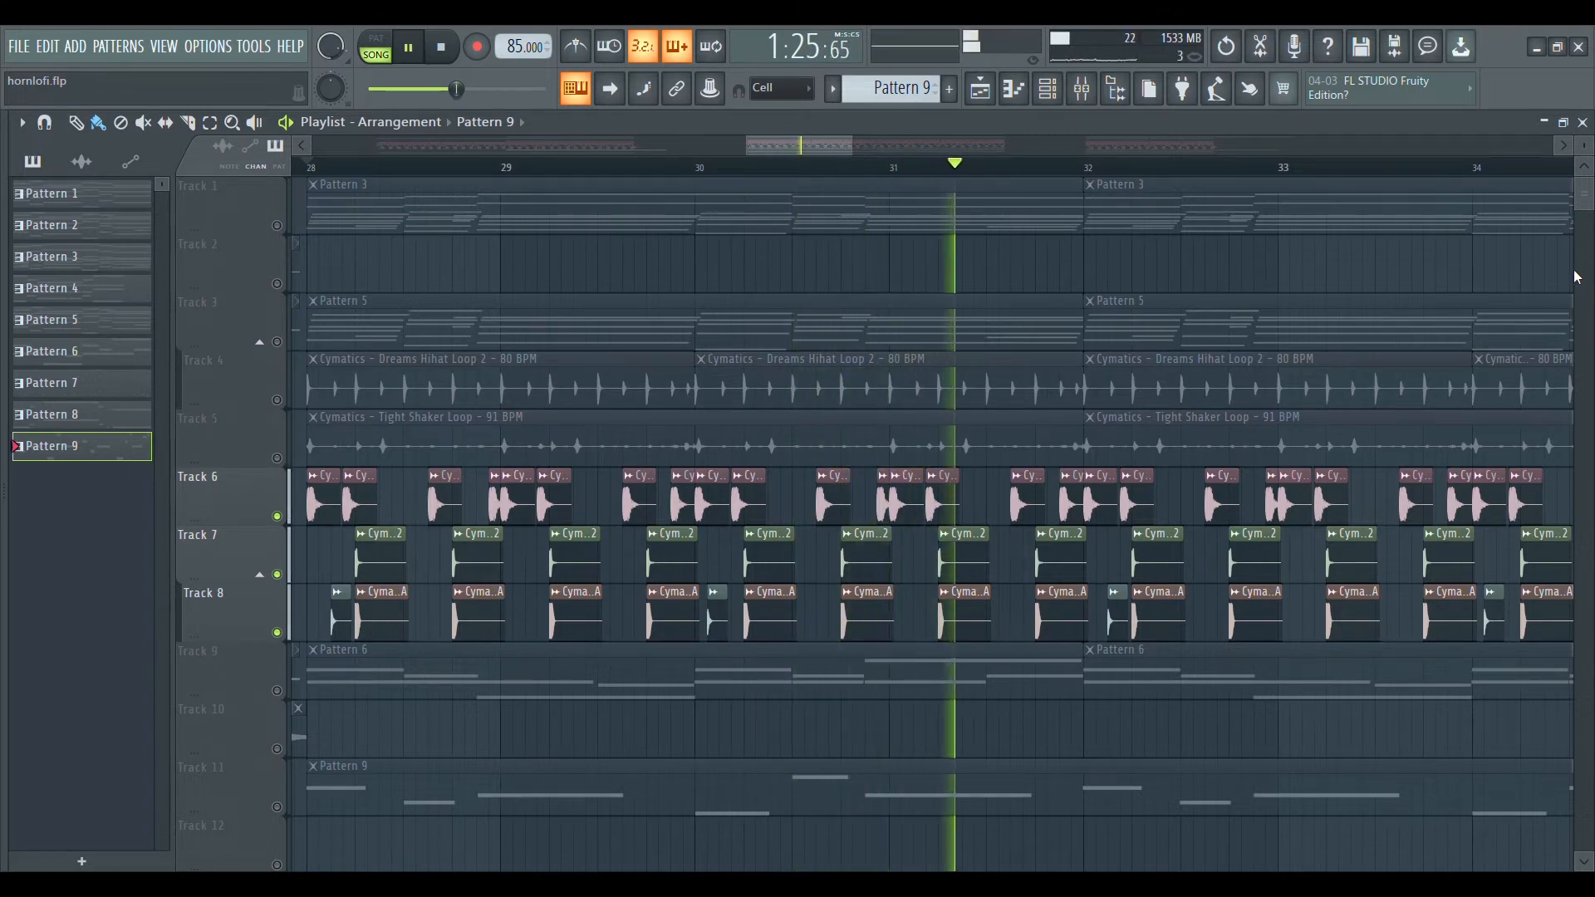
key("space")
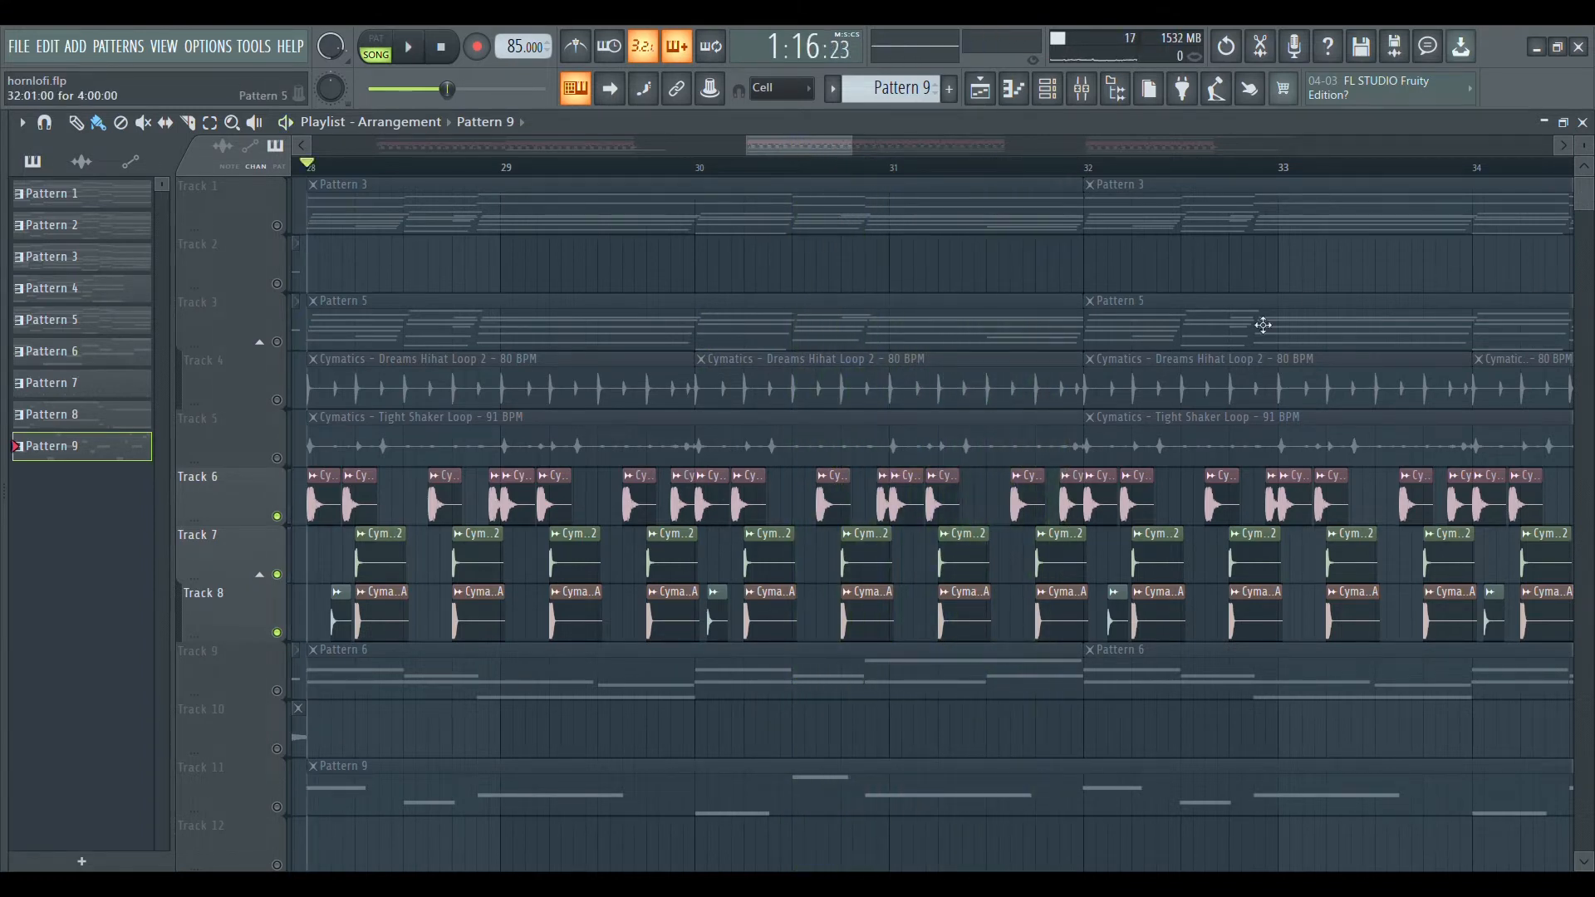
key("alt+F8")
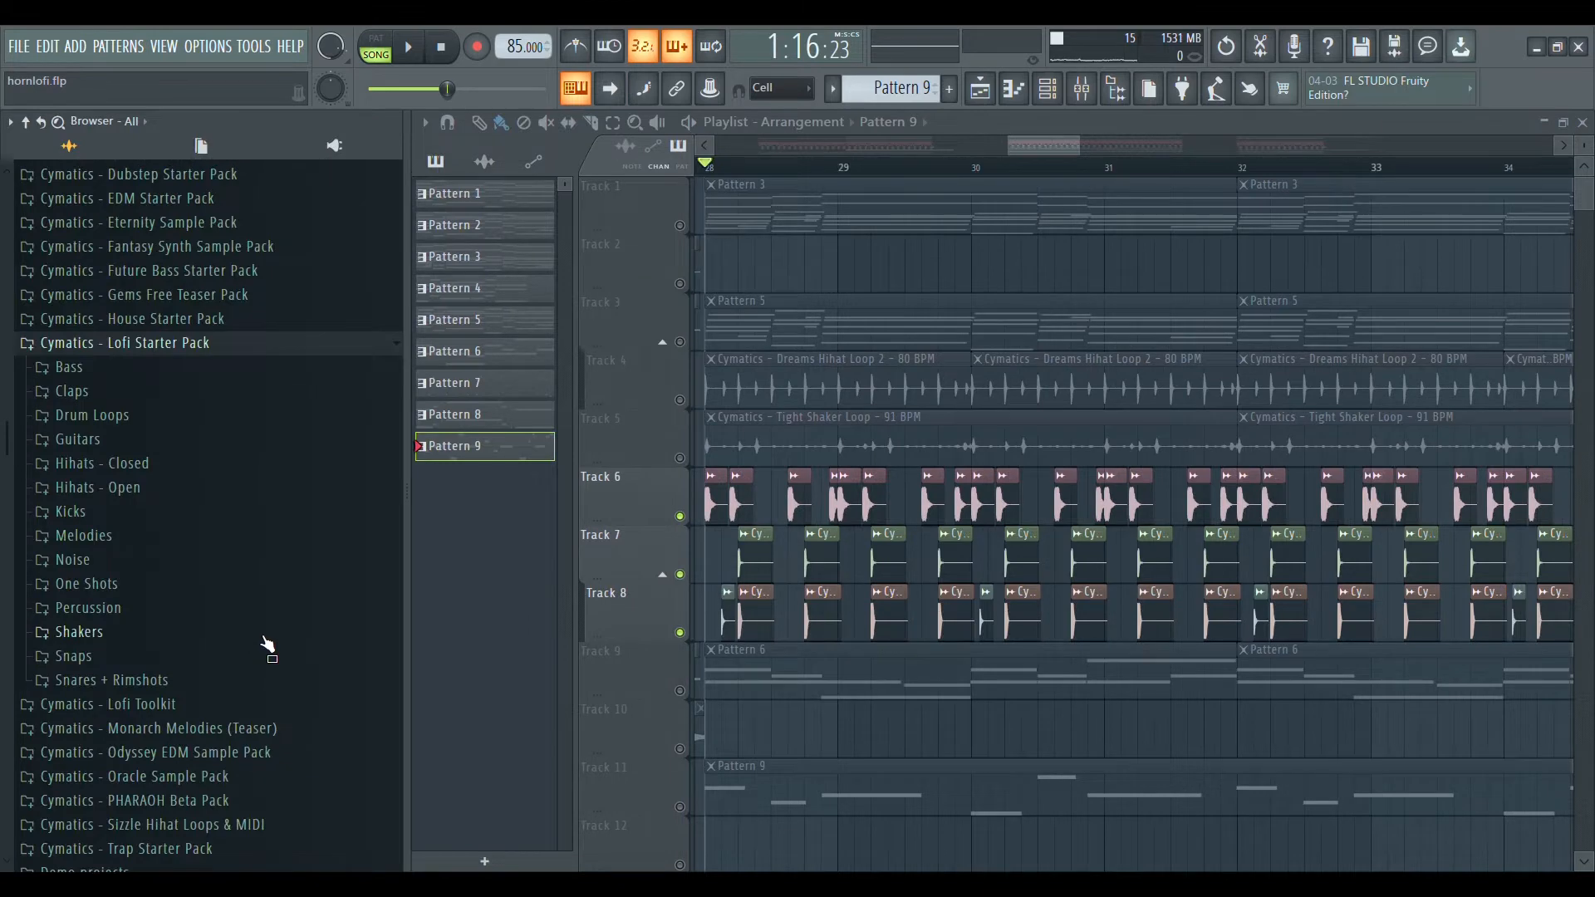
left_click(181, 512)
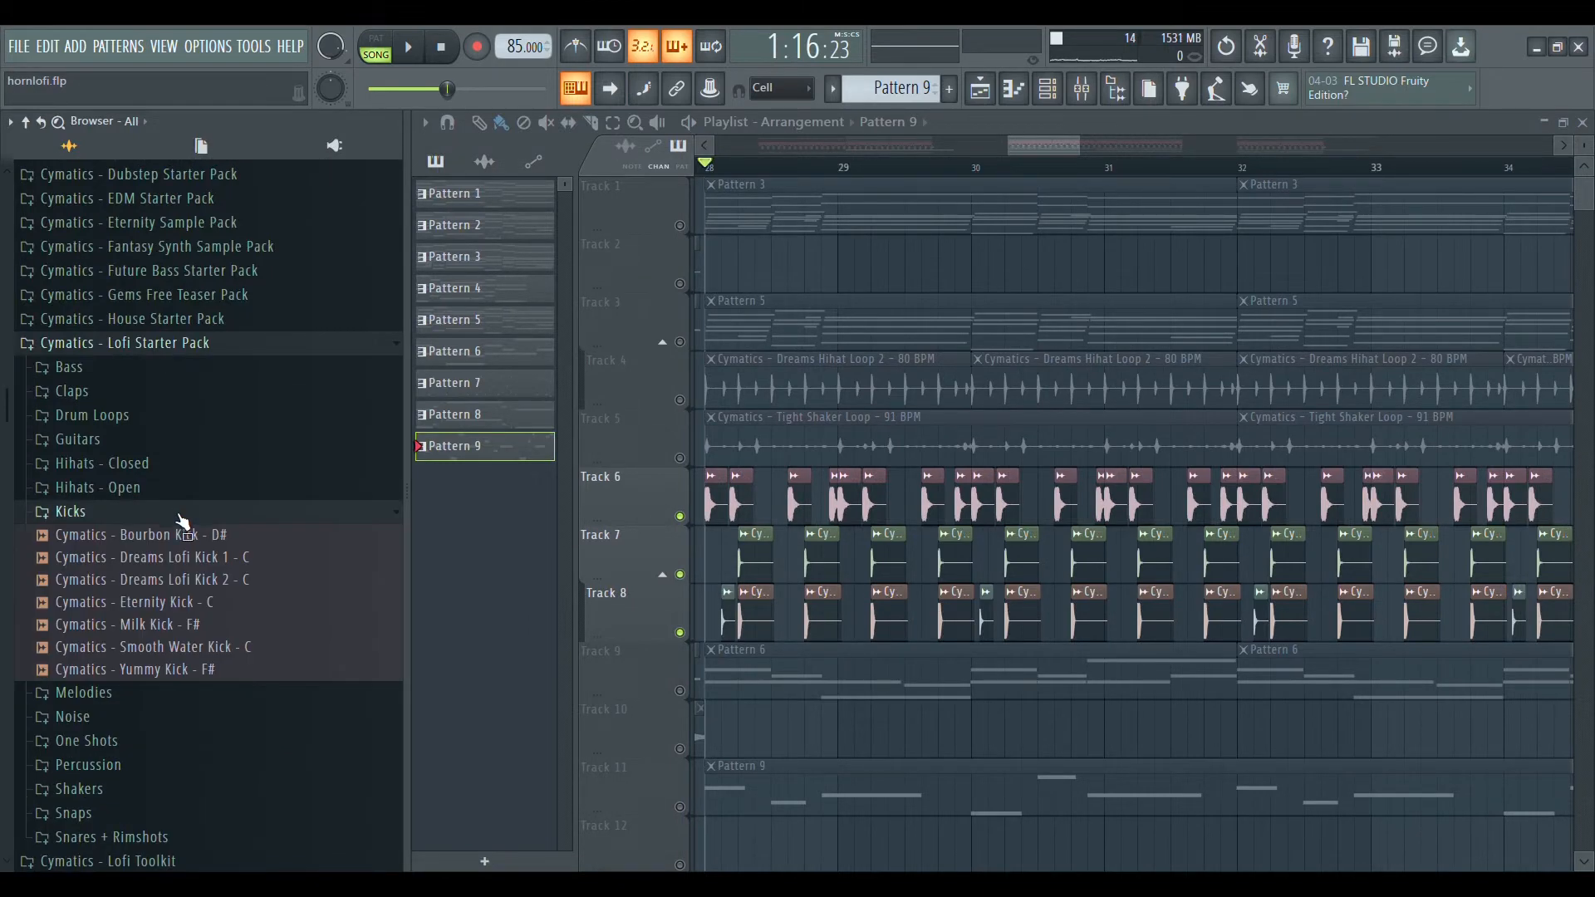
Preview samples in the Snares + Rimshots folder, including Dreams Lofi Snare 1 and 2, and show the Percussion folder.
left_click(112, 836)
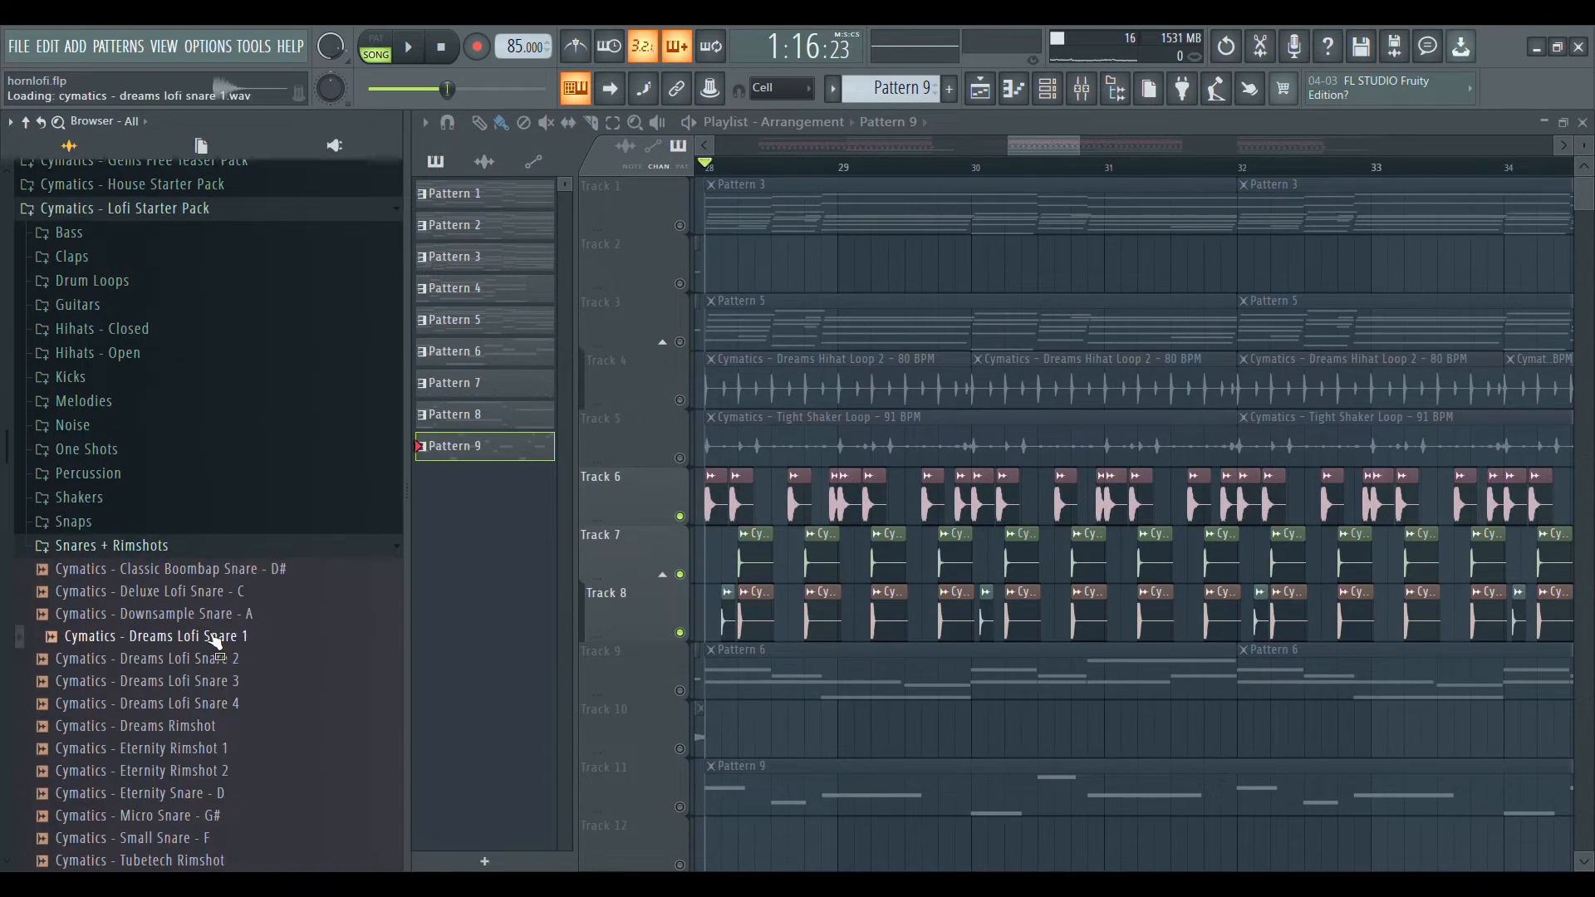
left_click(215, 619)
left_click(223, 598)
left_click(199, 659)
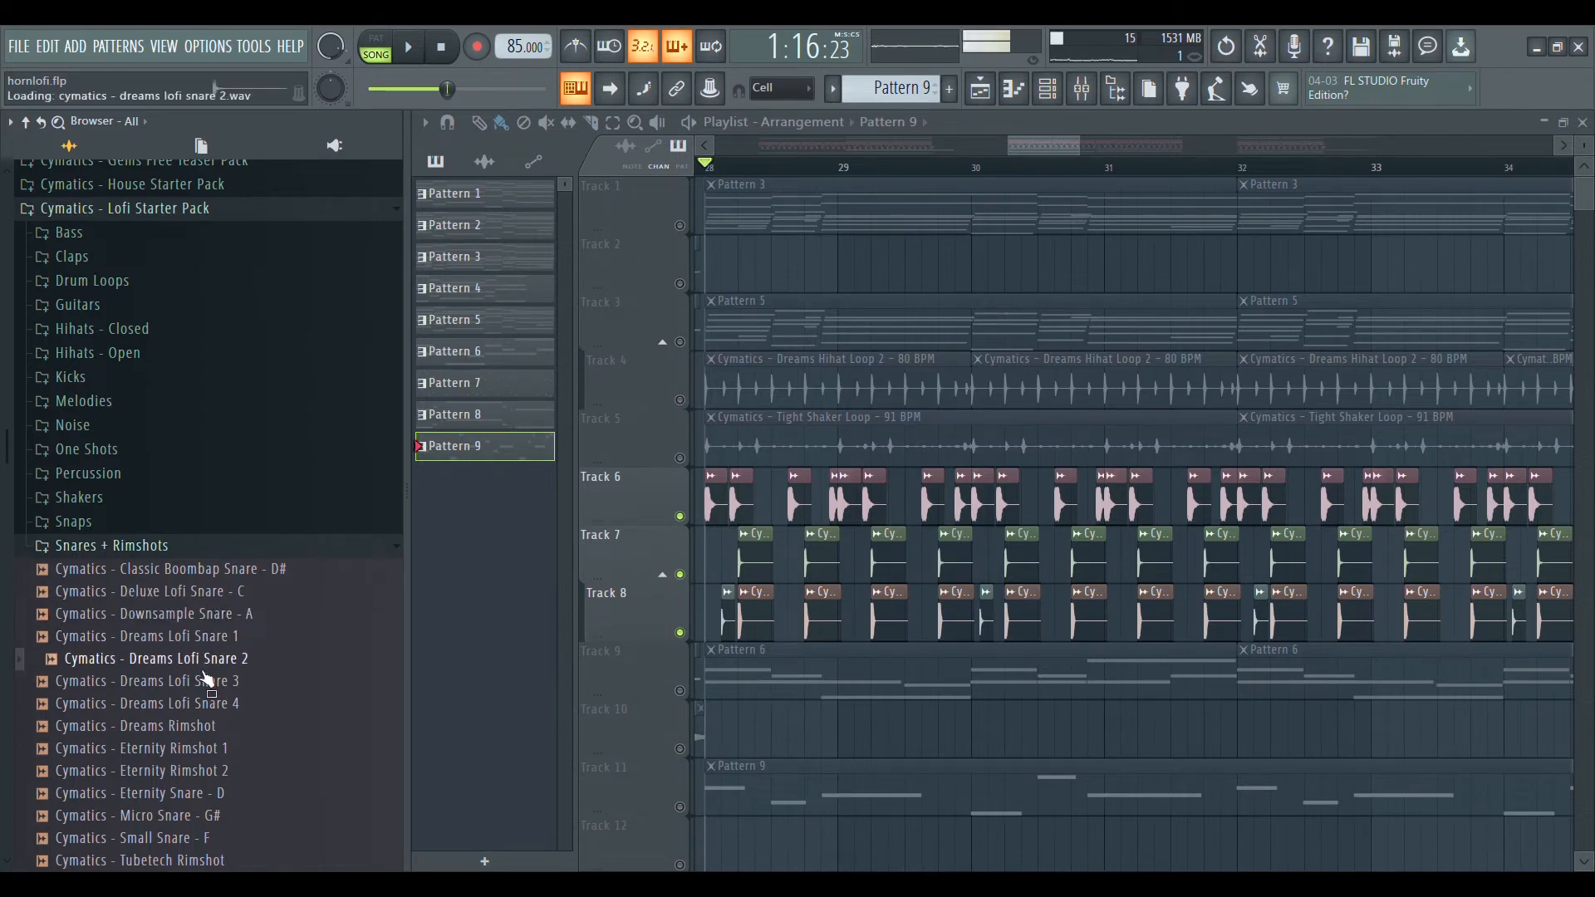
left_click(206, 695)
left_click(208, 486)
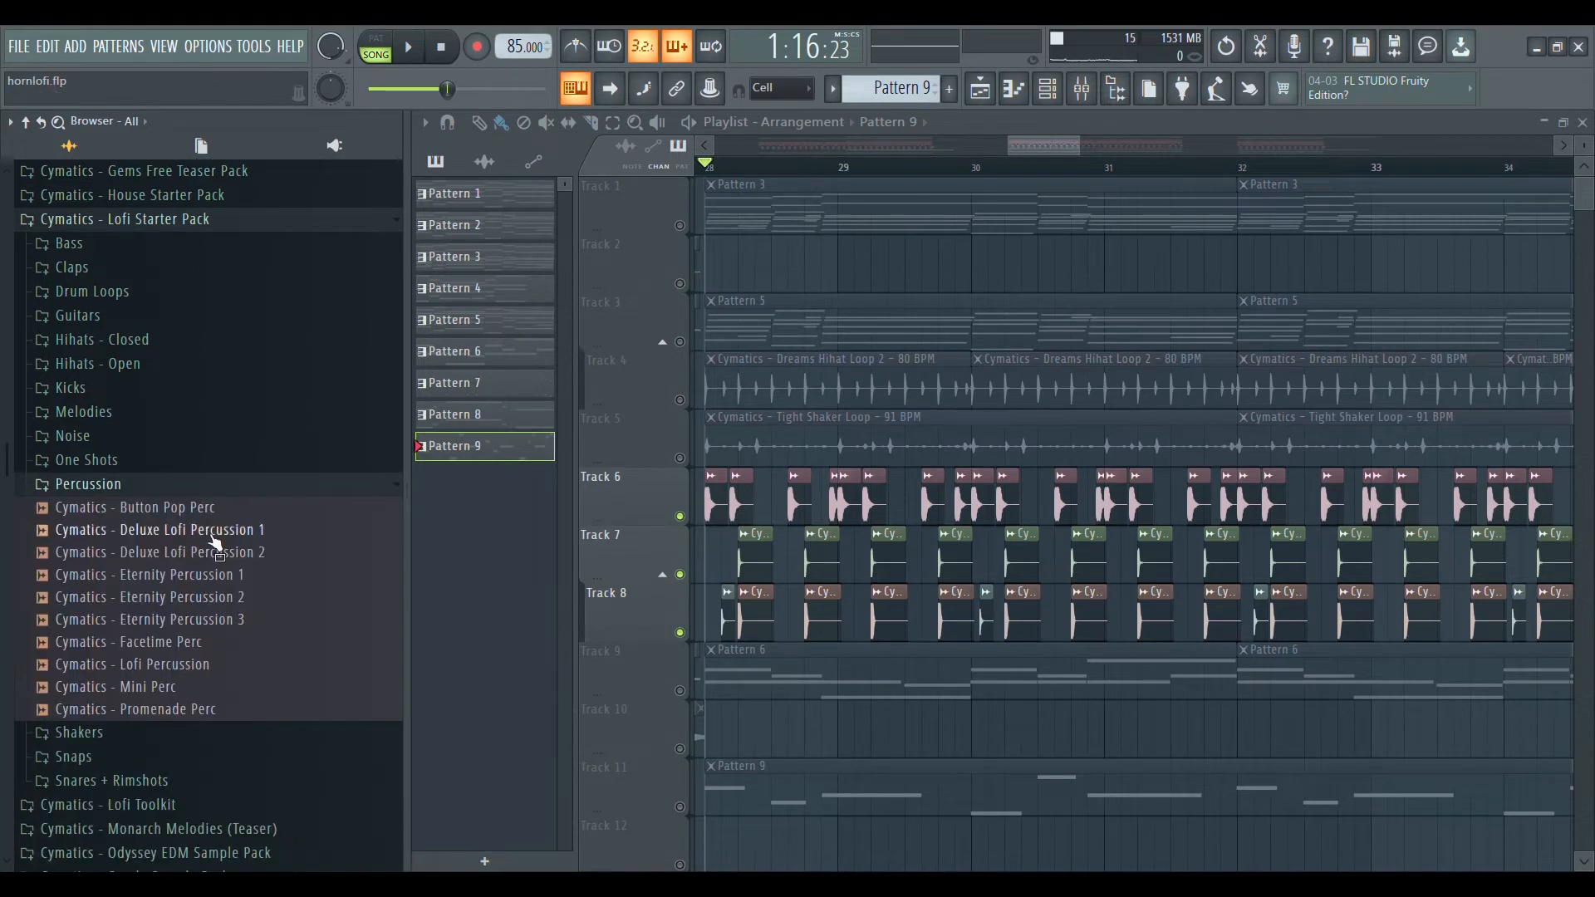
Preview samples in the Percussion folder, including Cymatics - Lofi Percussion, and collapse the folder.
left_click(222, 577)
left_click(216, 599)
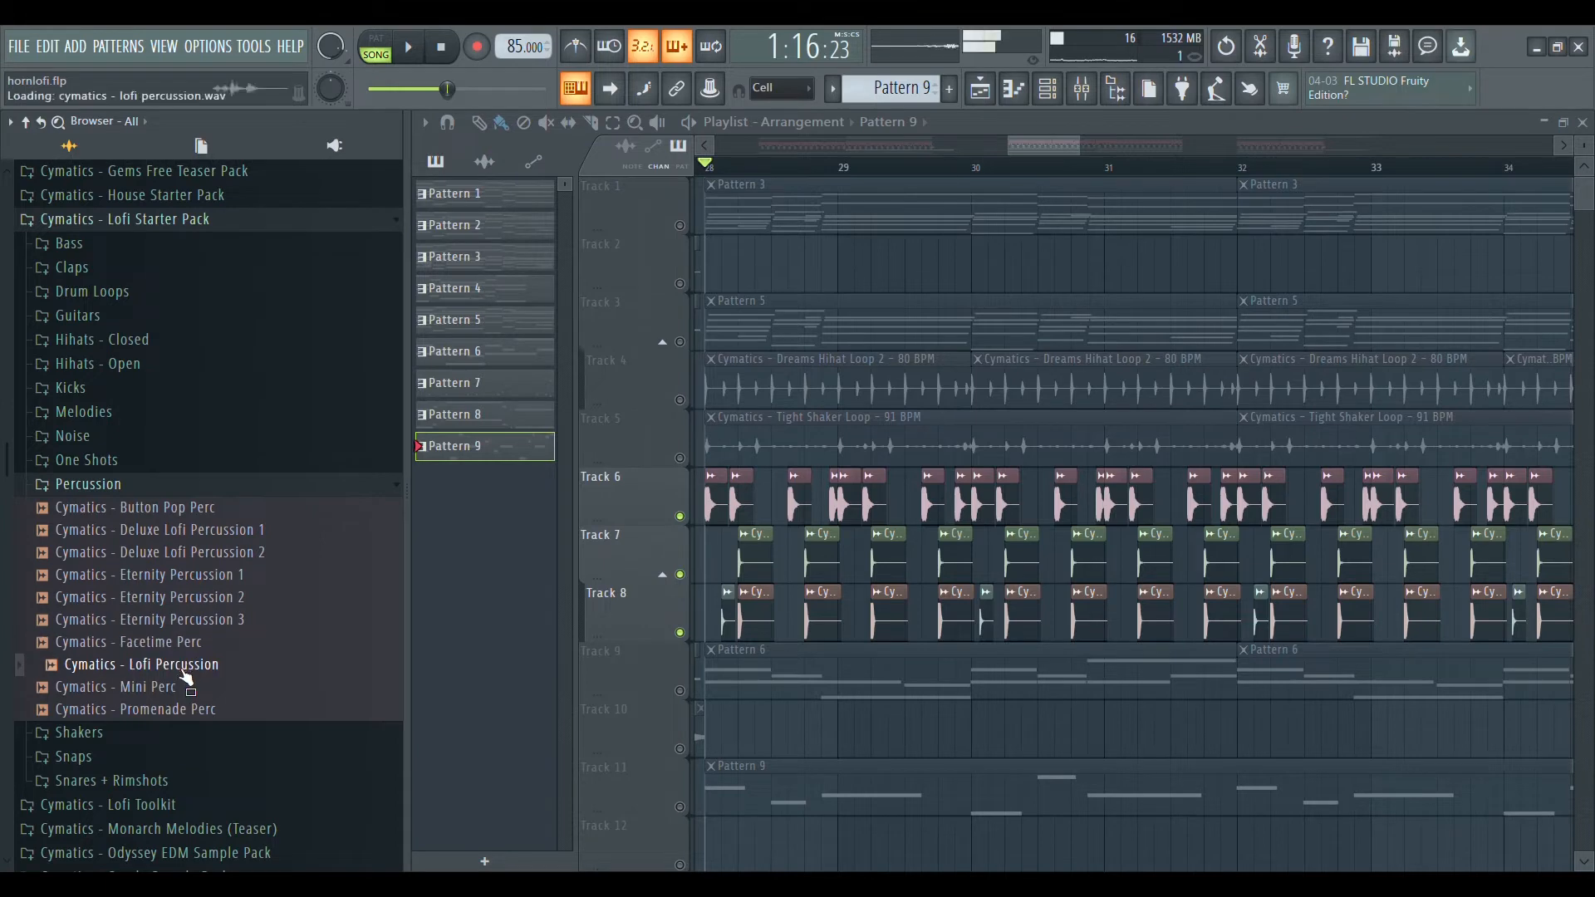
left_click(183, 488)
Preview Eternity E Piano 2, Eternity Lofi Melody Loop 2 and Lofi Expansion Melody 1 in the Melodies folder, and collapse it.
left_click(153, 413)
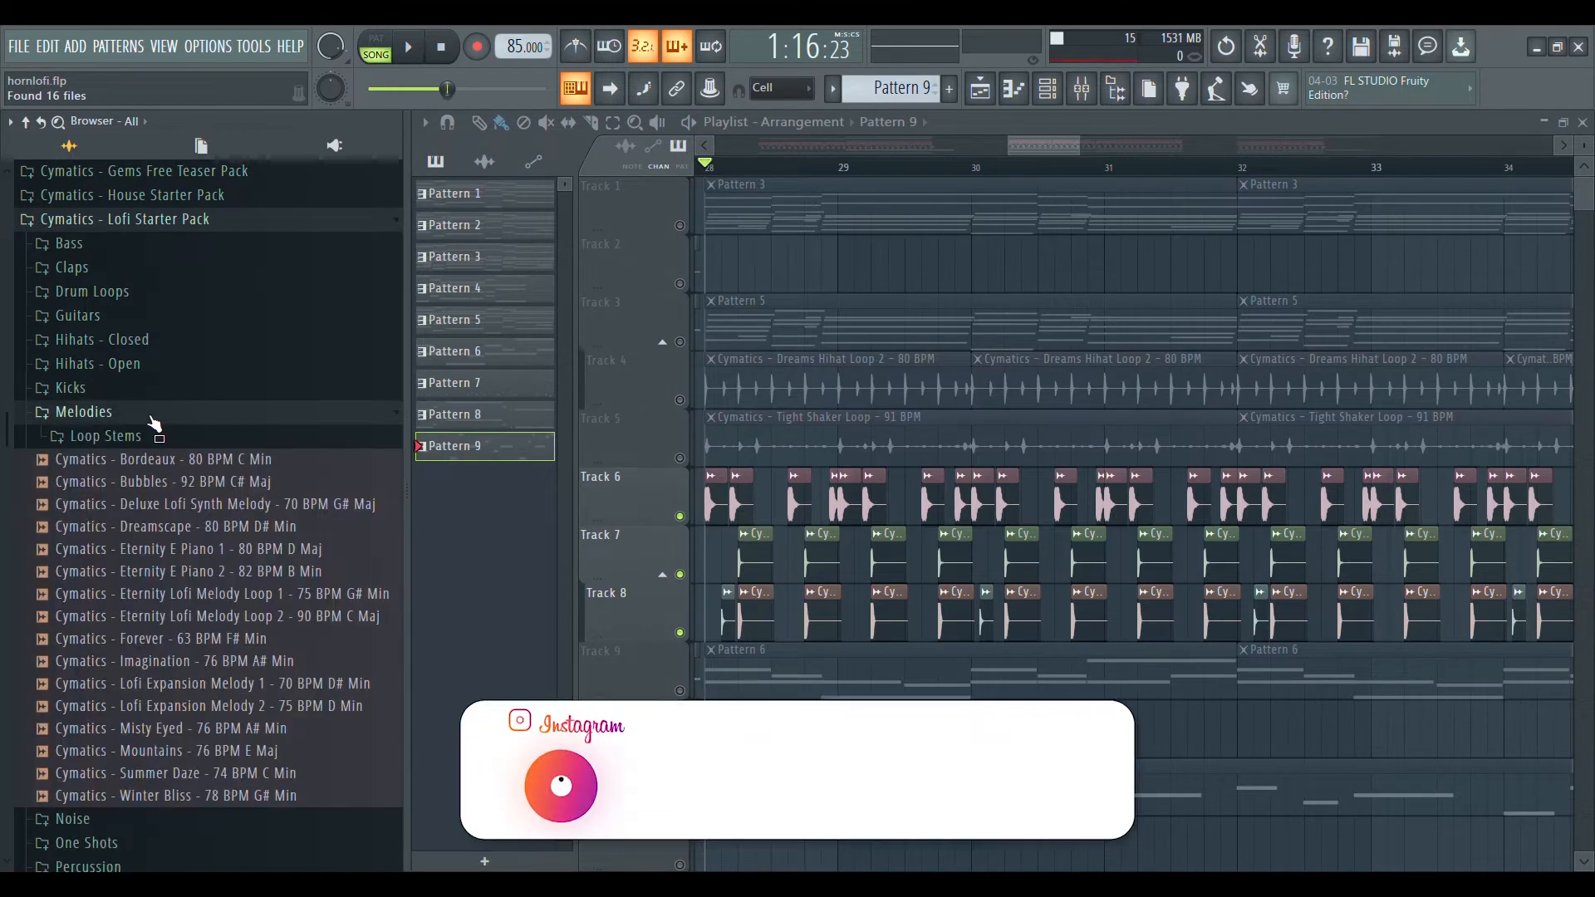
left_click(222, 572)
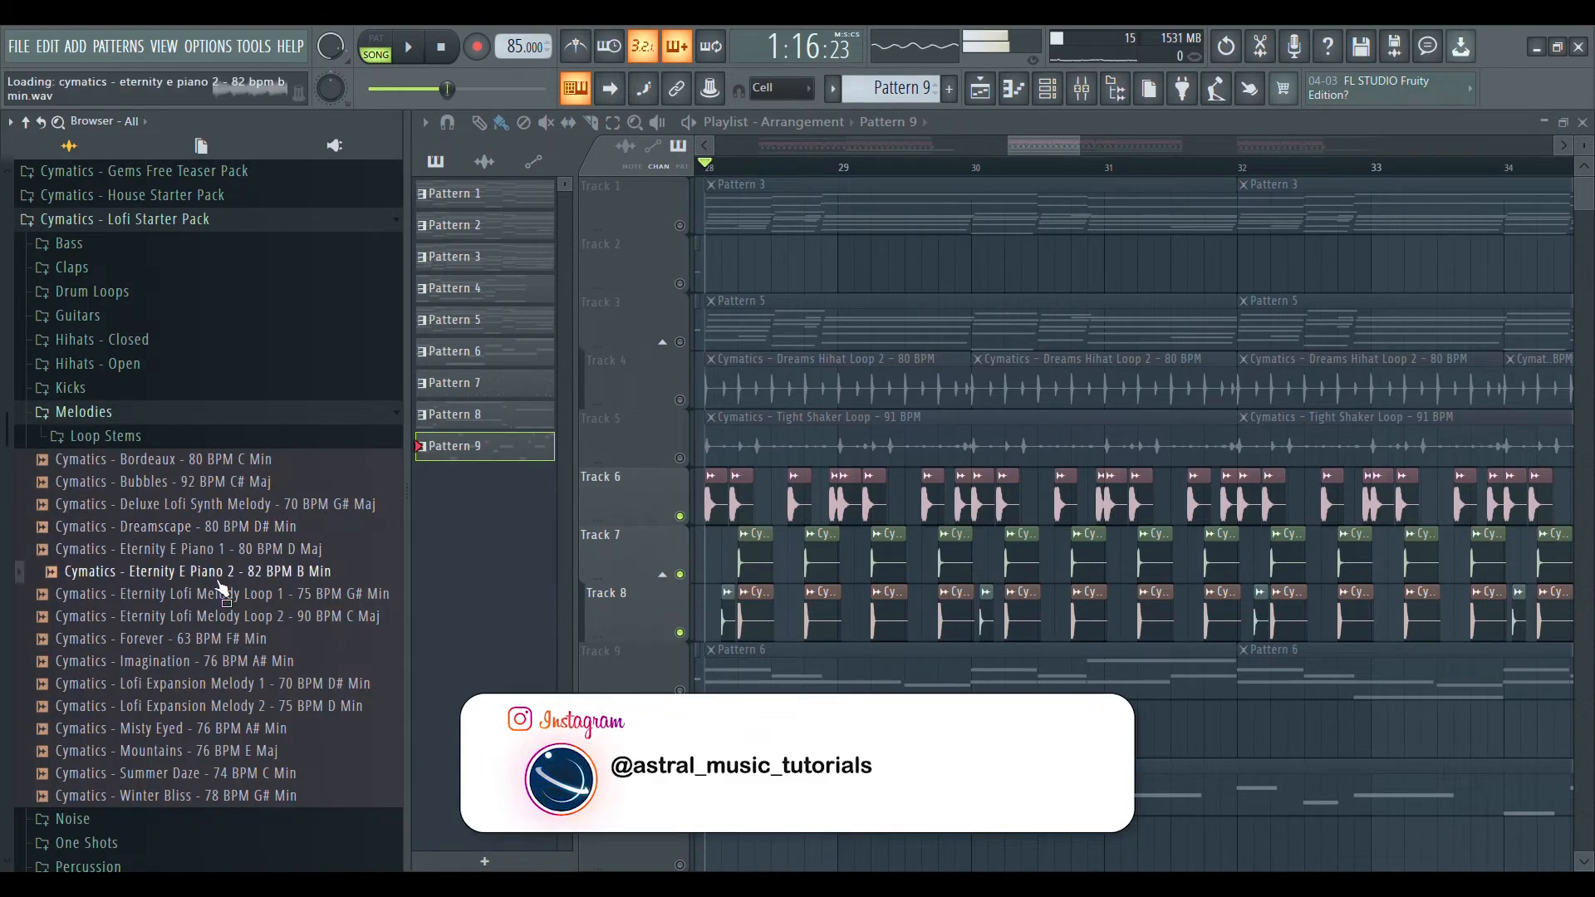
left_click(223, 623)
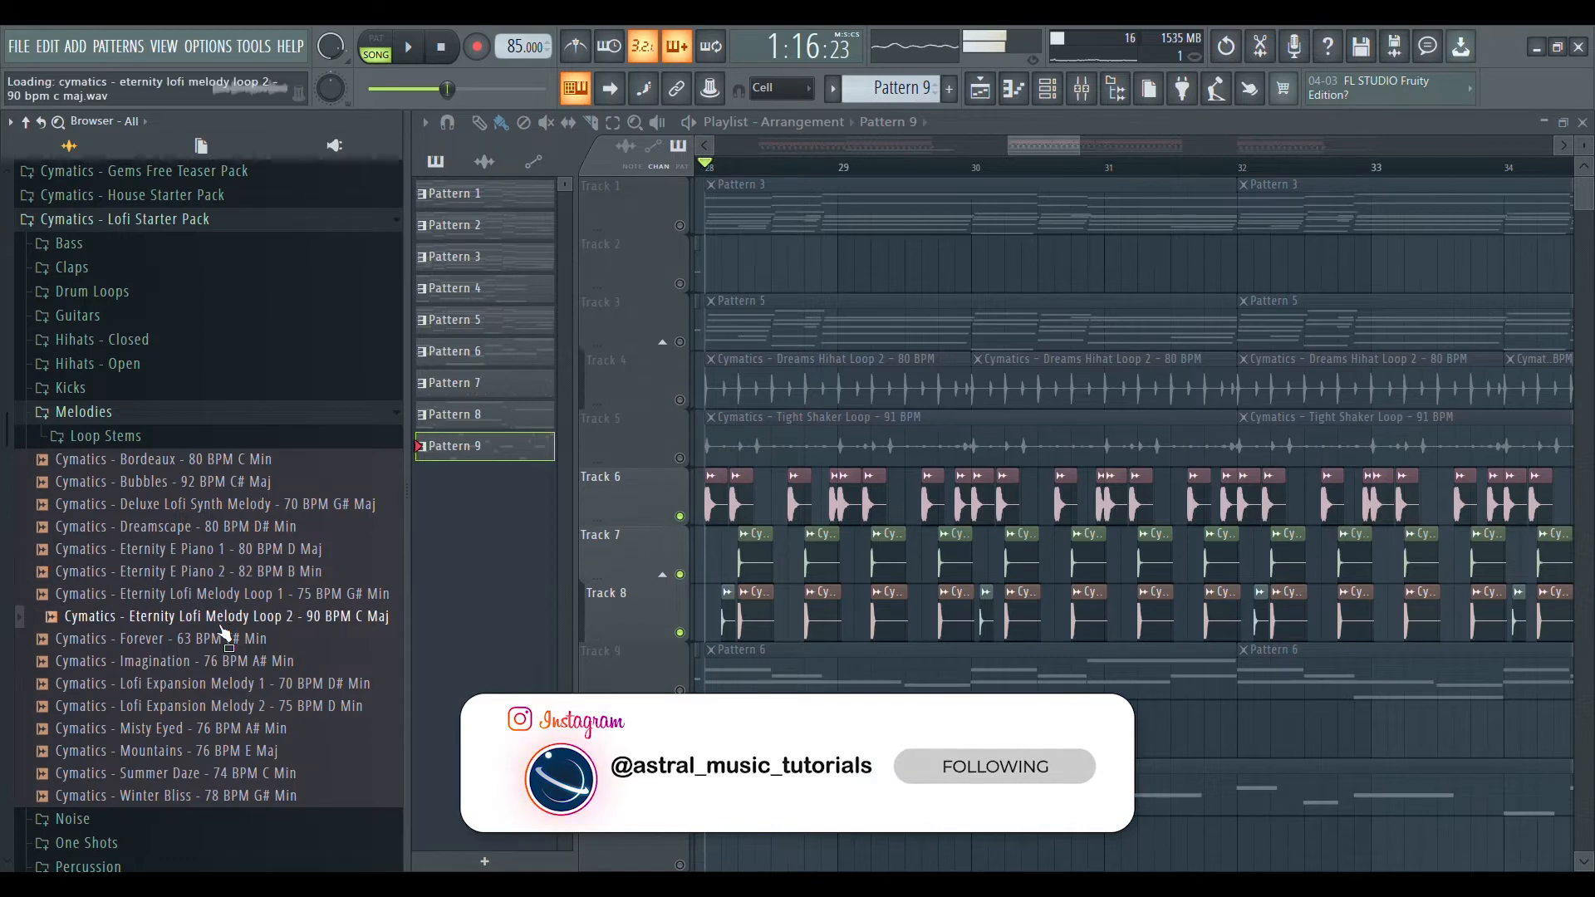
left_click(259, 685)
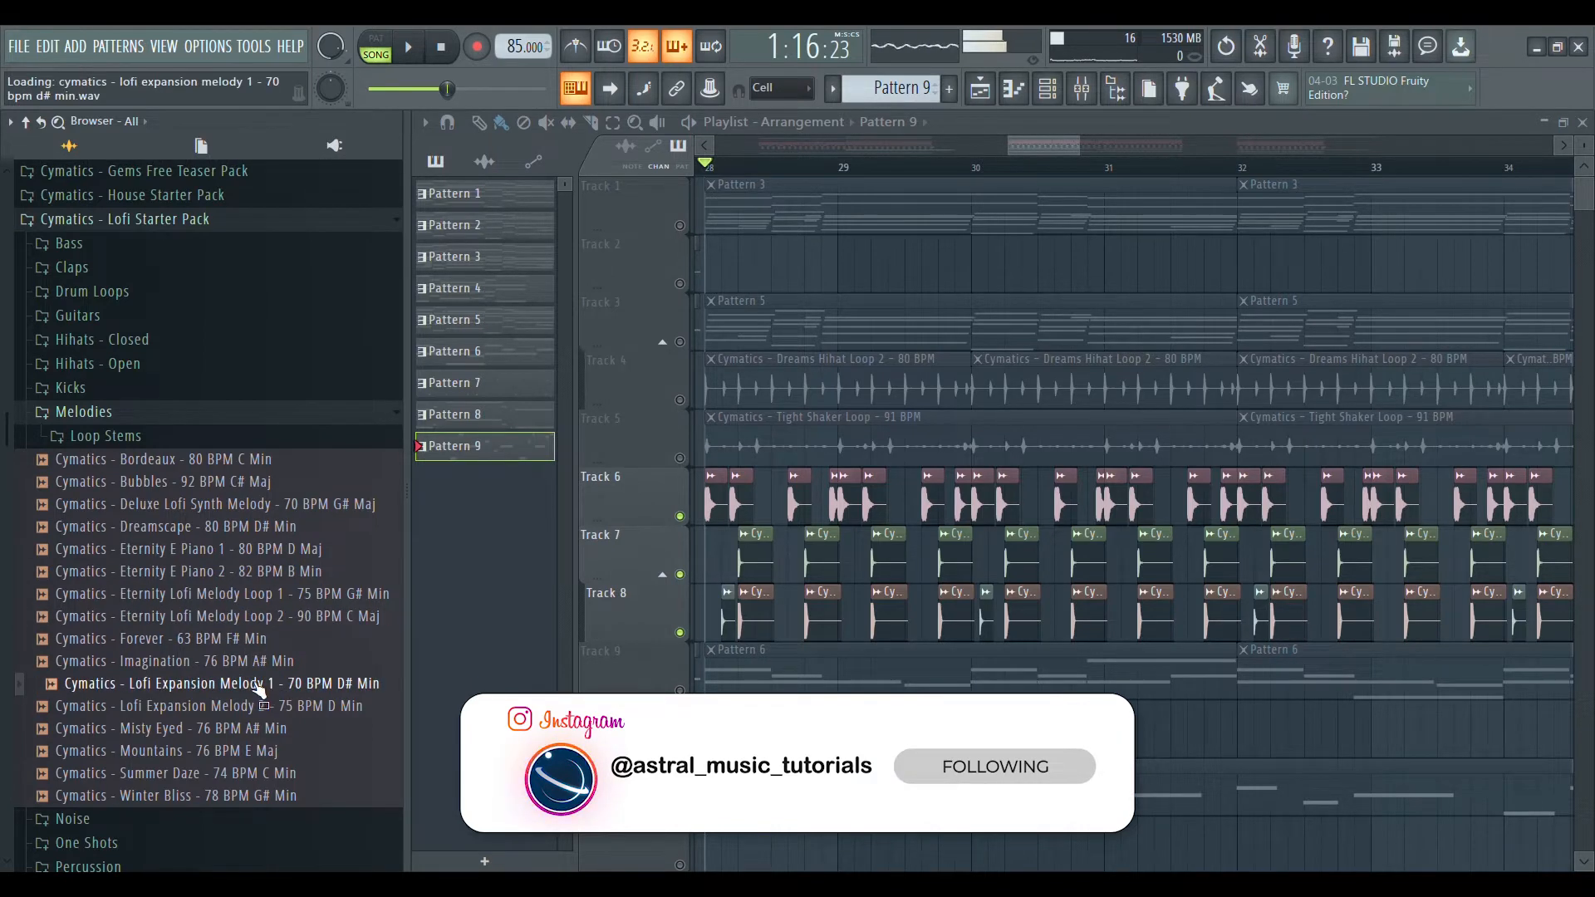
left_click(258, 415)
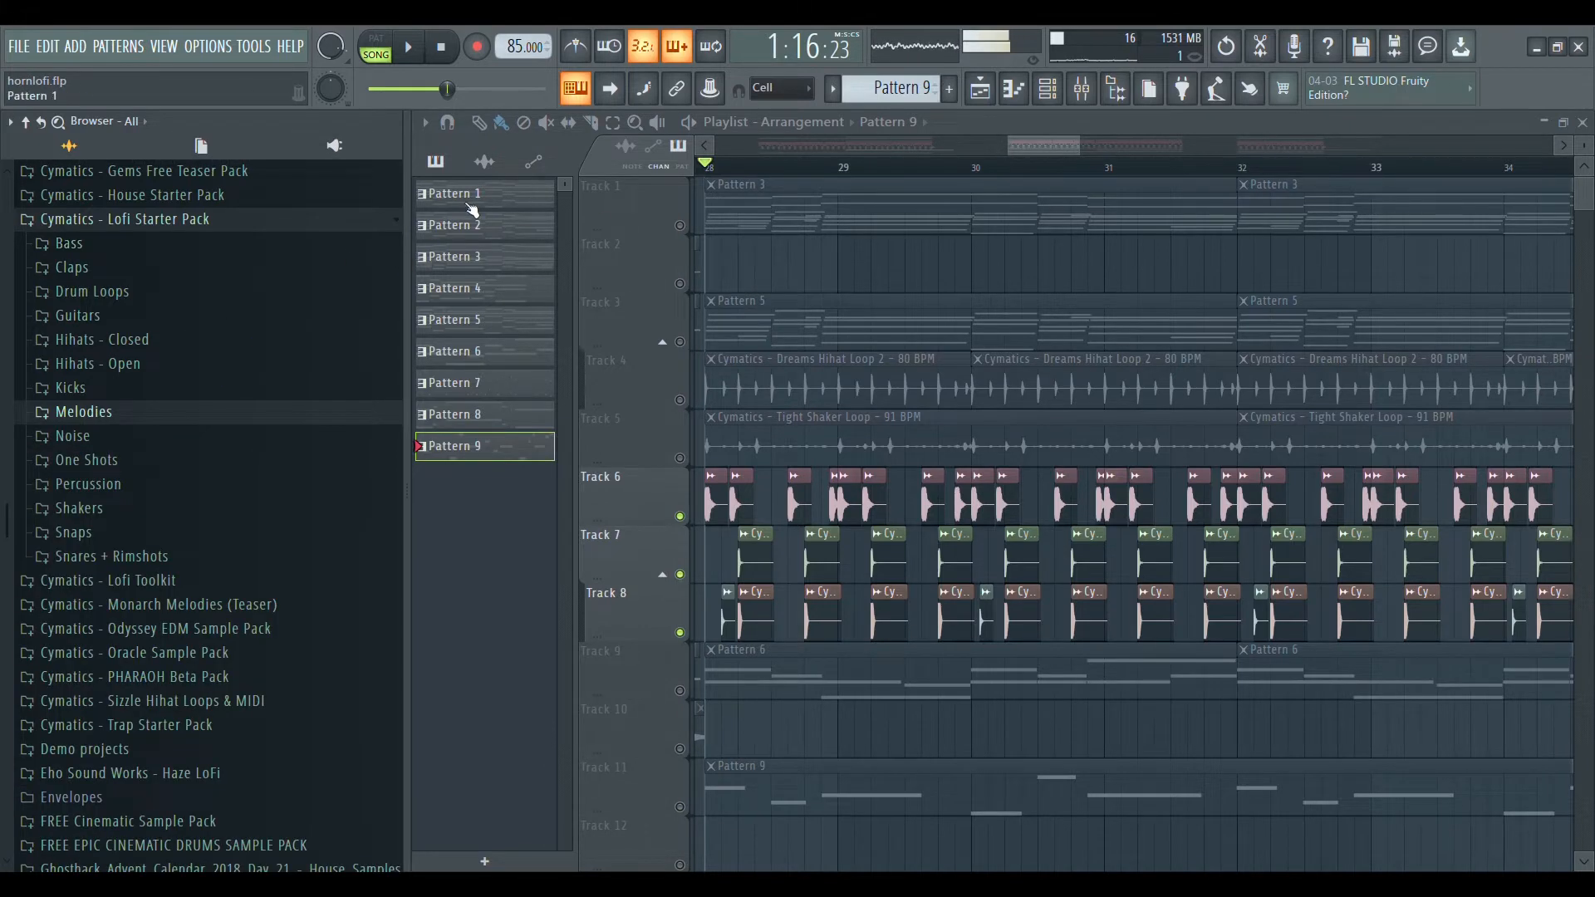
Hide the browser and play a close-up of the kick, snare and percussion clips on Tracks 6 to 8.
left_click_drag(413, 251, 45, 288)
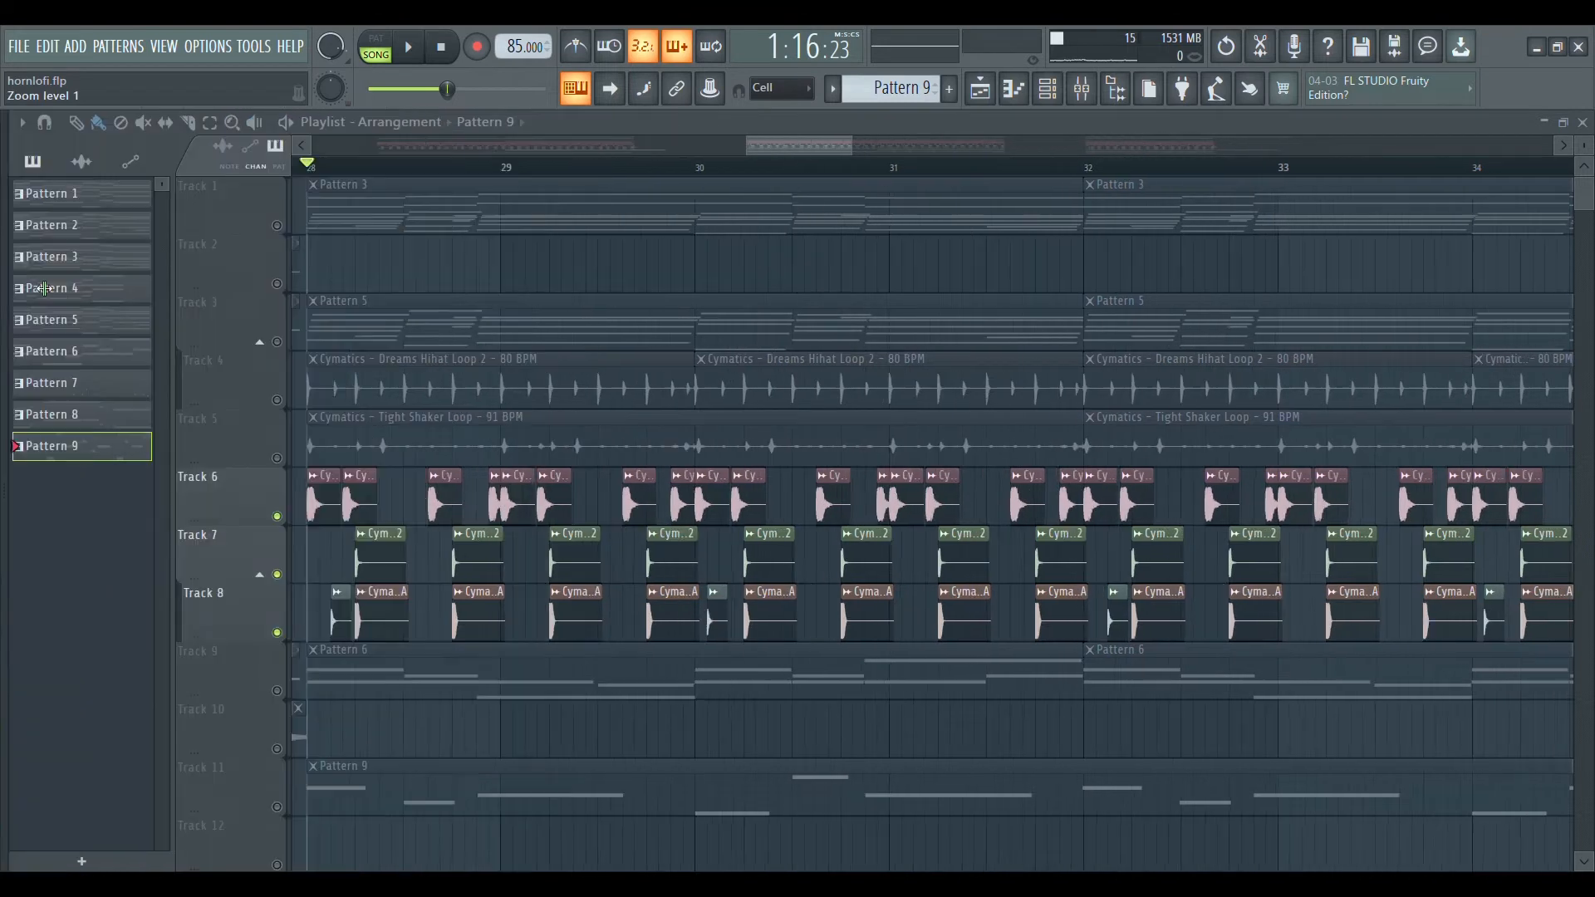
scroll(524, 196, "down", 2)
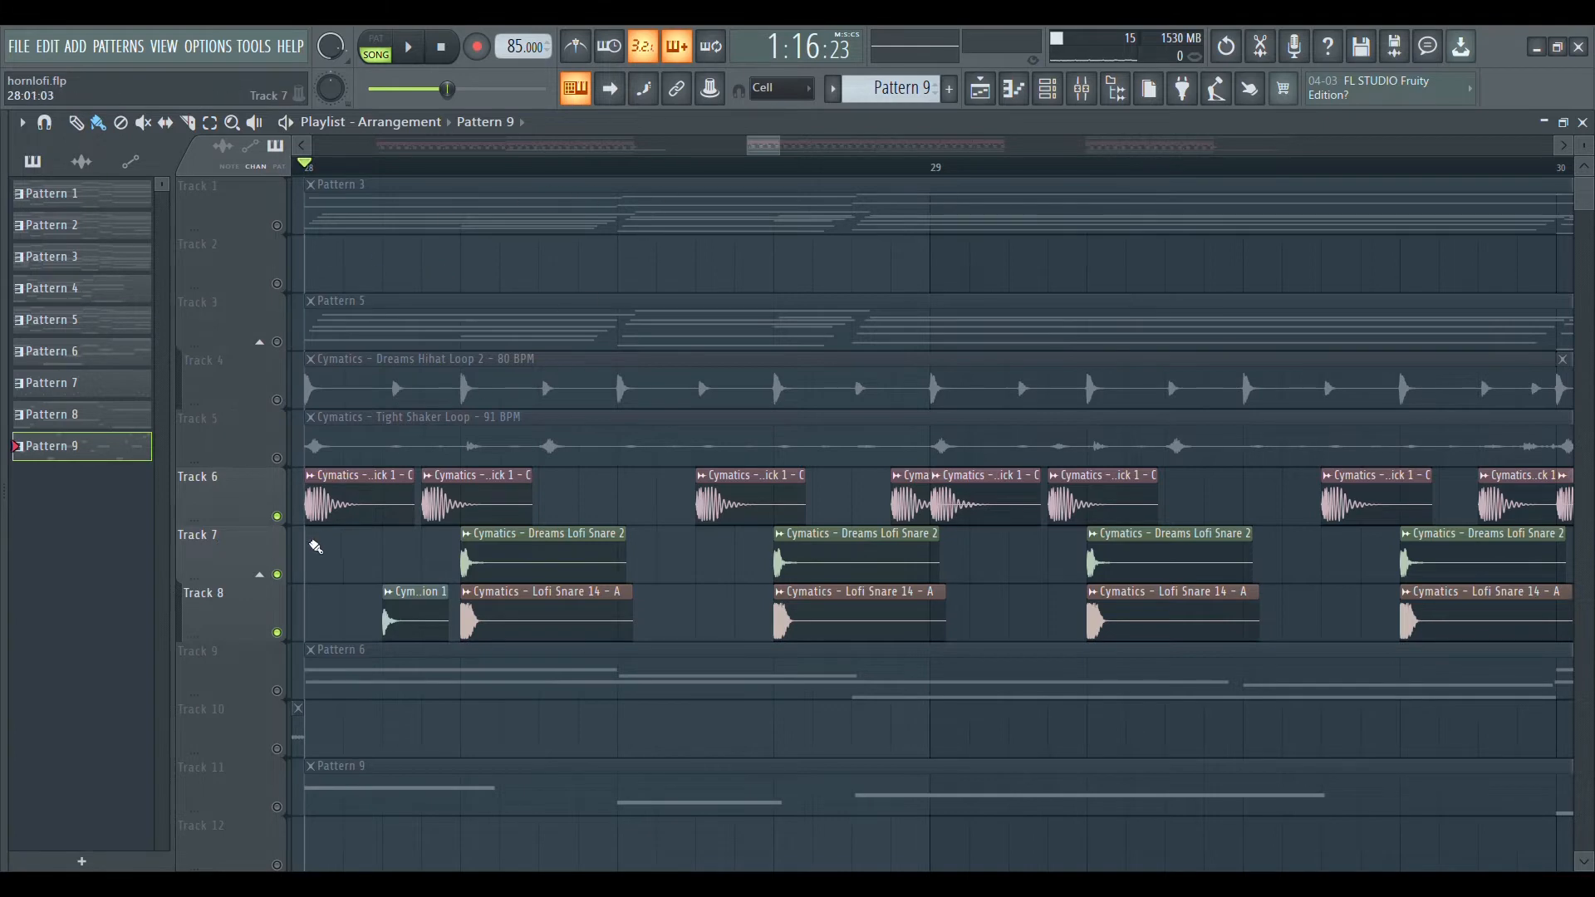
key("space")
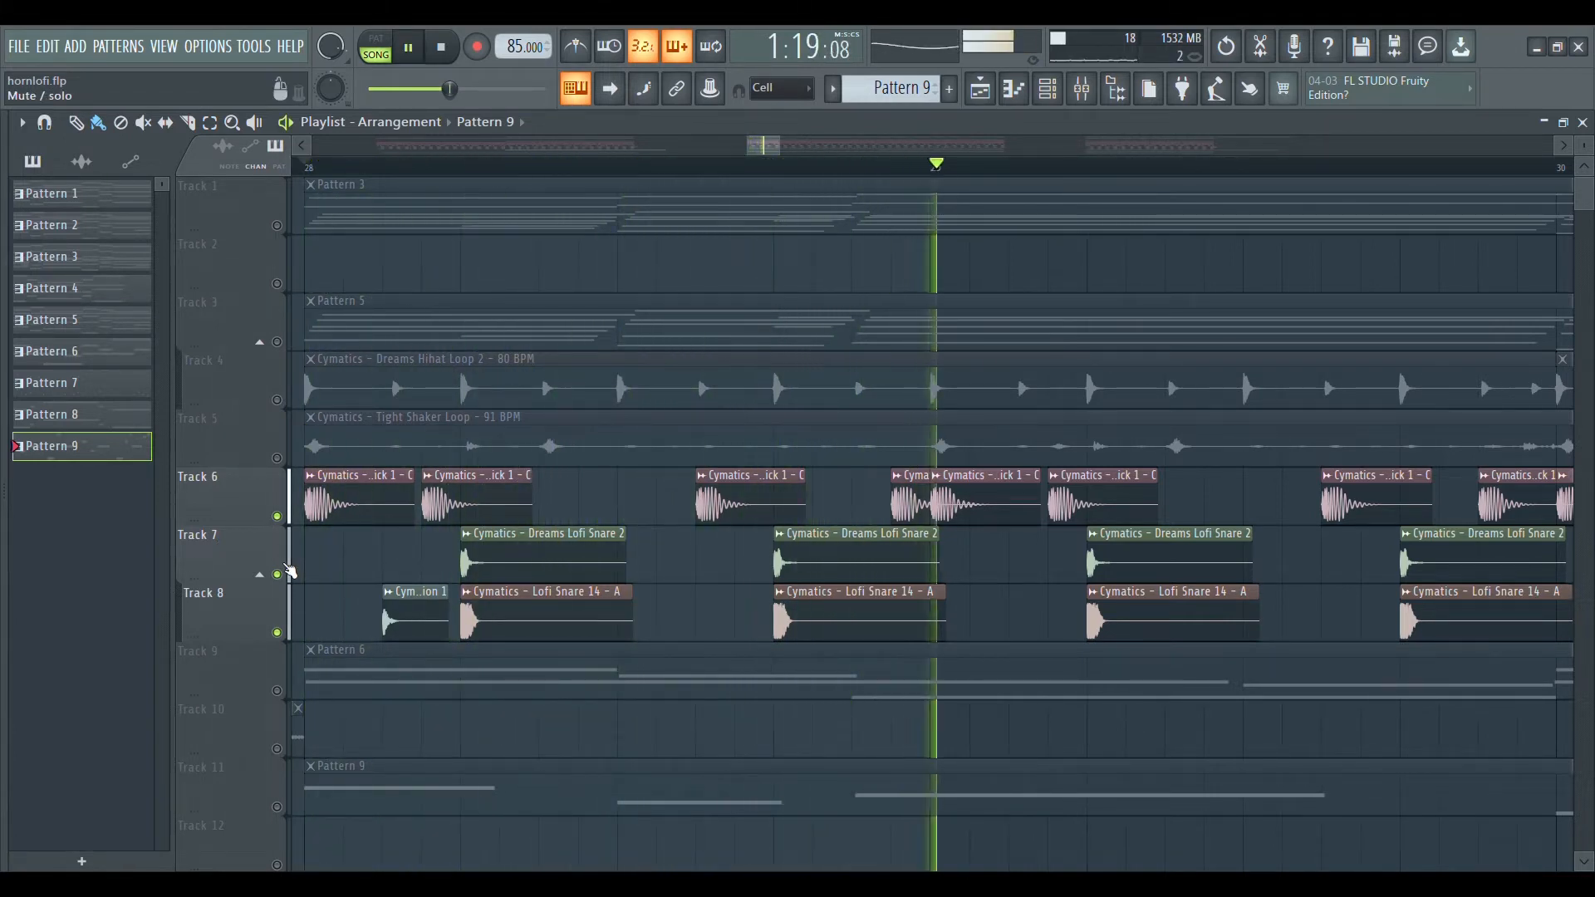
key("space")
Solo and play the Dreams Lofi Snare 2 clips on Track 7, and do the same for Track 8 with Lofi Snare 14.
right_click(279, 574)
key("space")
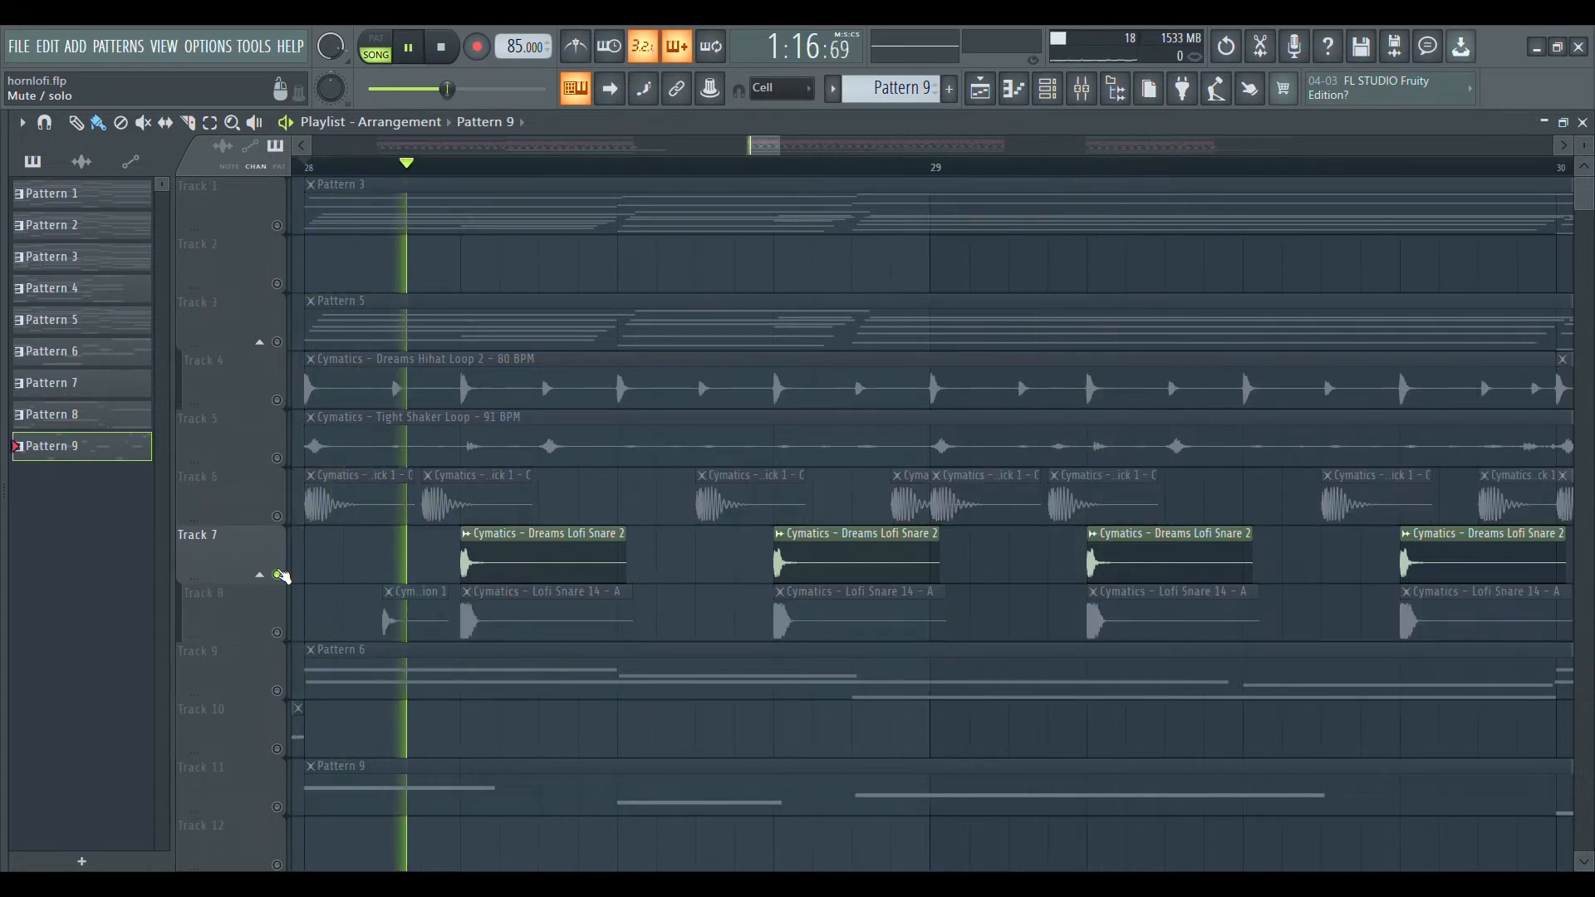
key("space")
right_click(277, 633)
key("space")
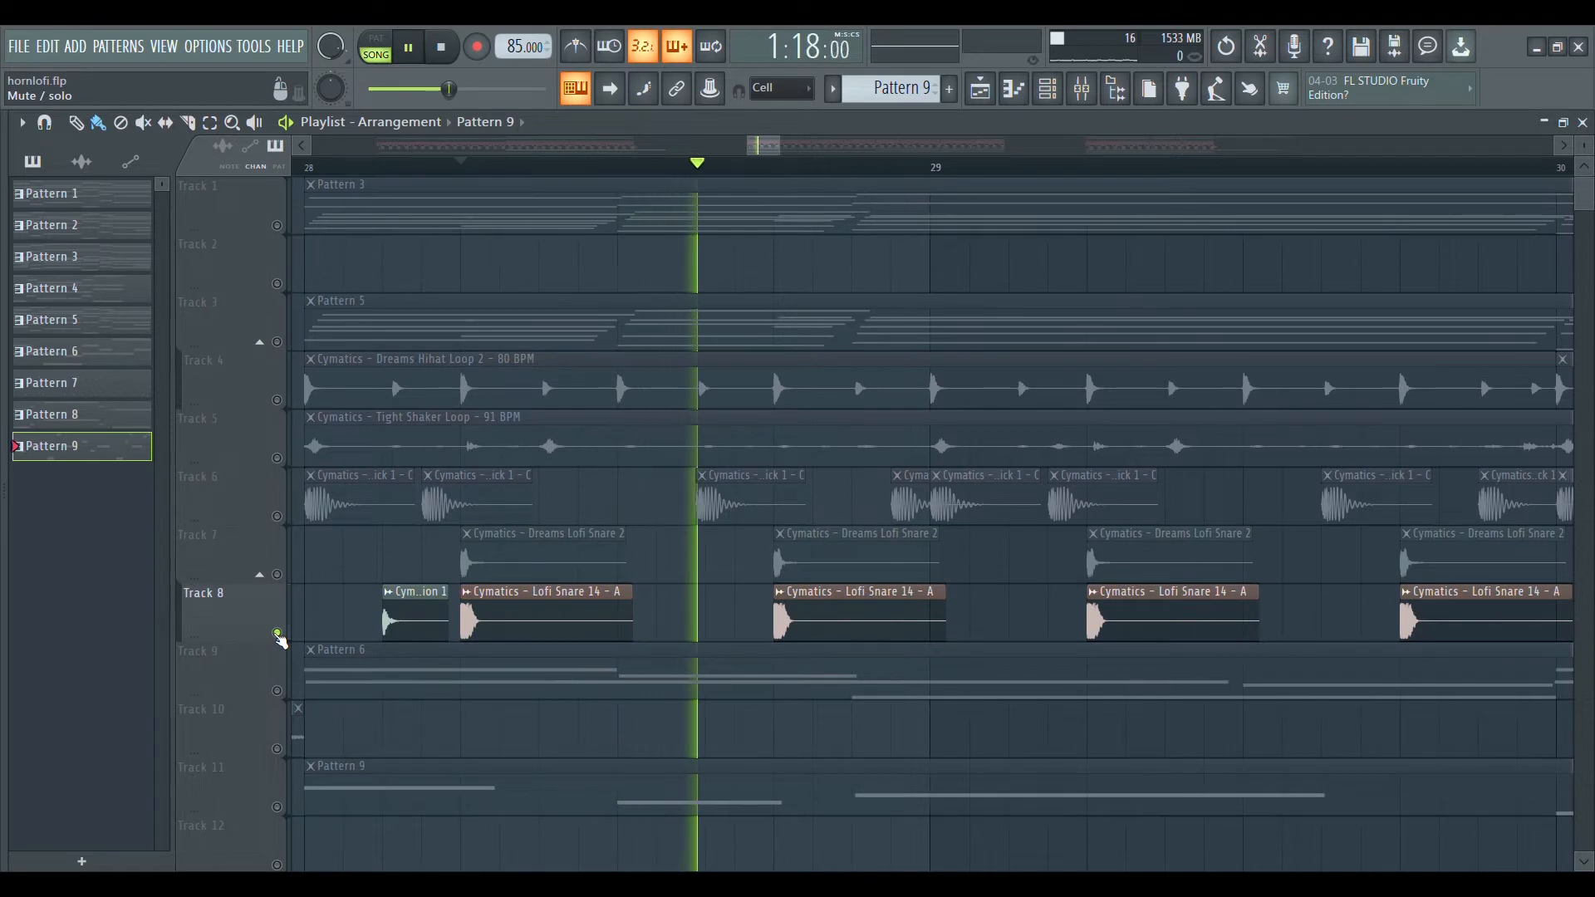
key("space")
Play Tracks 7 and 8 together and compare the opposite panning of the snares on mixer channels Insert 11 and Insert 12.
left_click(278, 574)
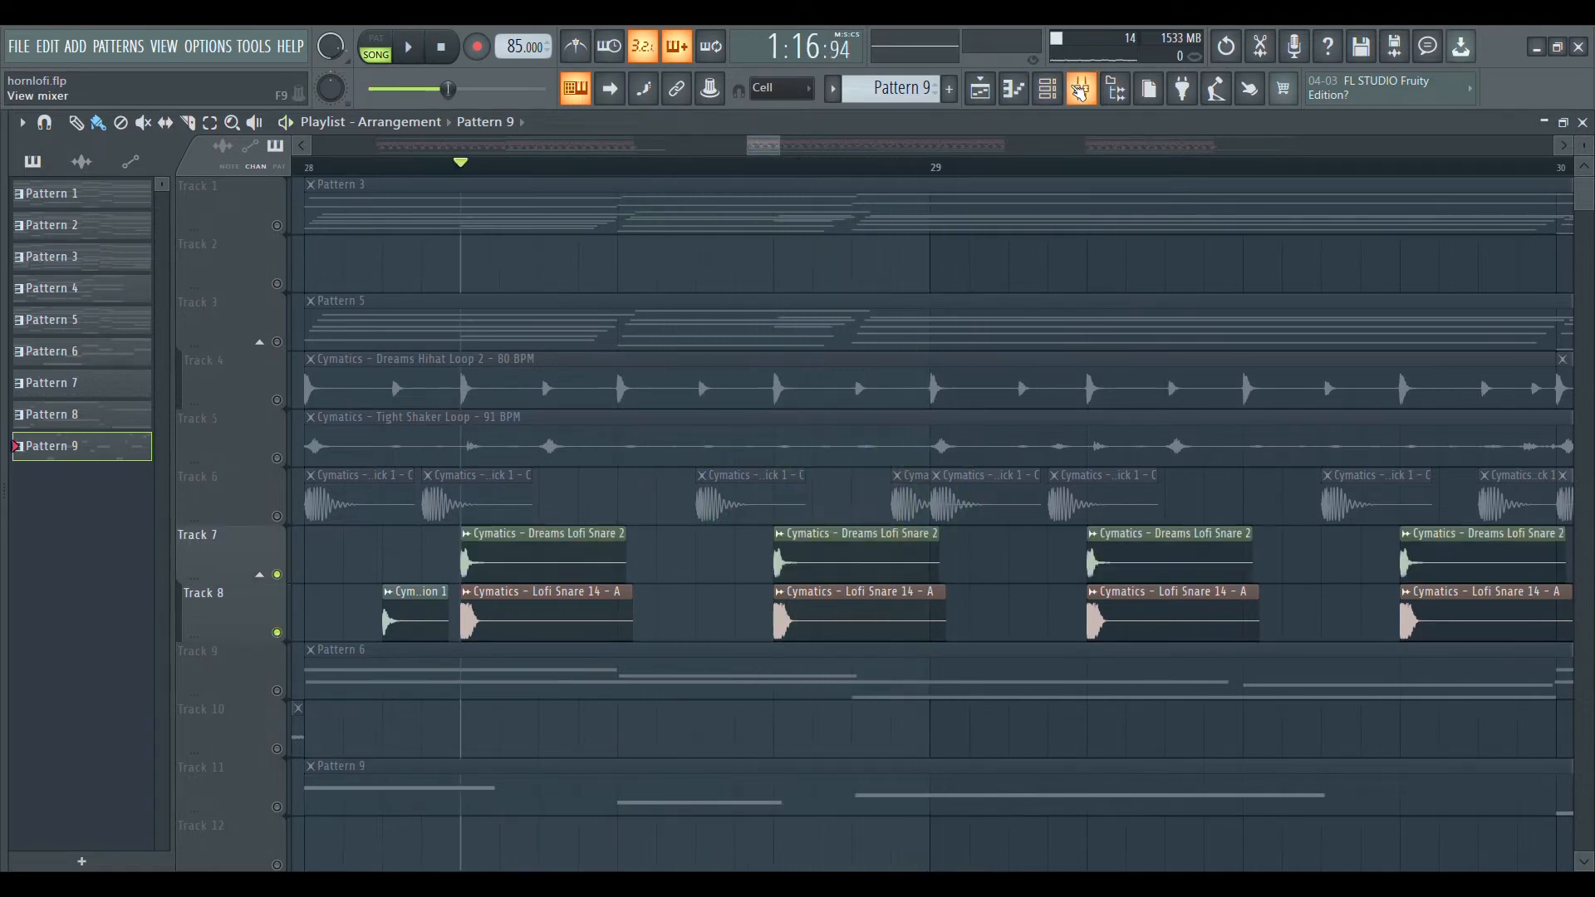
left_click(1082, 89)
key("space")
left_click(608, 164)
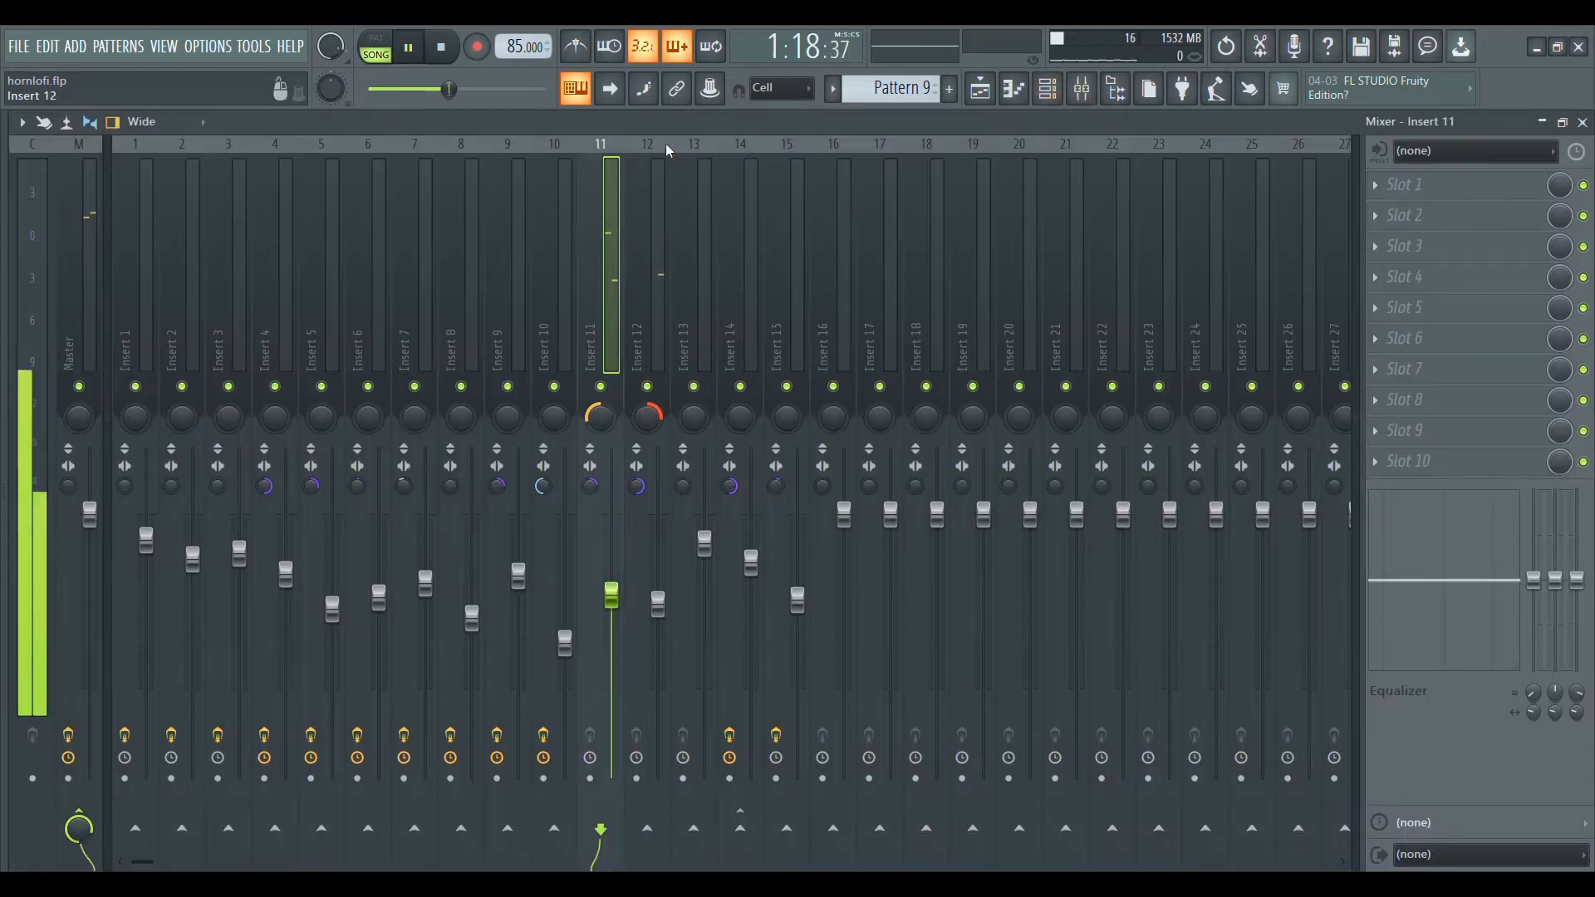
left_click(631, 413)
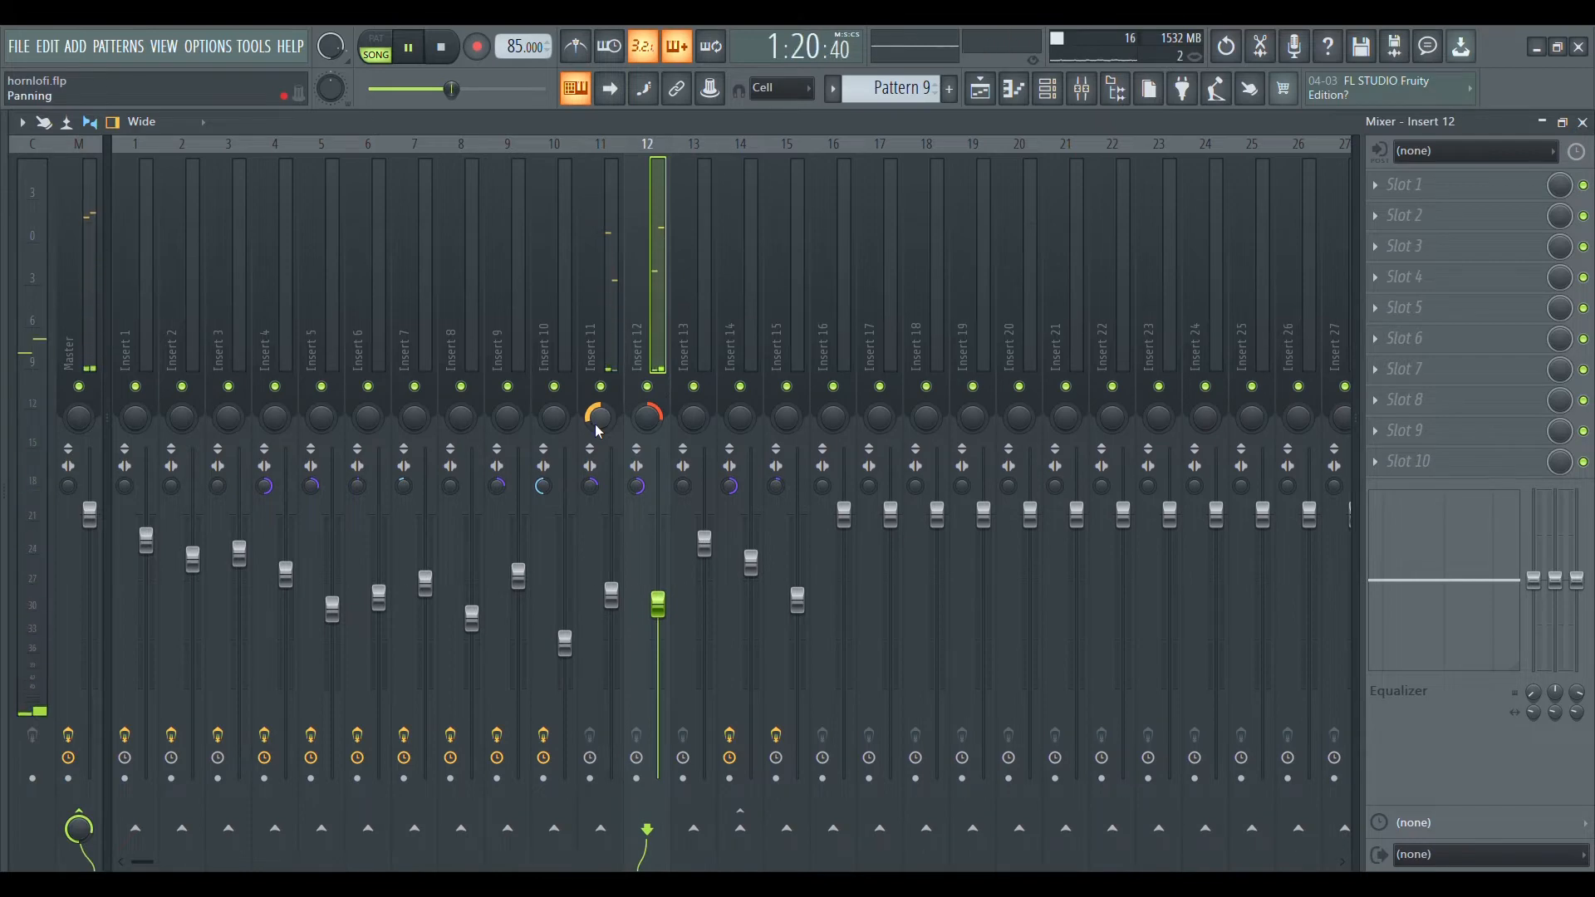
left_click(606, 166)
left_click(633, 344)
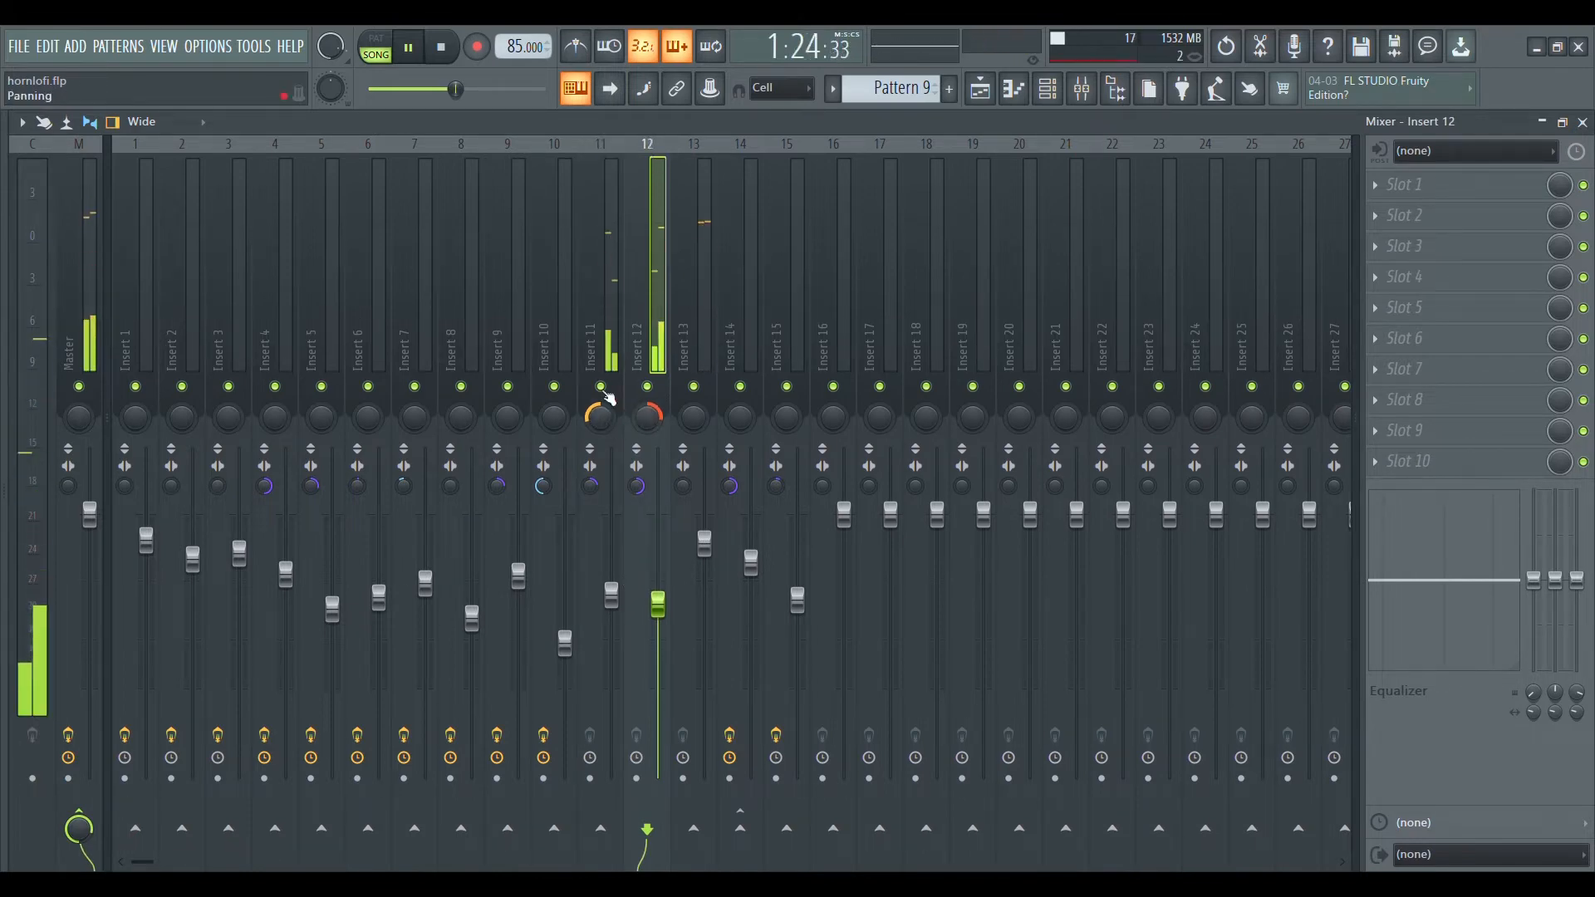
left_click(602, 152)
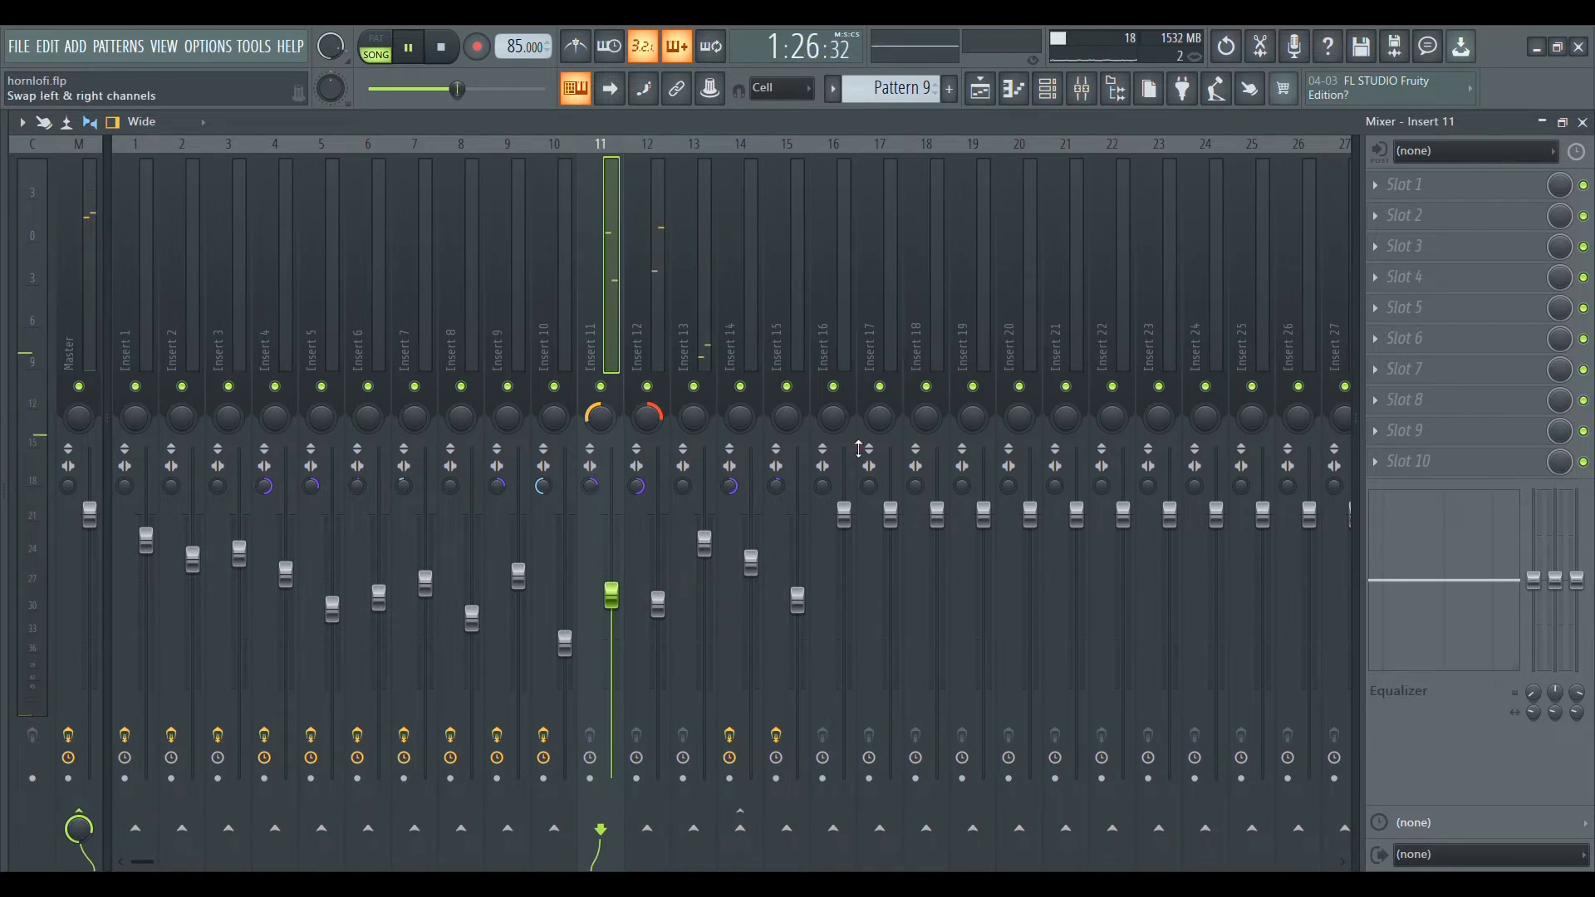
Return to the playlist and play the Dreams Hihat Loop 2 and Tight Shaker Loop clips on Tracks 4 and 5.
left_click(980, 88)
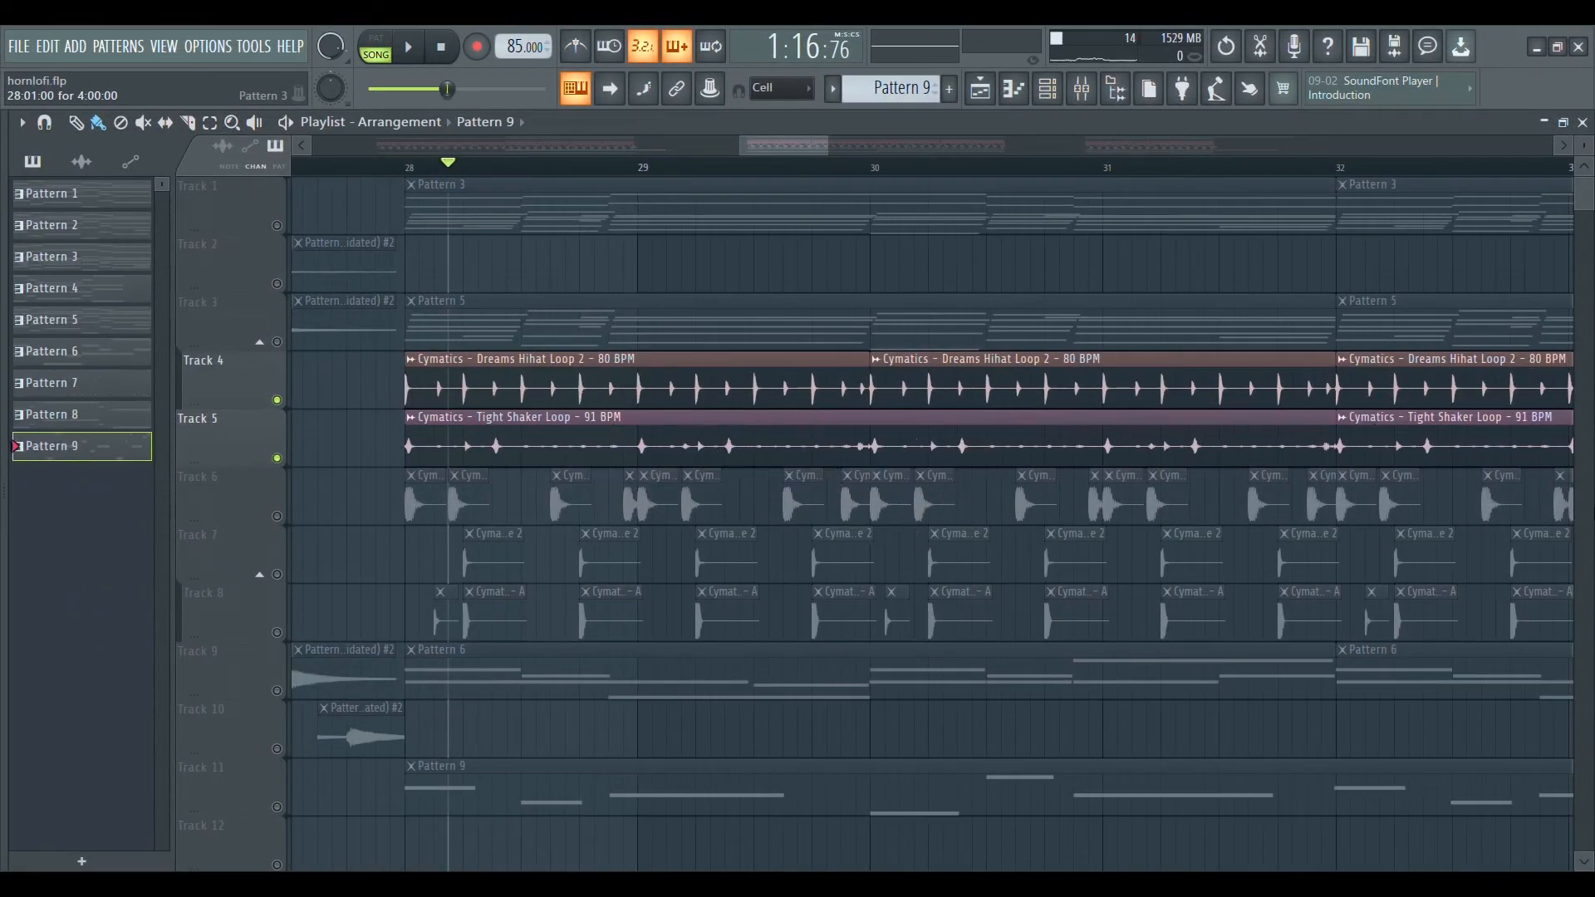
key("space")
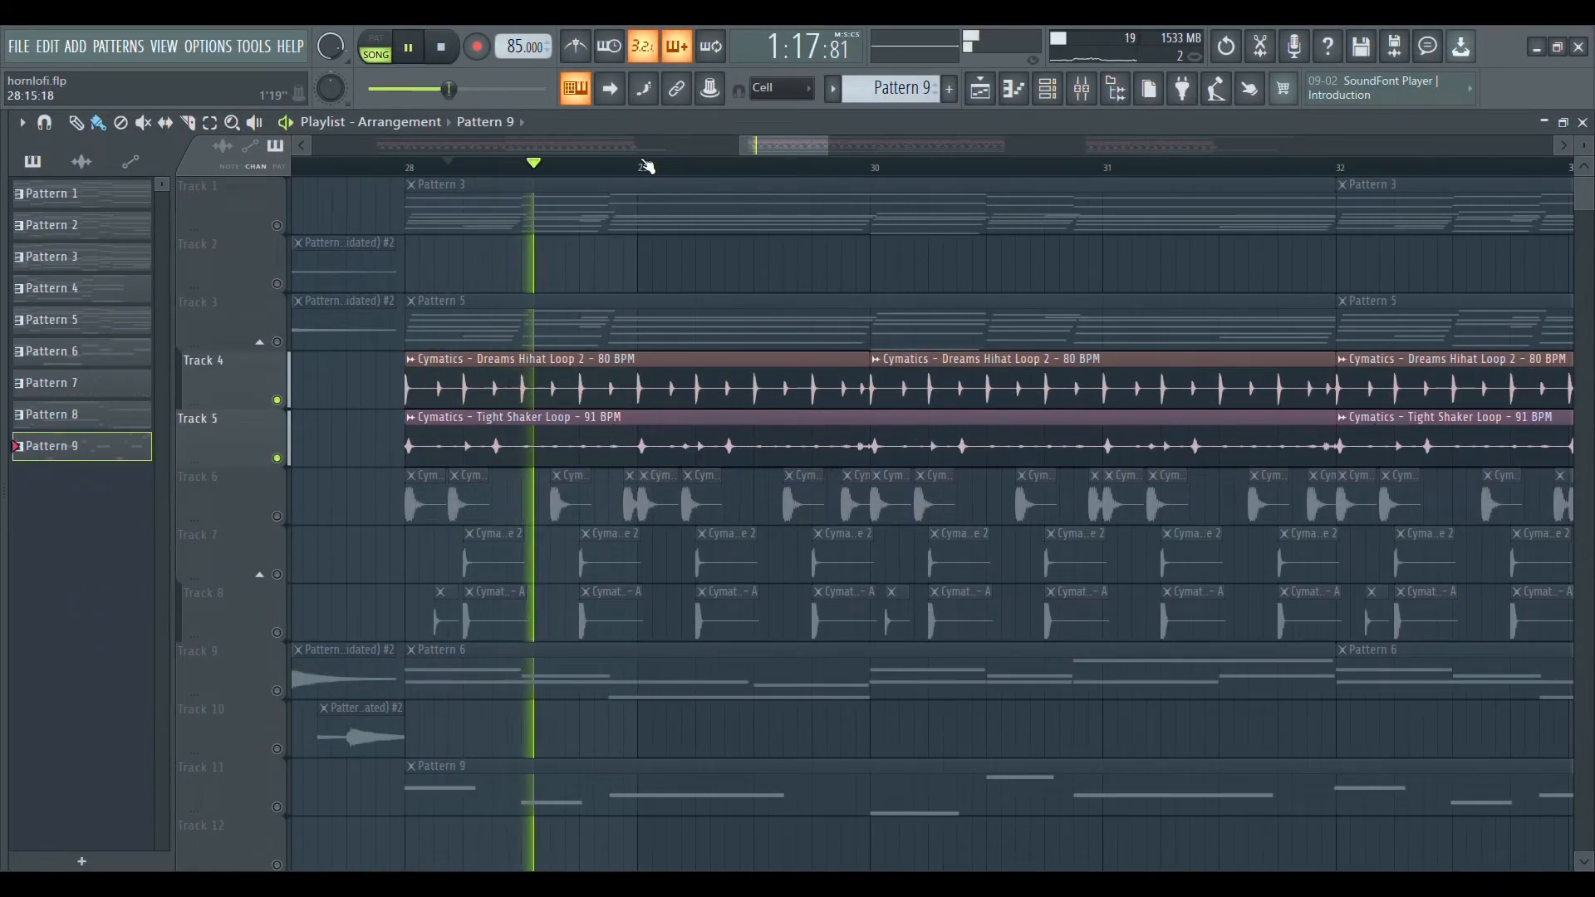
scroll(775, 162, "down", 2)
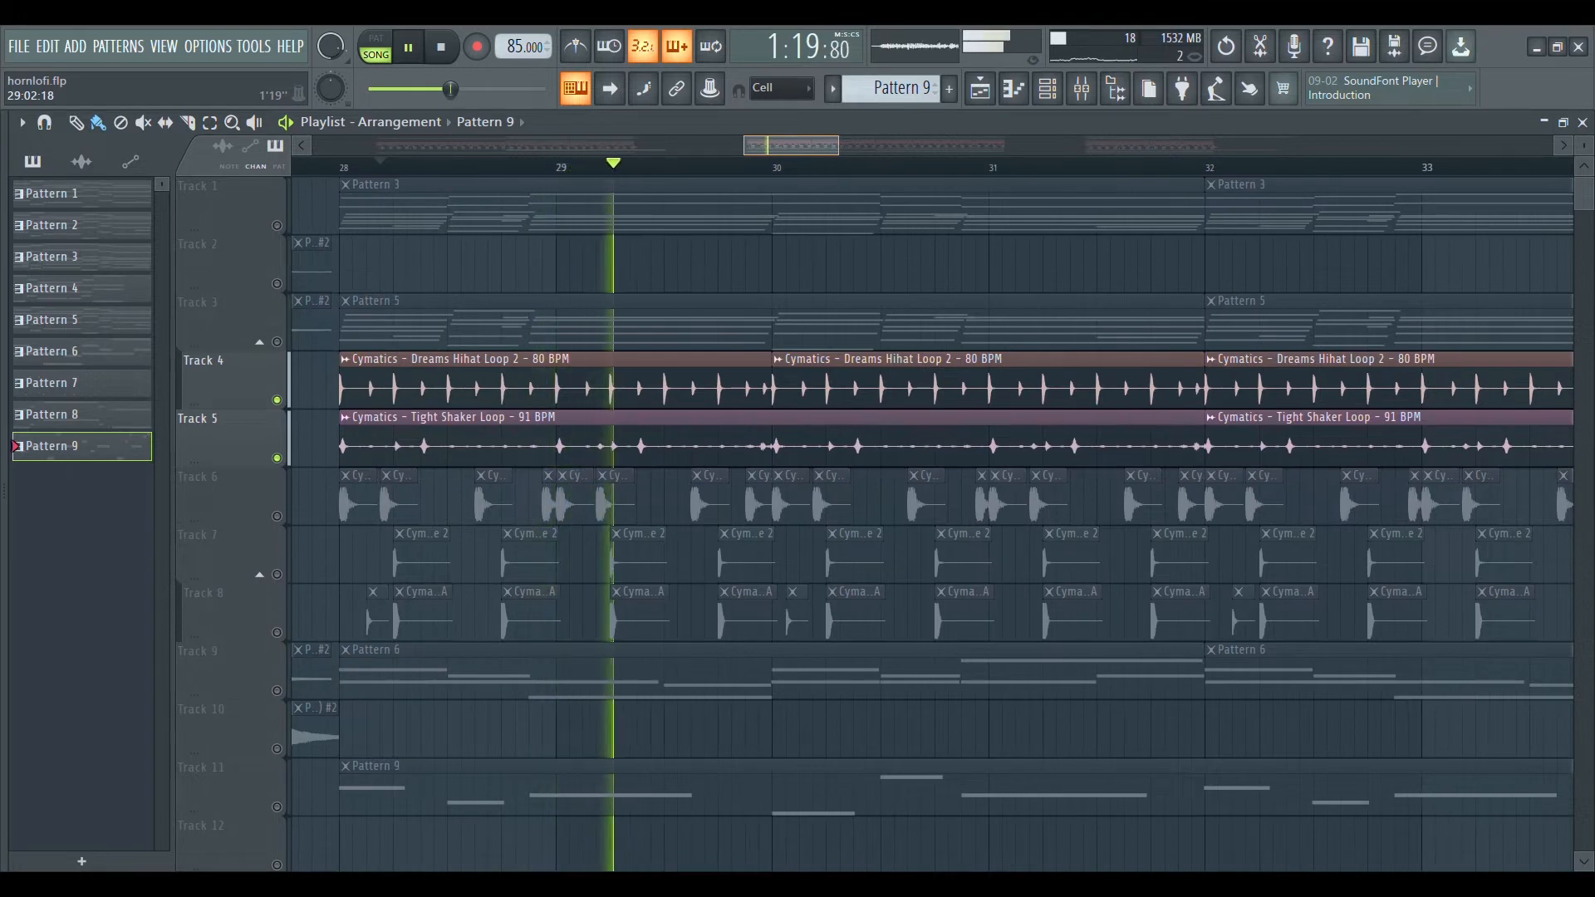
key("space")
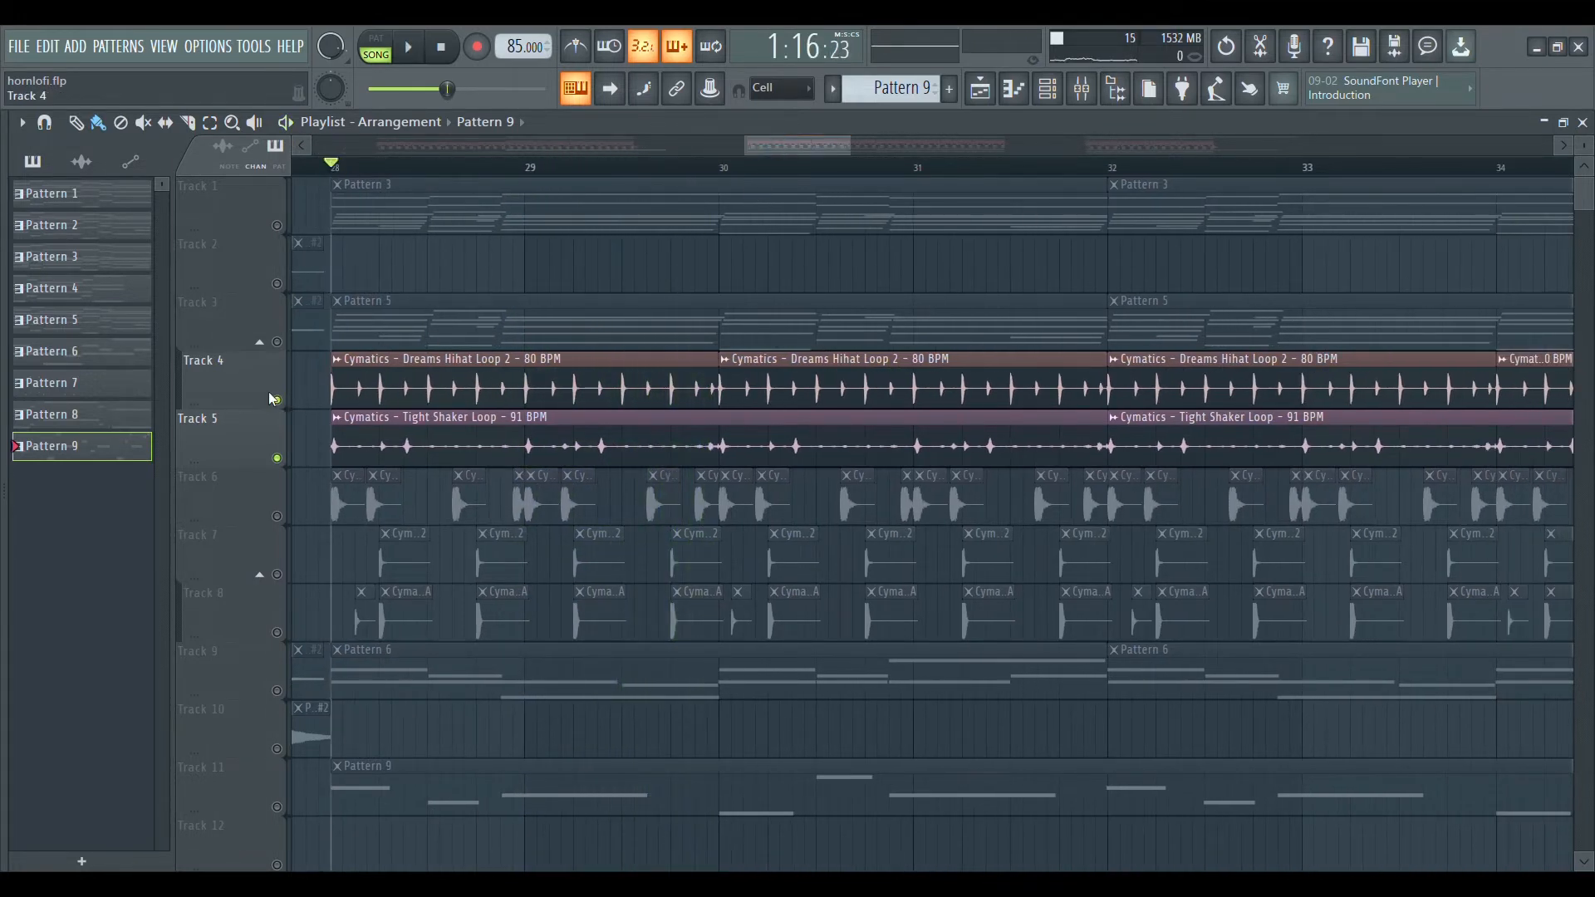
Listen to the hihat loop on Track 4 and the shaker loop on Track 5 soloed in turn, and reactivate both tracks.
right_click(277, 399)
key("space")
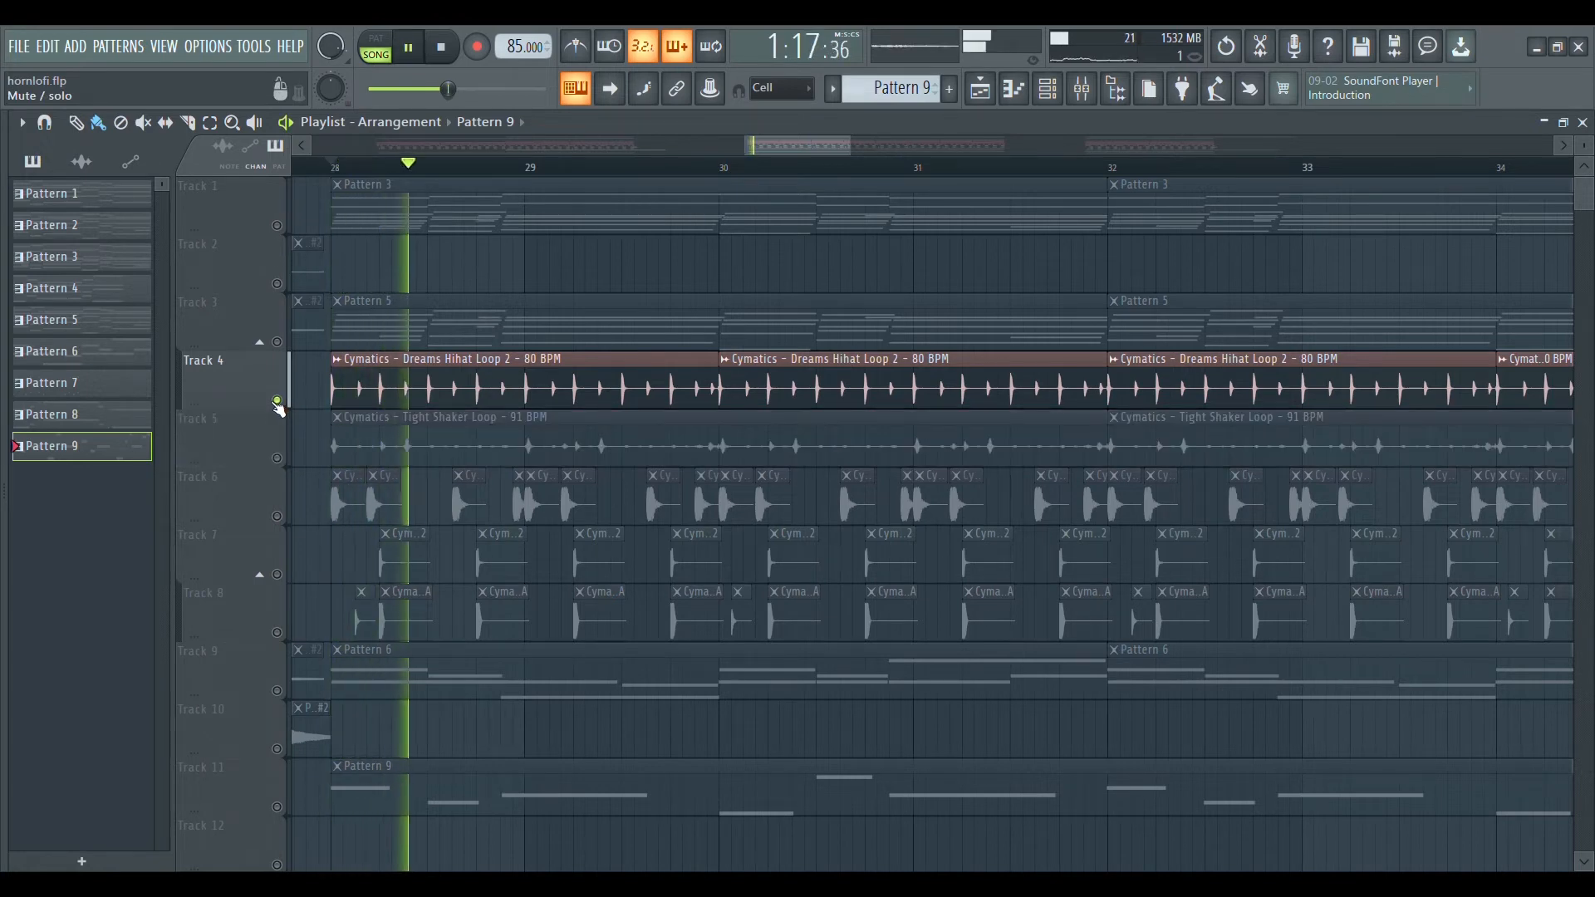
right_click(277, 459)
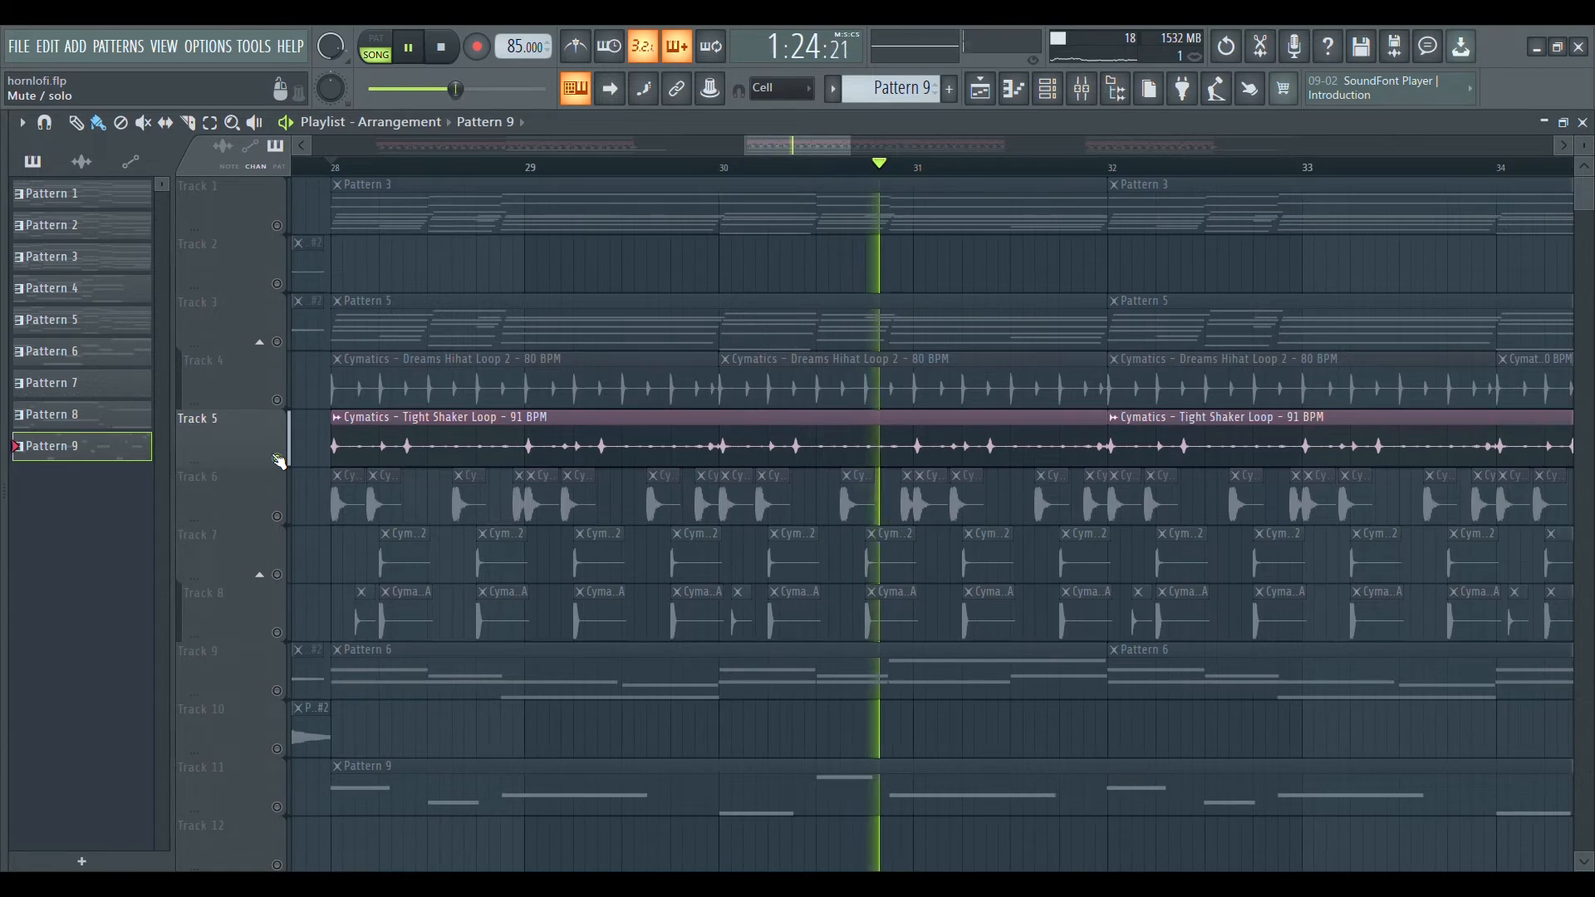
key("space")
right_click(277, 458)
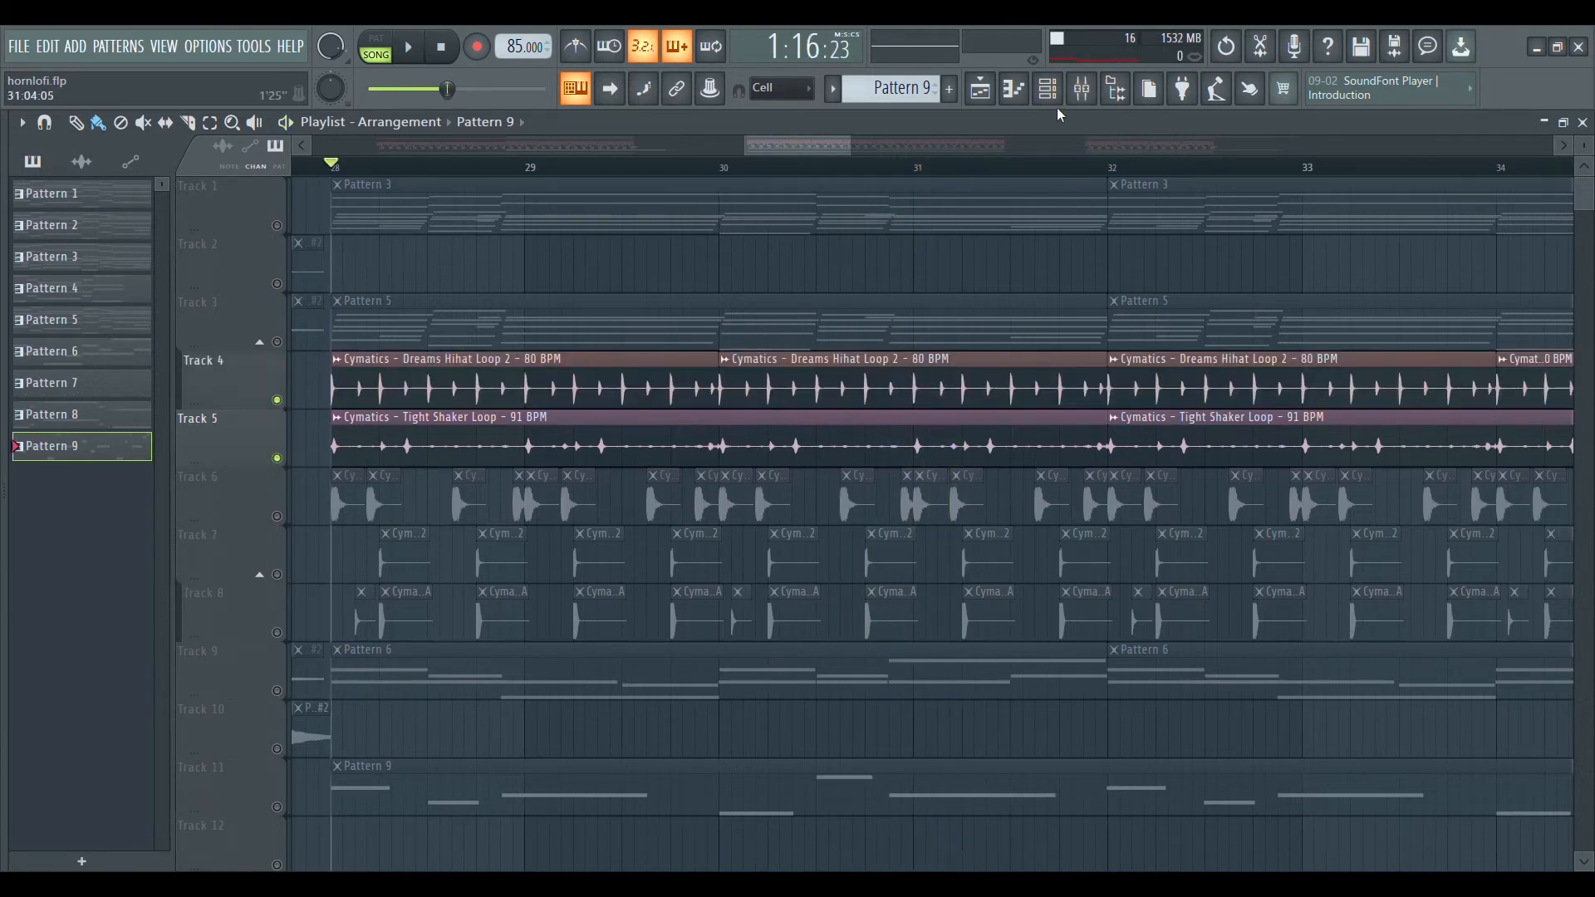
Play the loops with the mixer open and review Fruity parametric EQ 2 on Insert 2 and Insert 3.
left_click(1081, 91)
key("space")
left_click(190, 161)
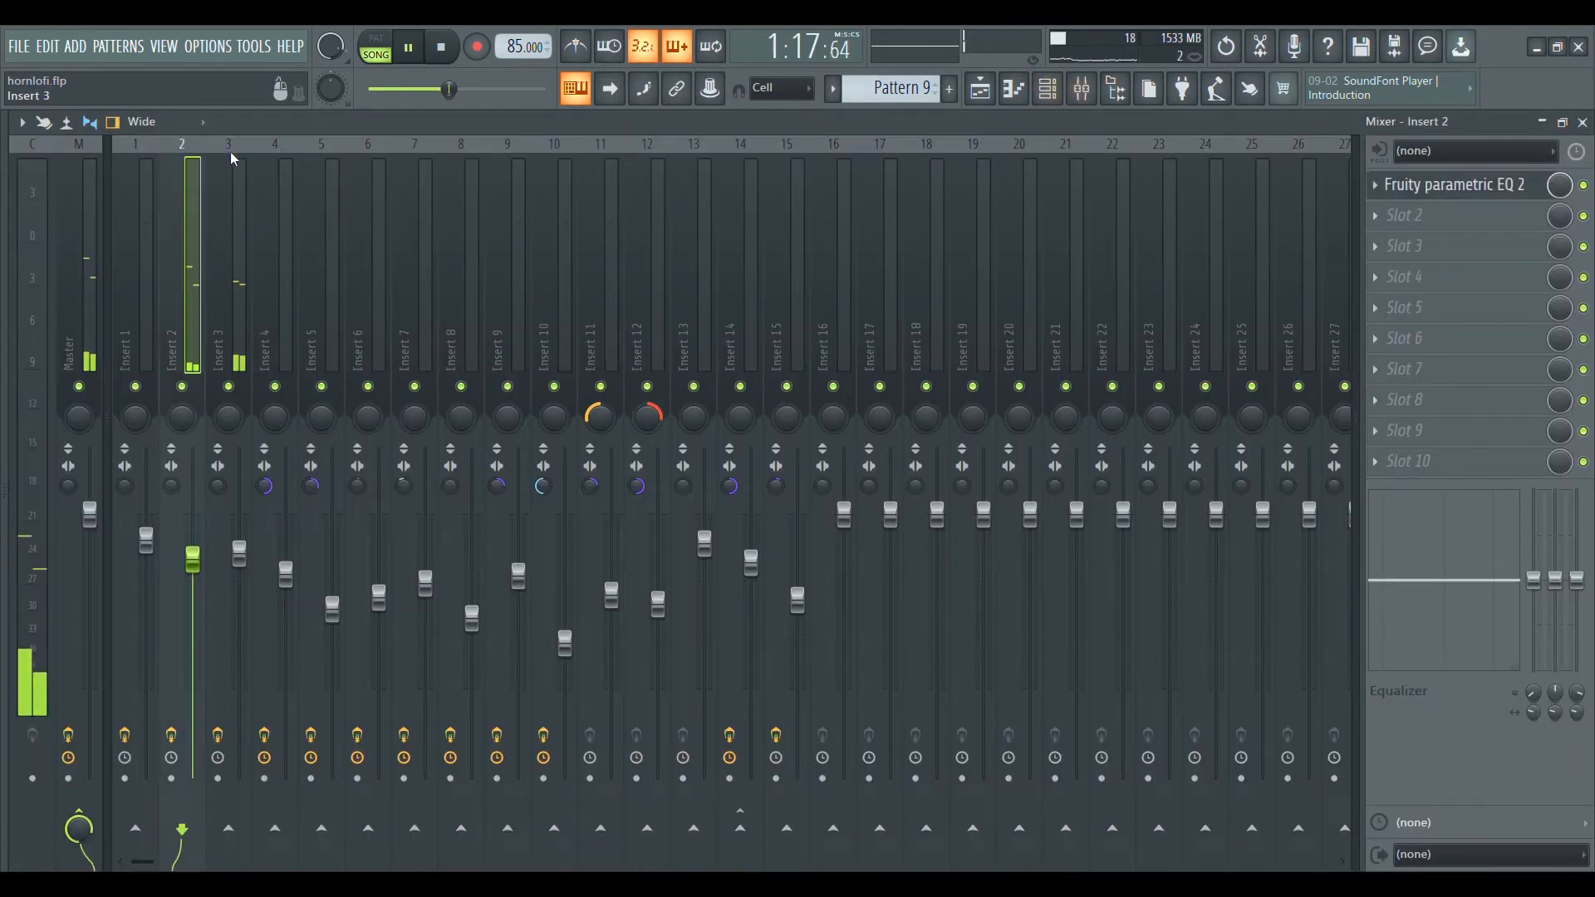
left_click(1456, 185)
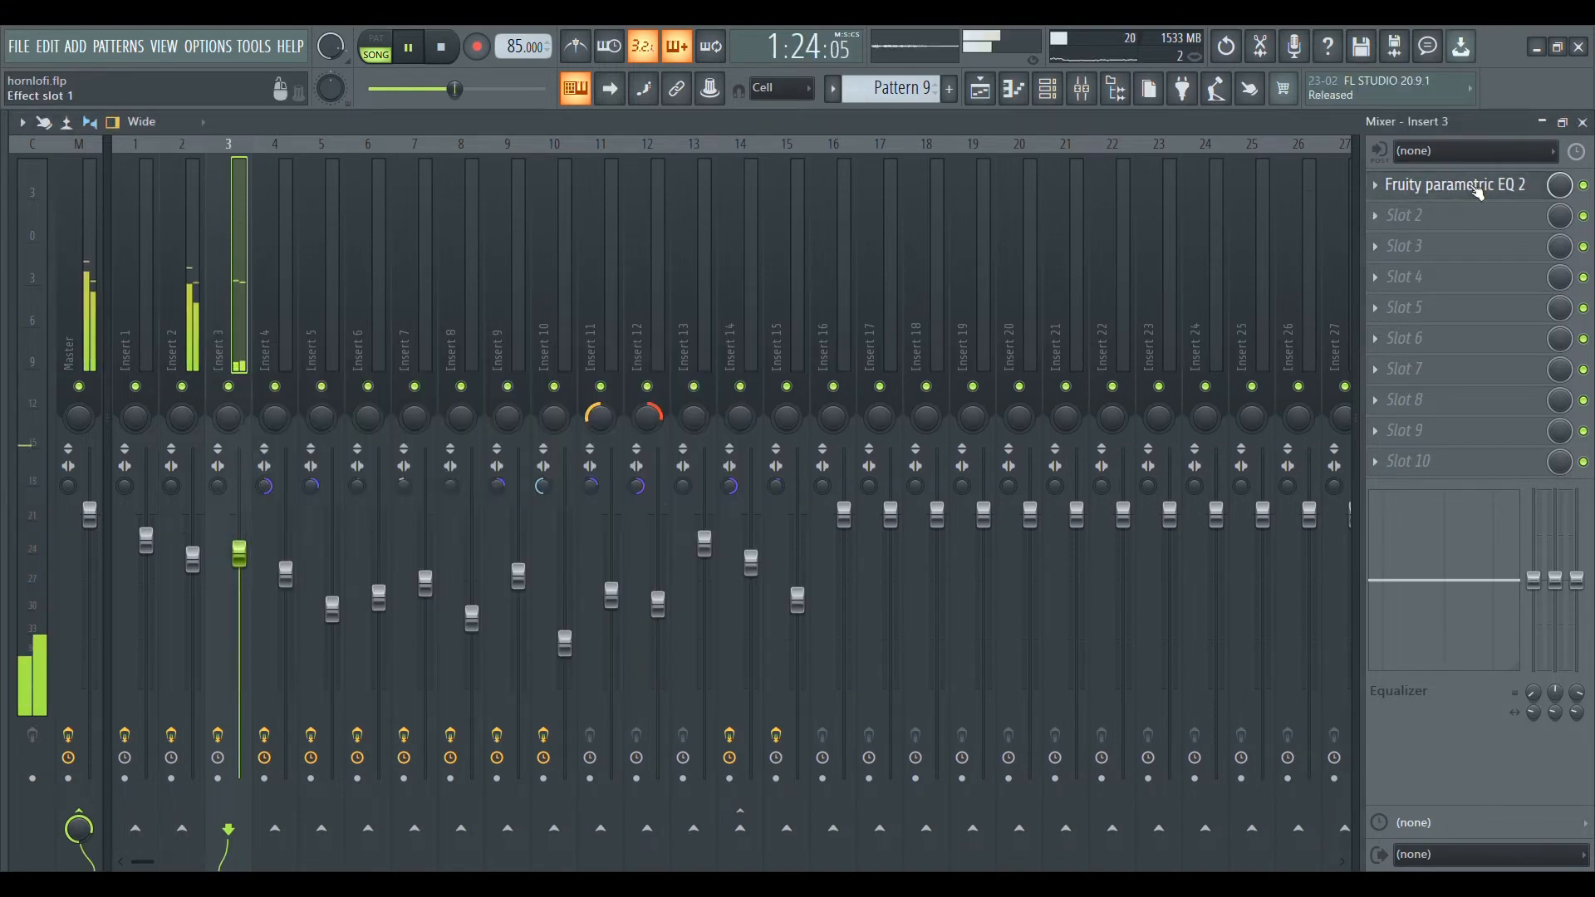
left_click(1456, 184)
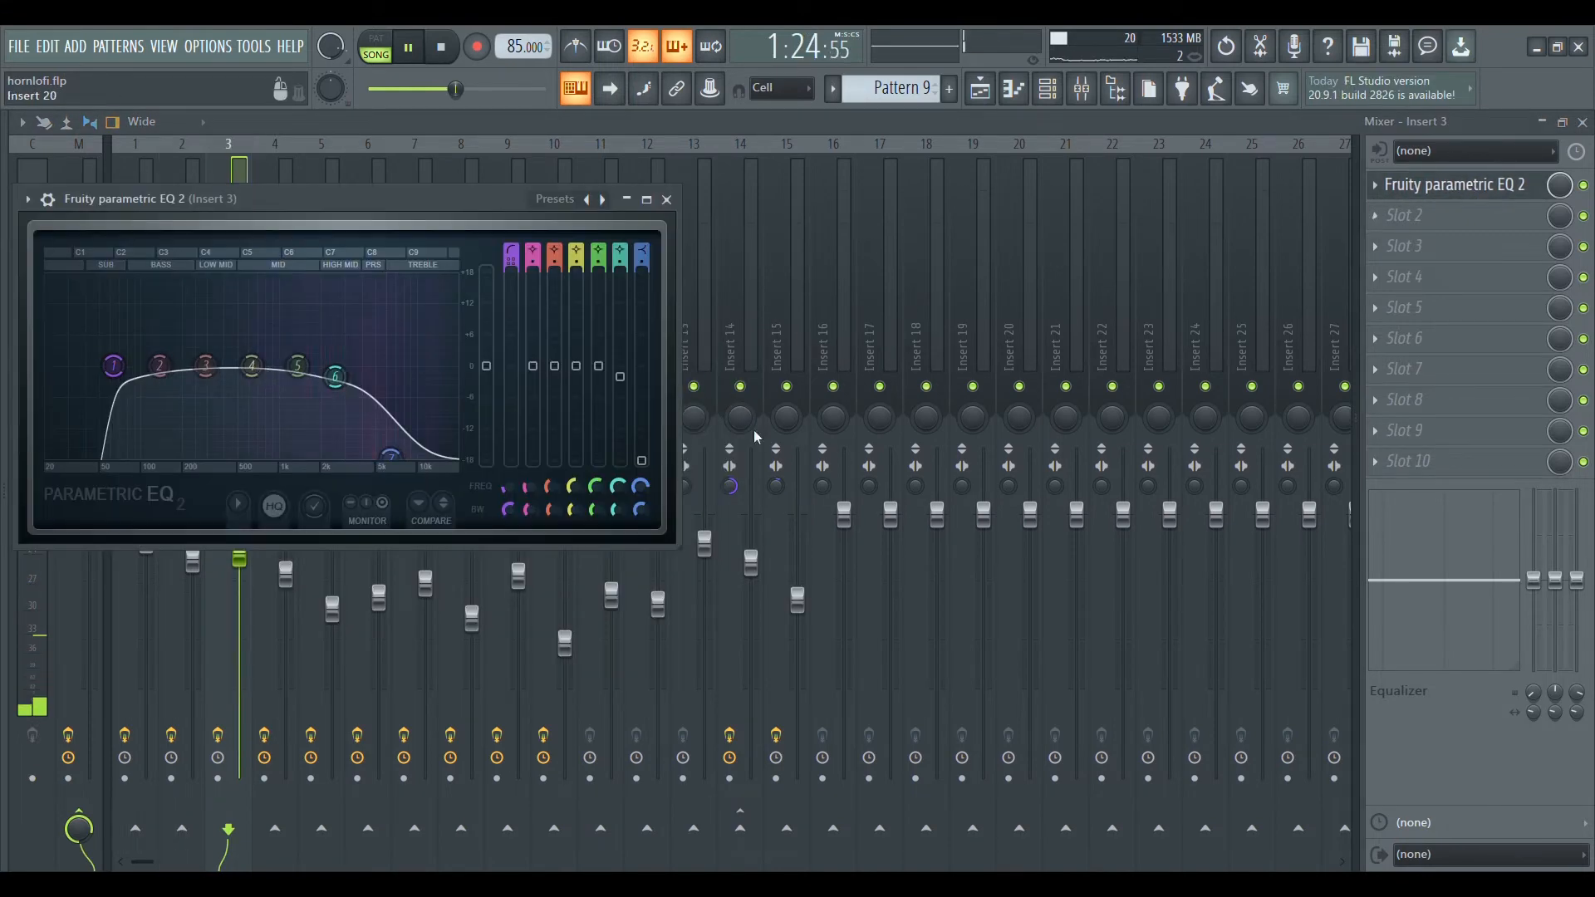
Adjust the cutoff frequencies of bands 1 and 7 in Fruity parametric EQ 2 on Insert 3.
left_click_drag(388, 461, 361, 457)
left_click_drag(113, 366, 173, 366)
left_click_drag(361, 457, 374, 457)
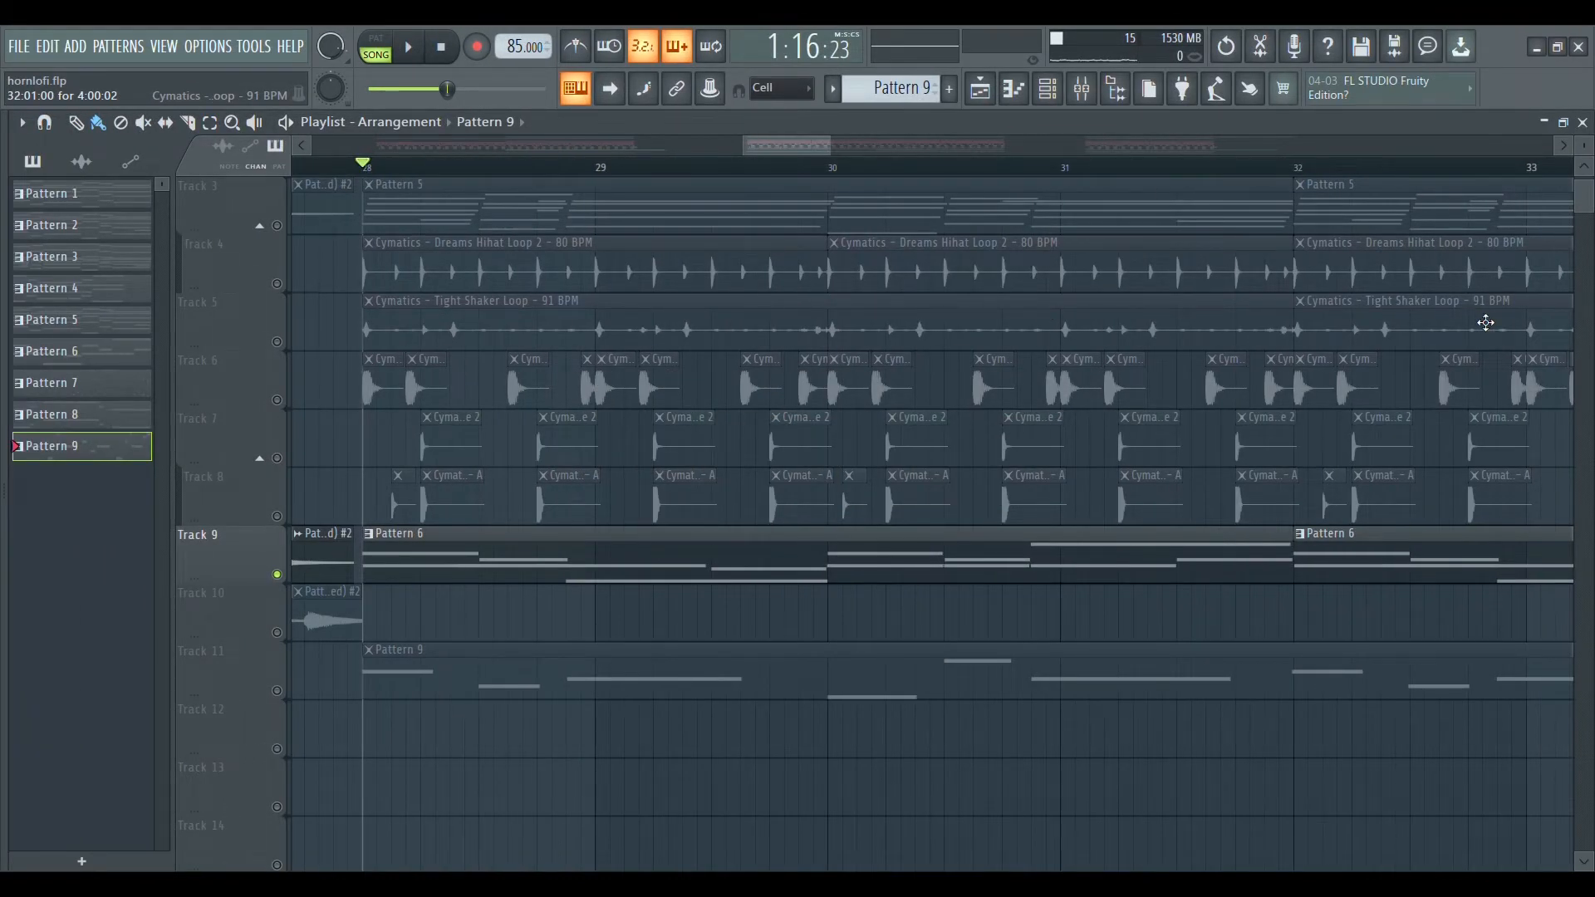
Play Pattern 6 on Track 9 and examine its FLEX #2 notes in the piano roll.
left_click_drag(828, 145, 860, 145)
key("space")
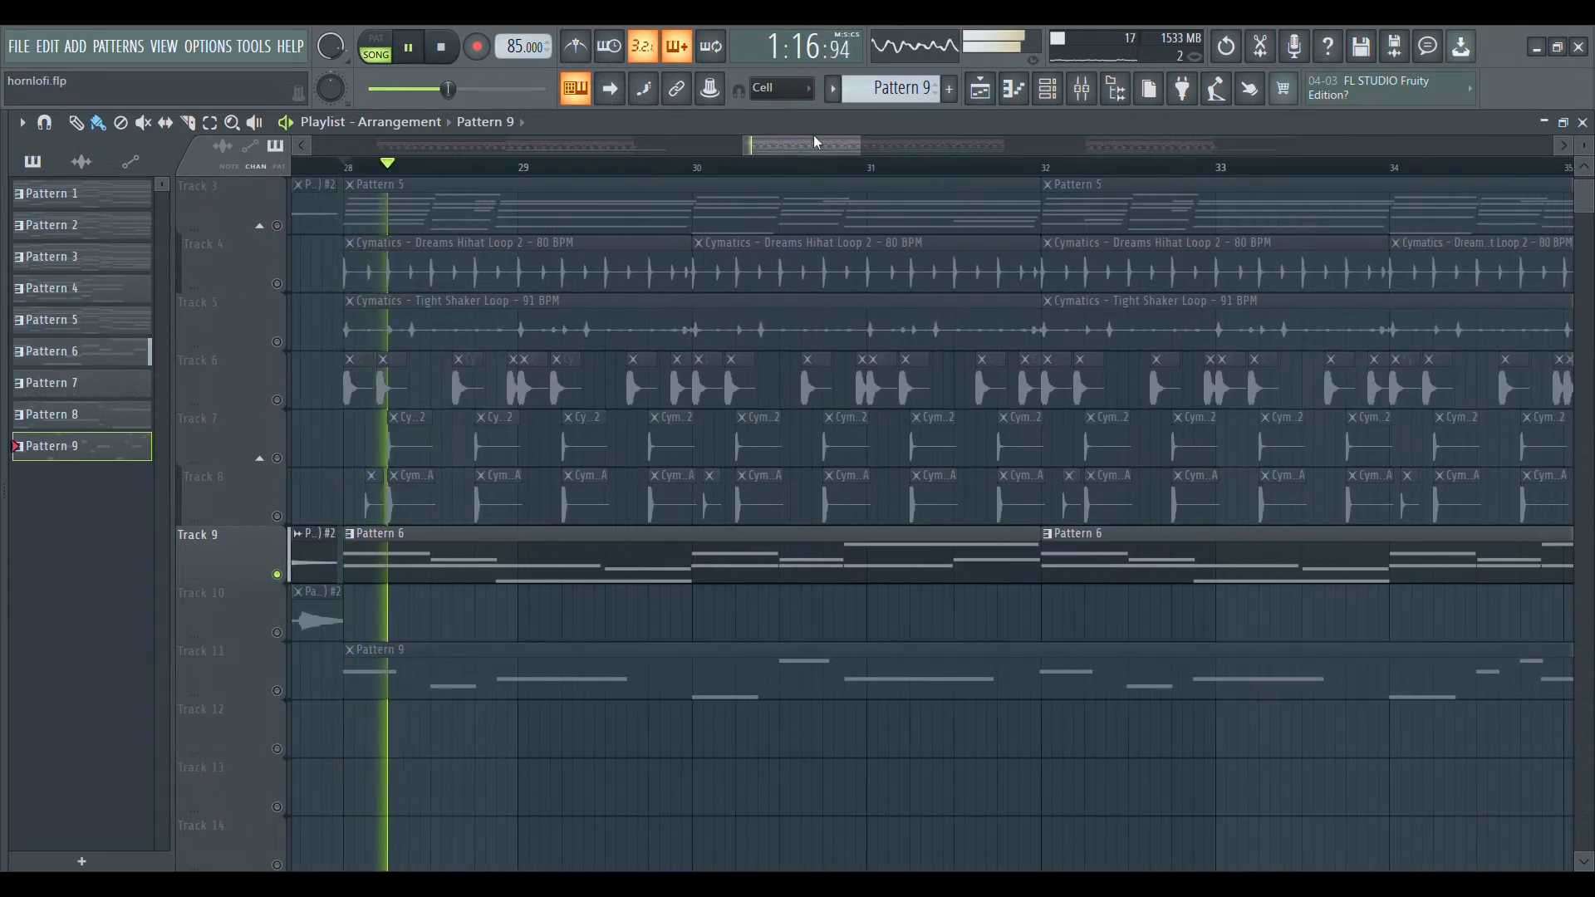
left_click(1017, 98)
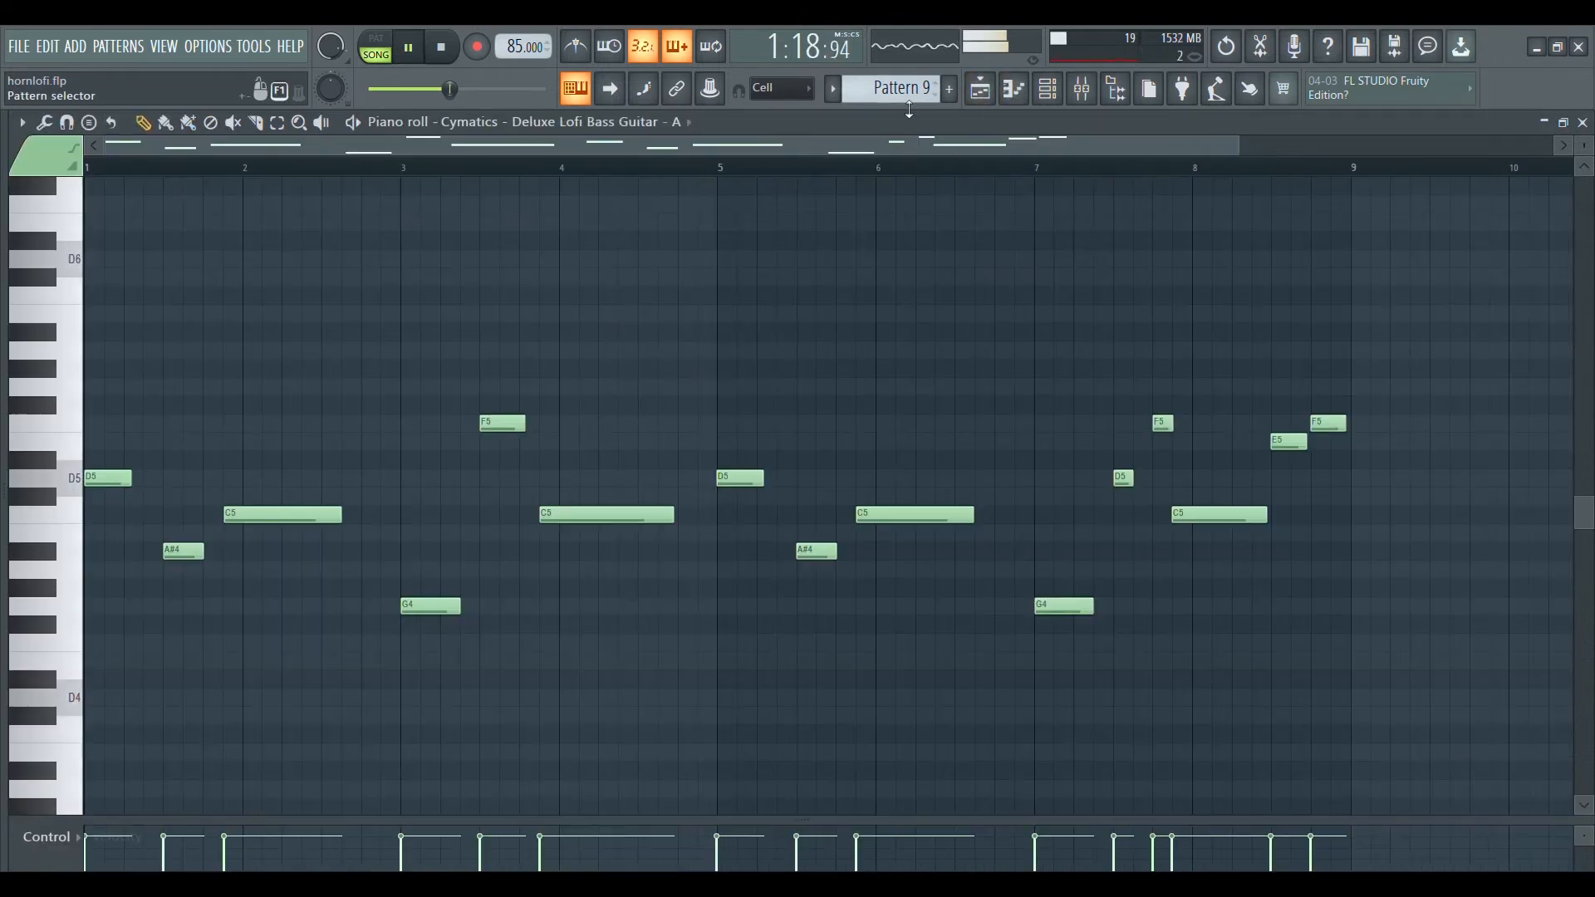
scroll(909, 106, "up", 3)
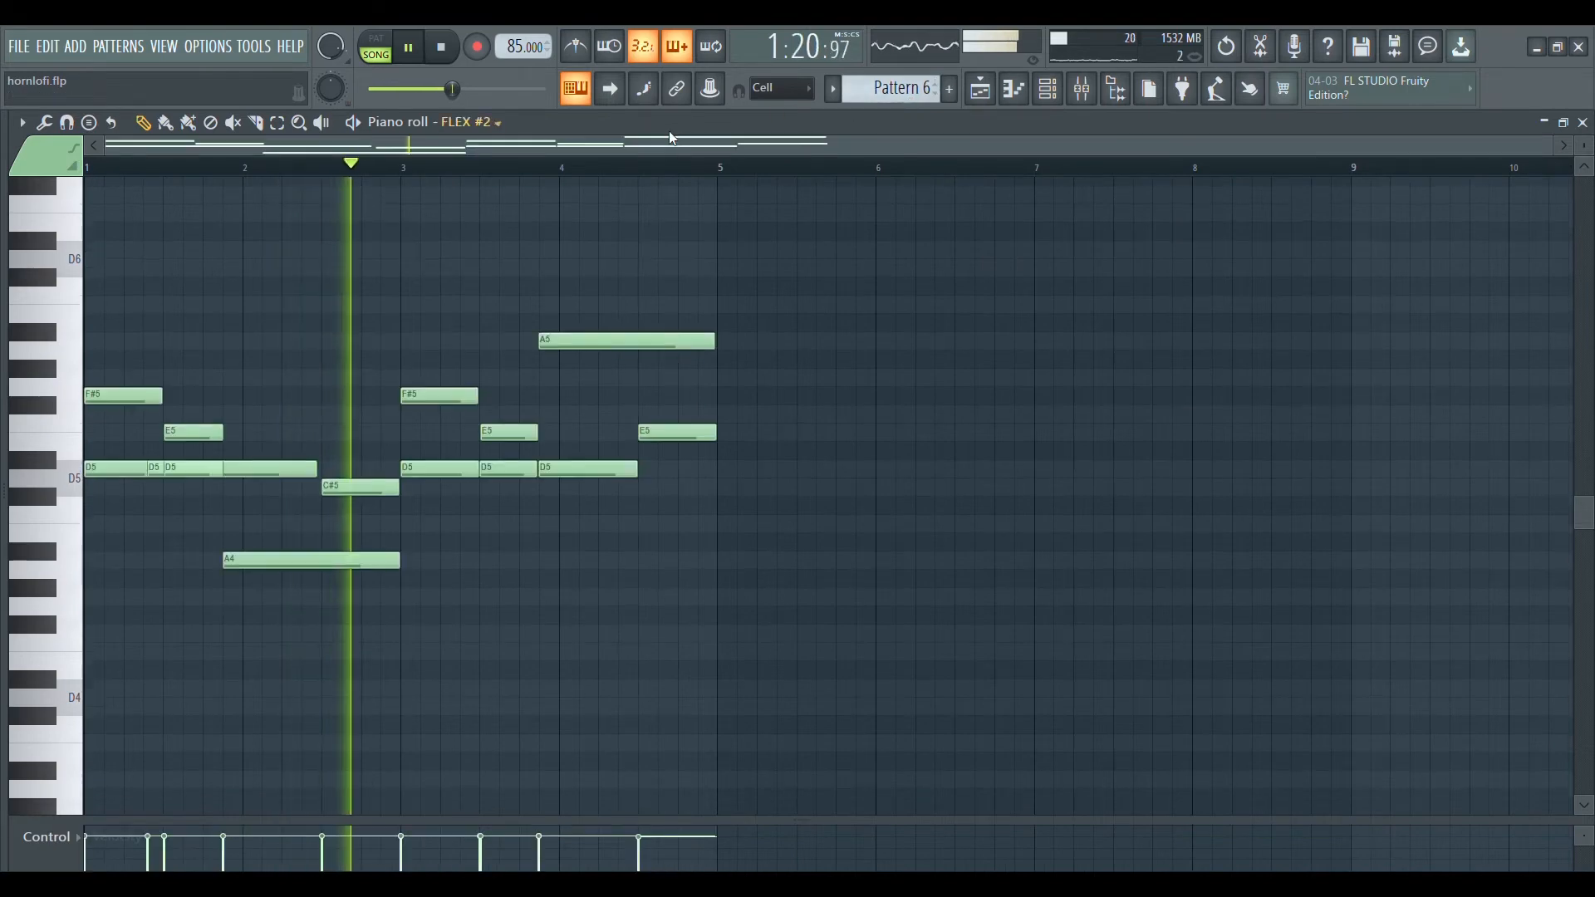
scroll(665, 171, "up", 3)
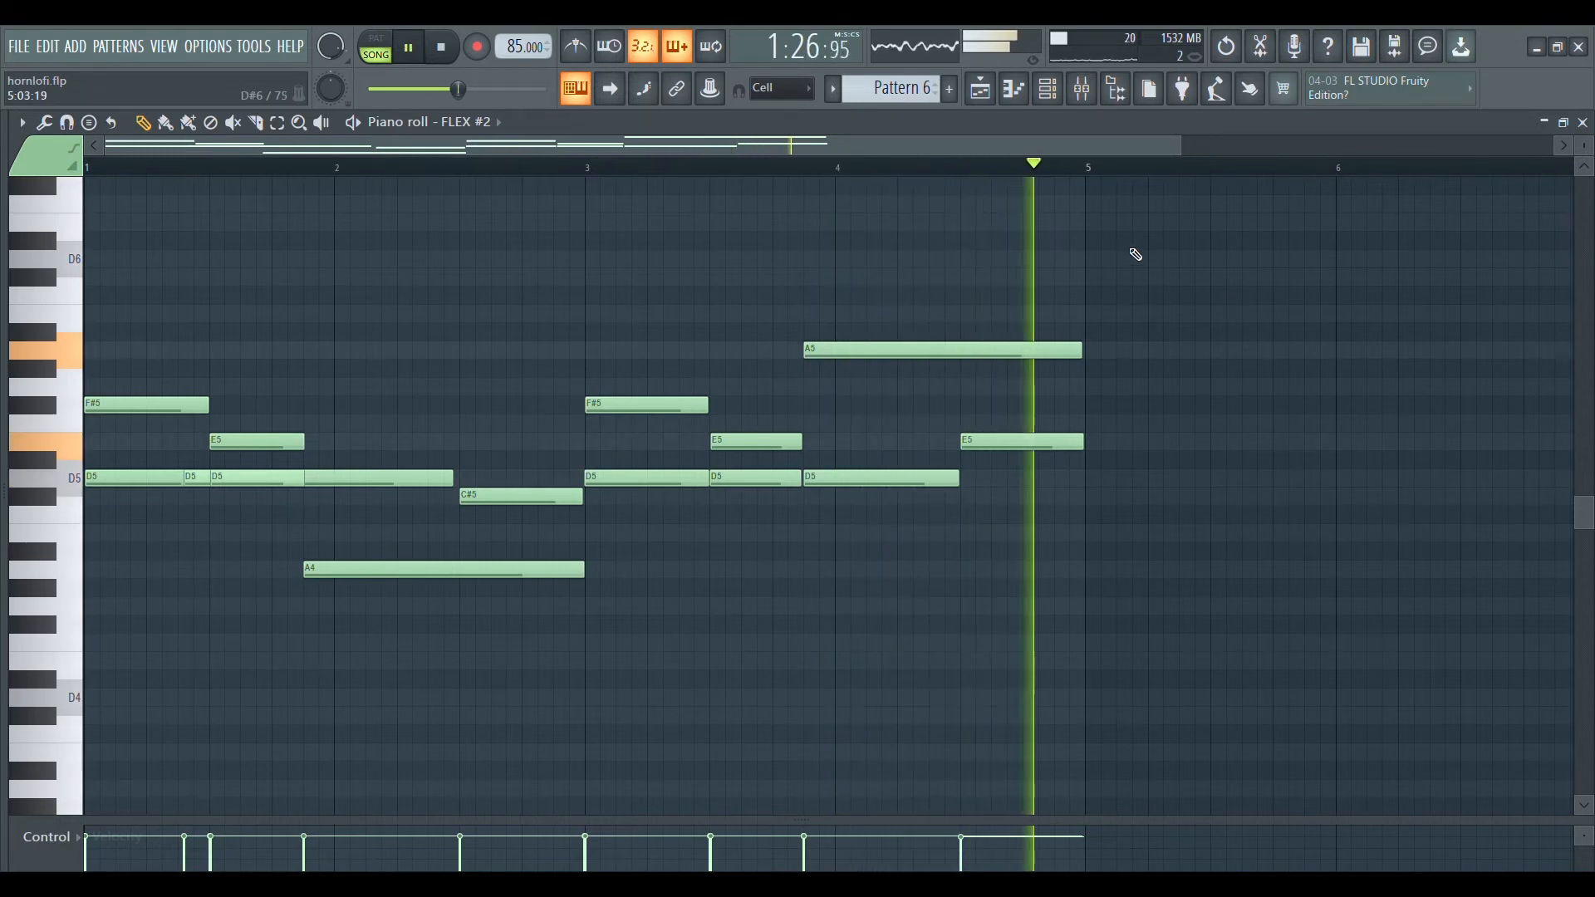
key("space")
Open the FLEX #2 instrument from the channel rack during playback and show the French Horns preset in its General Midi Library.
left_click(1047, 98)
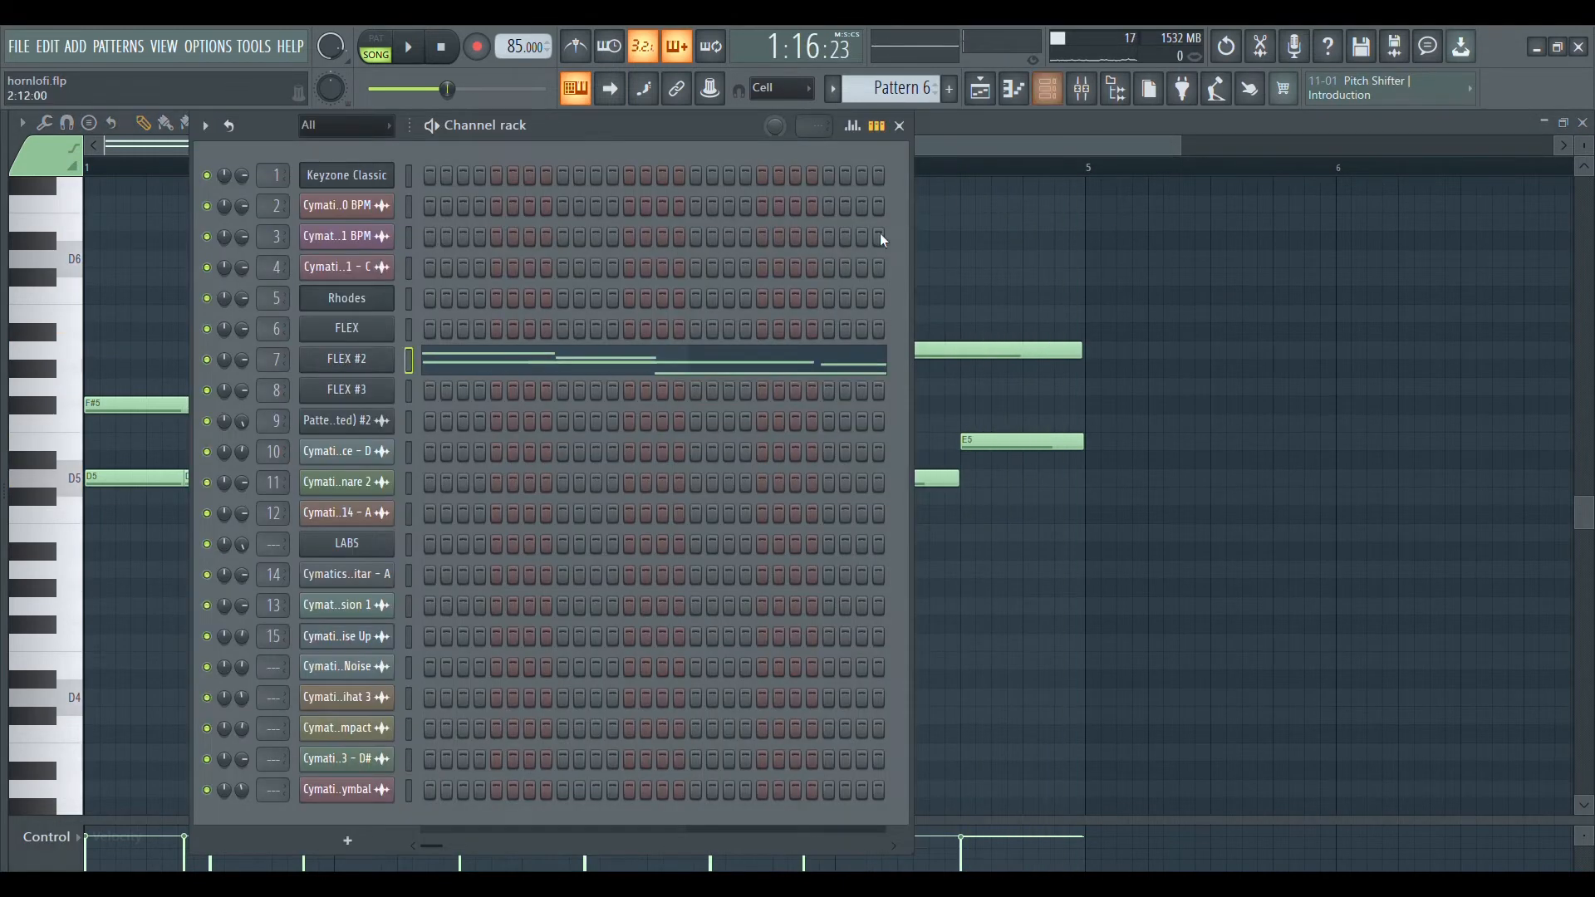
key("space")
left_click(349, 359)
left_click_drag(375, 361, 711, 187)
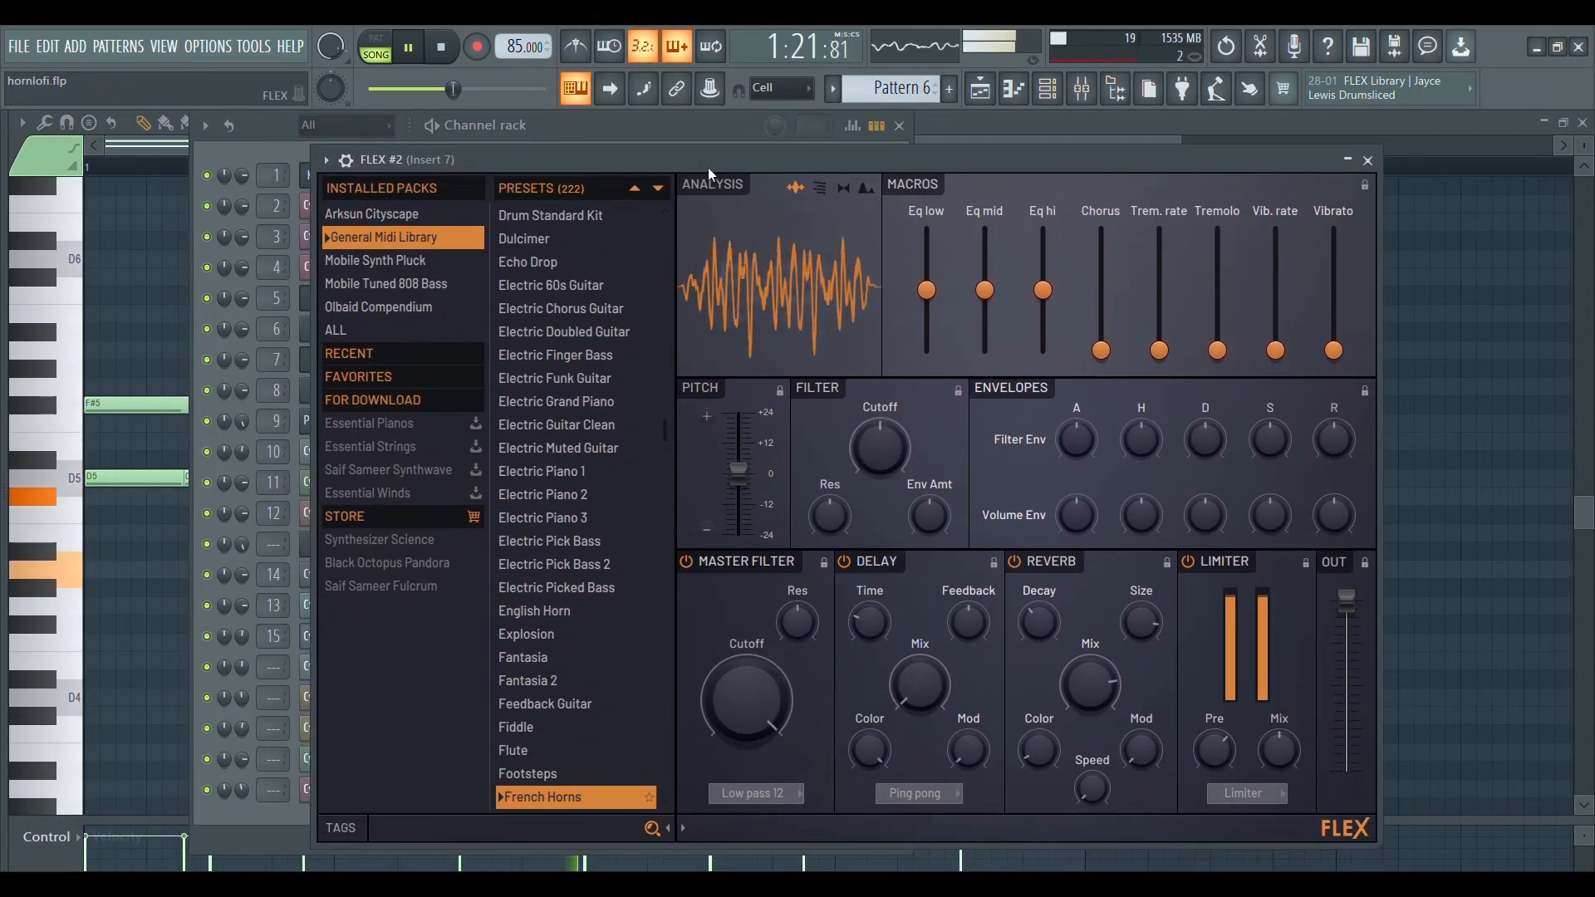
left_click_drag(810, 166, 829, 155)
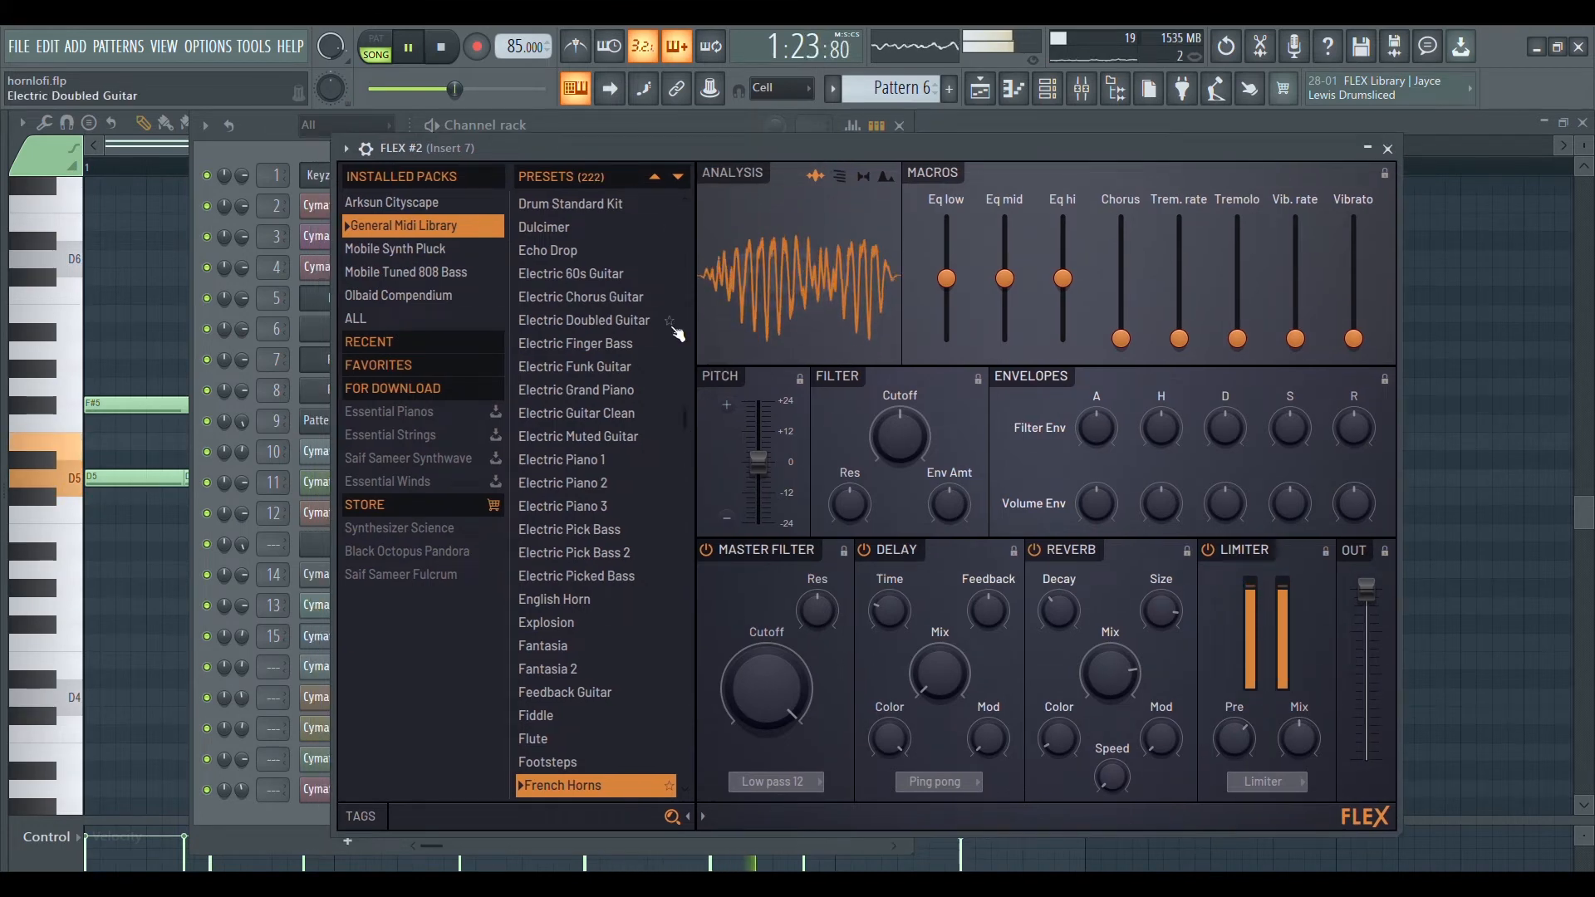
scroll(675, 325, "down", 4)
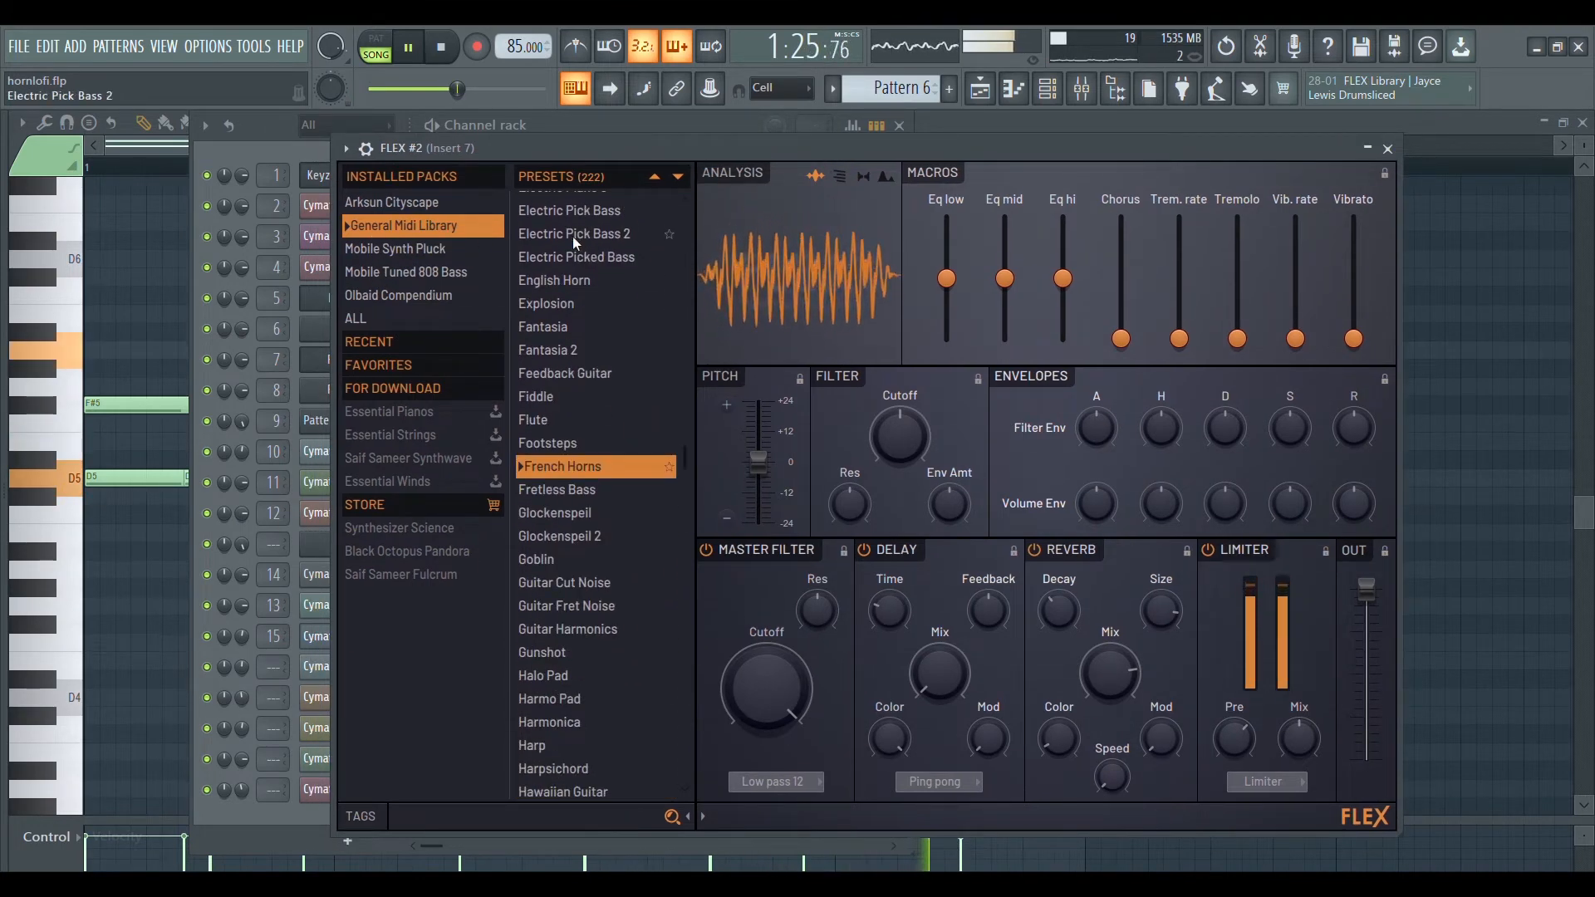
scroll(601, 312, "up", 1)
scroll(601, 313, "down", 3)
scroll(601, 312, "up", 2)
During playback, set the band 1 high-pass frequency to about 157 Hz in Fruity parametric EQ 2 on Insert 7.
left_click(1084, 98)
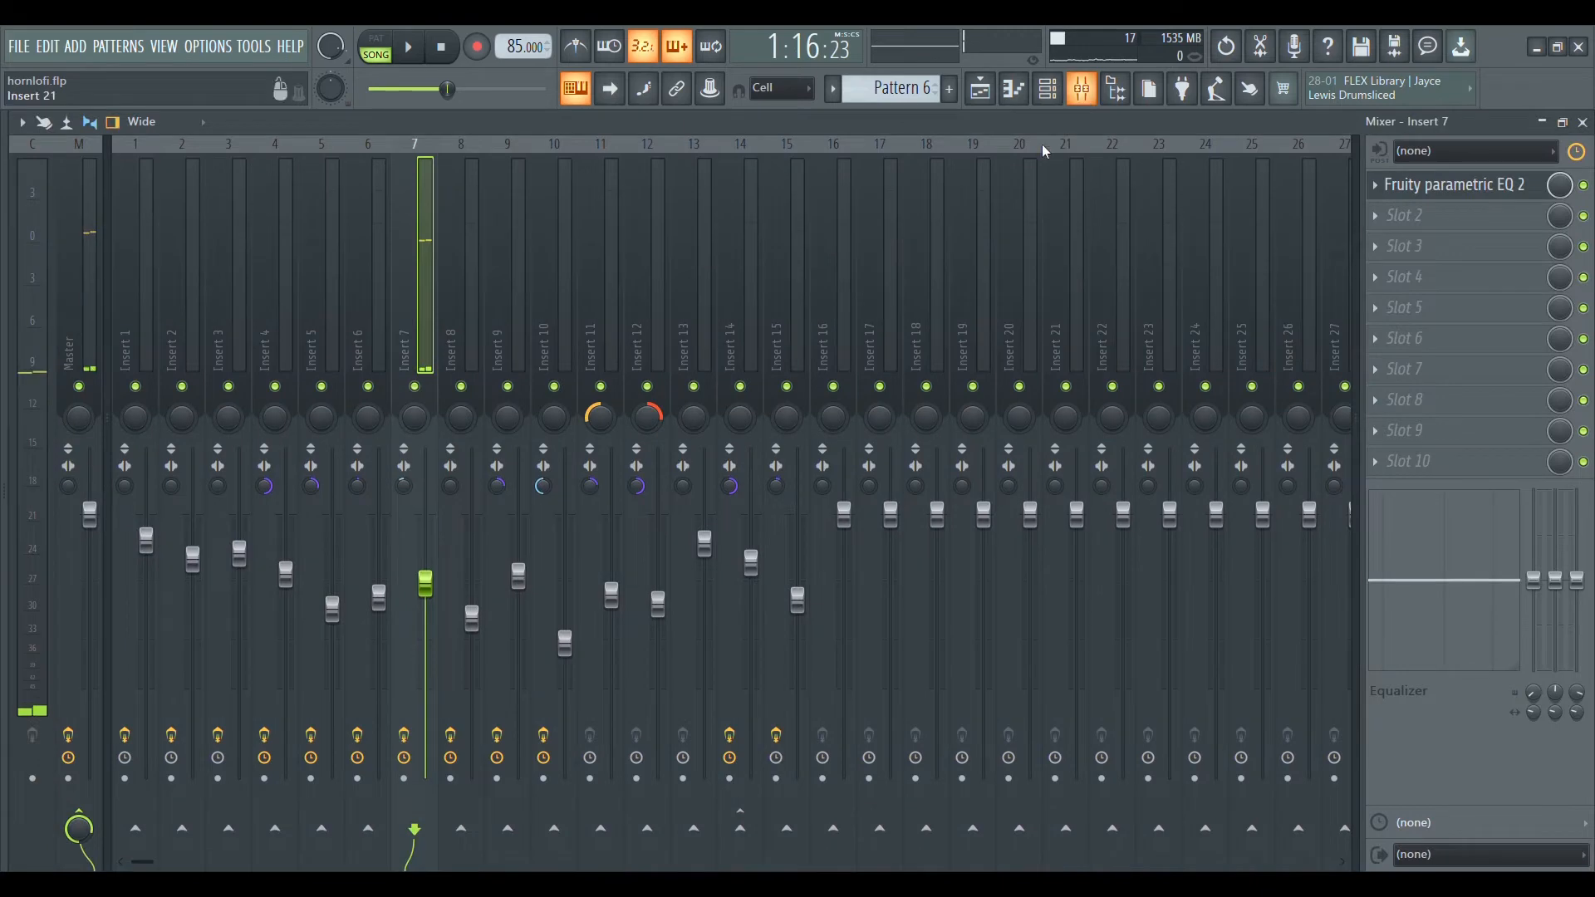
key("space")
left_click(1510, 184)
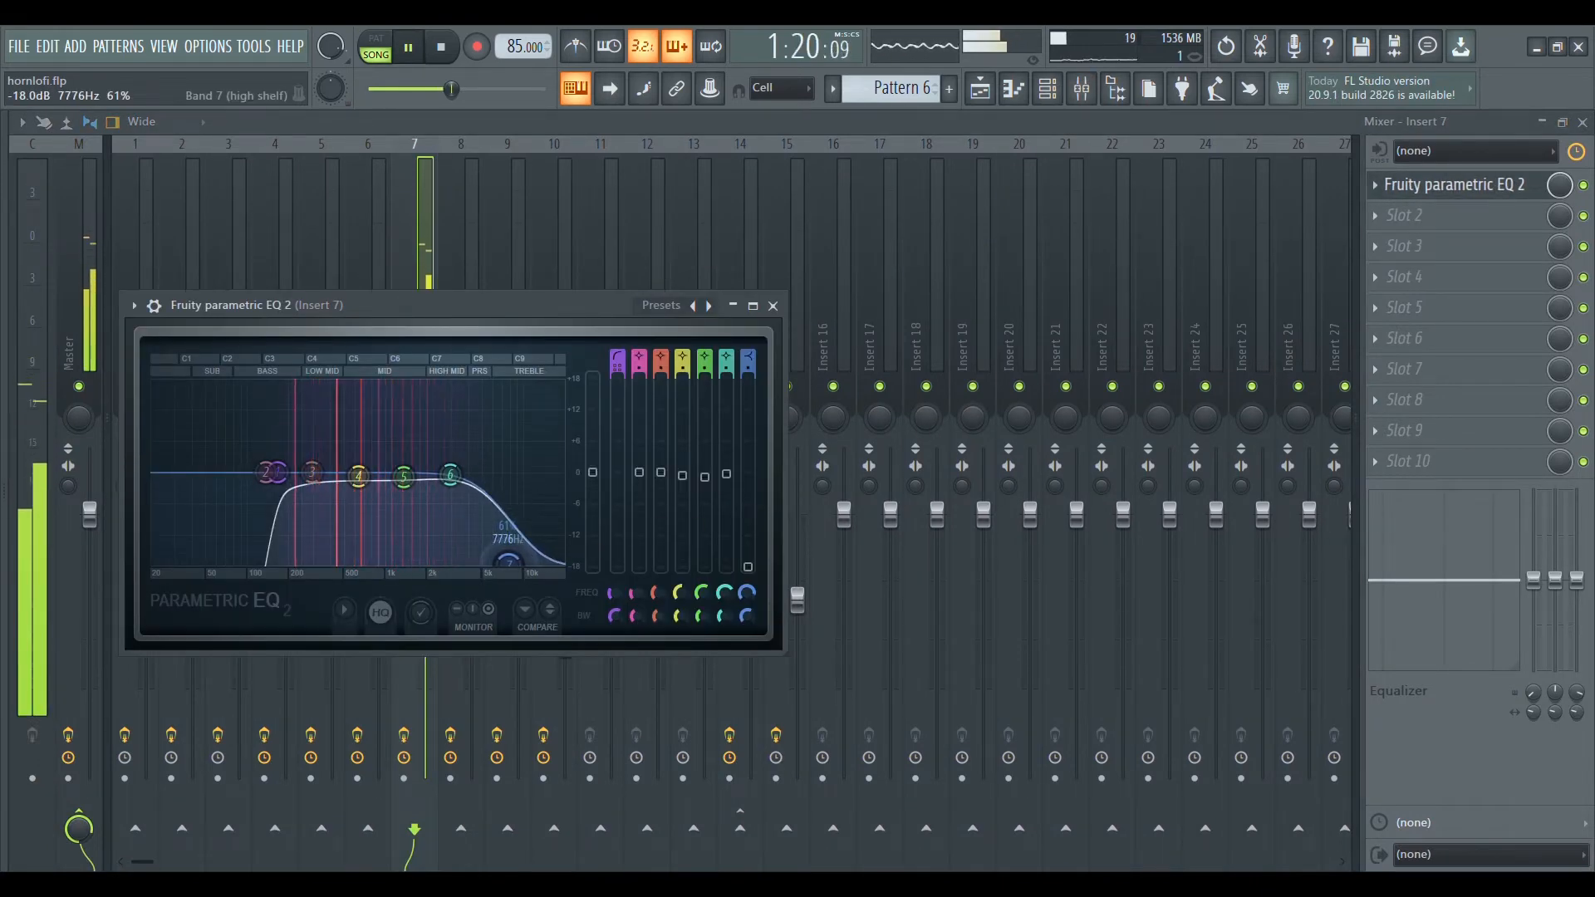
left_click_drag(267, 472, 274, 473)
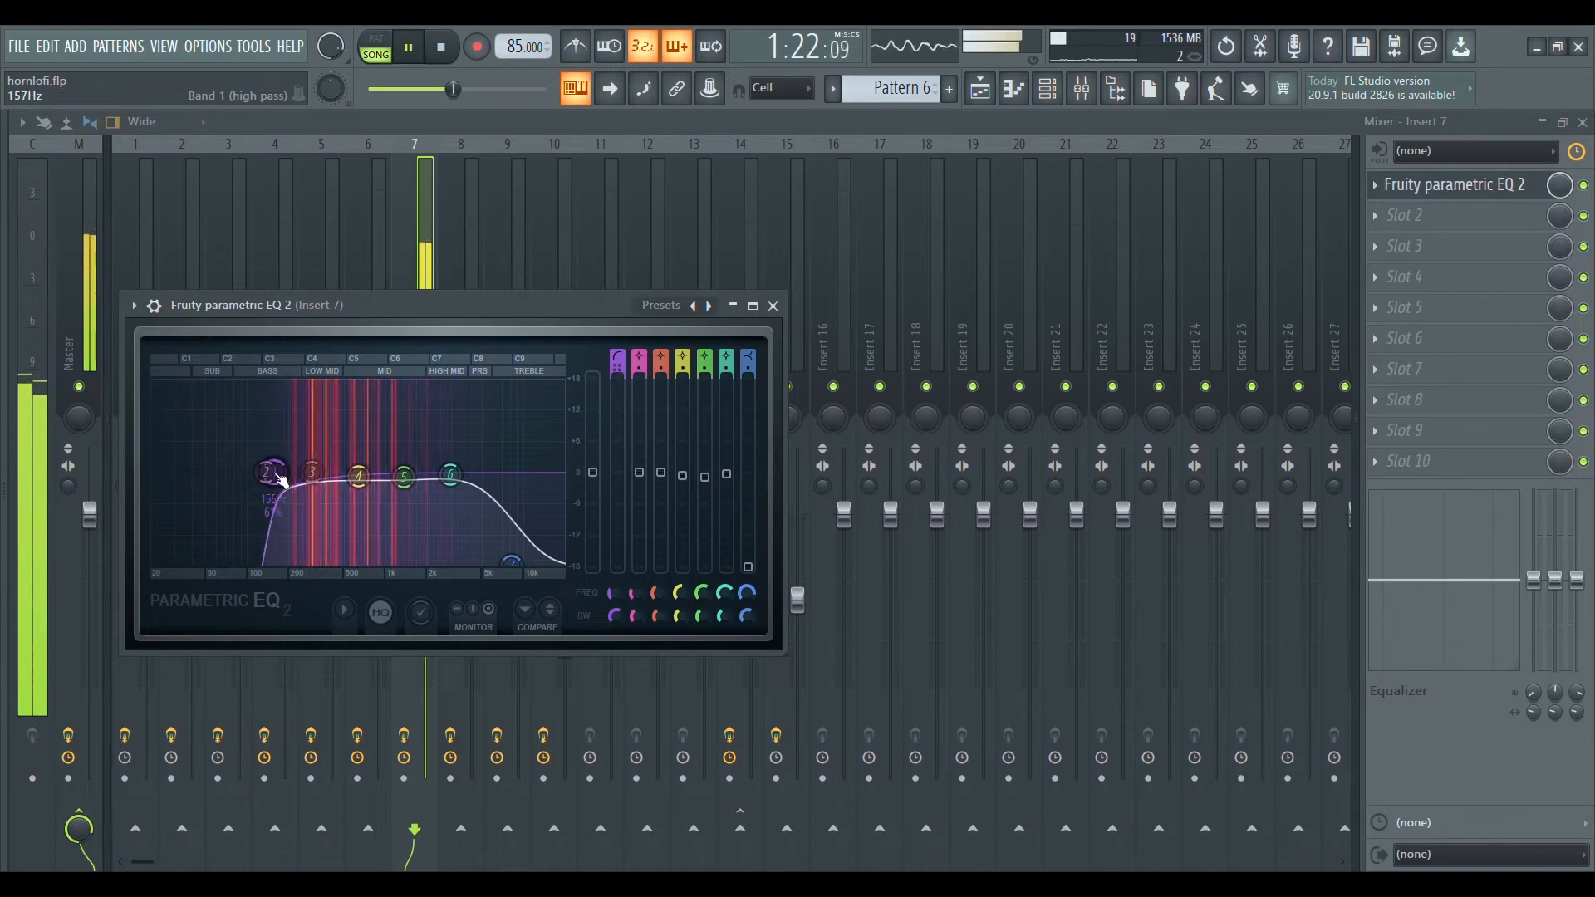
left_click(772, 306)
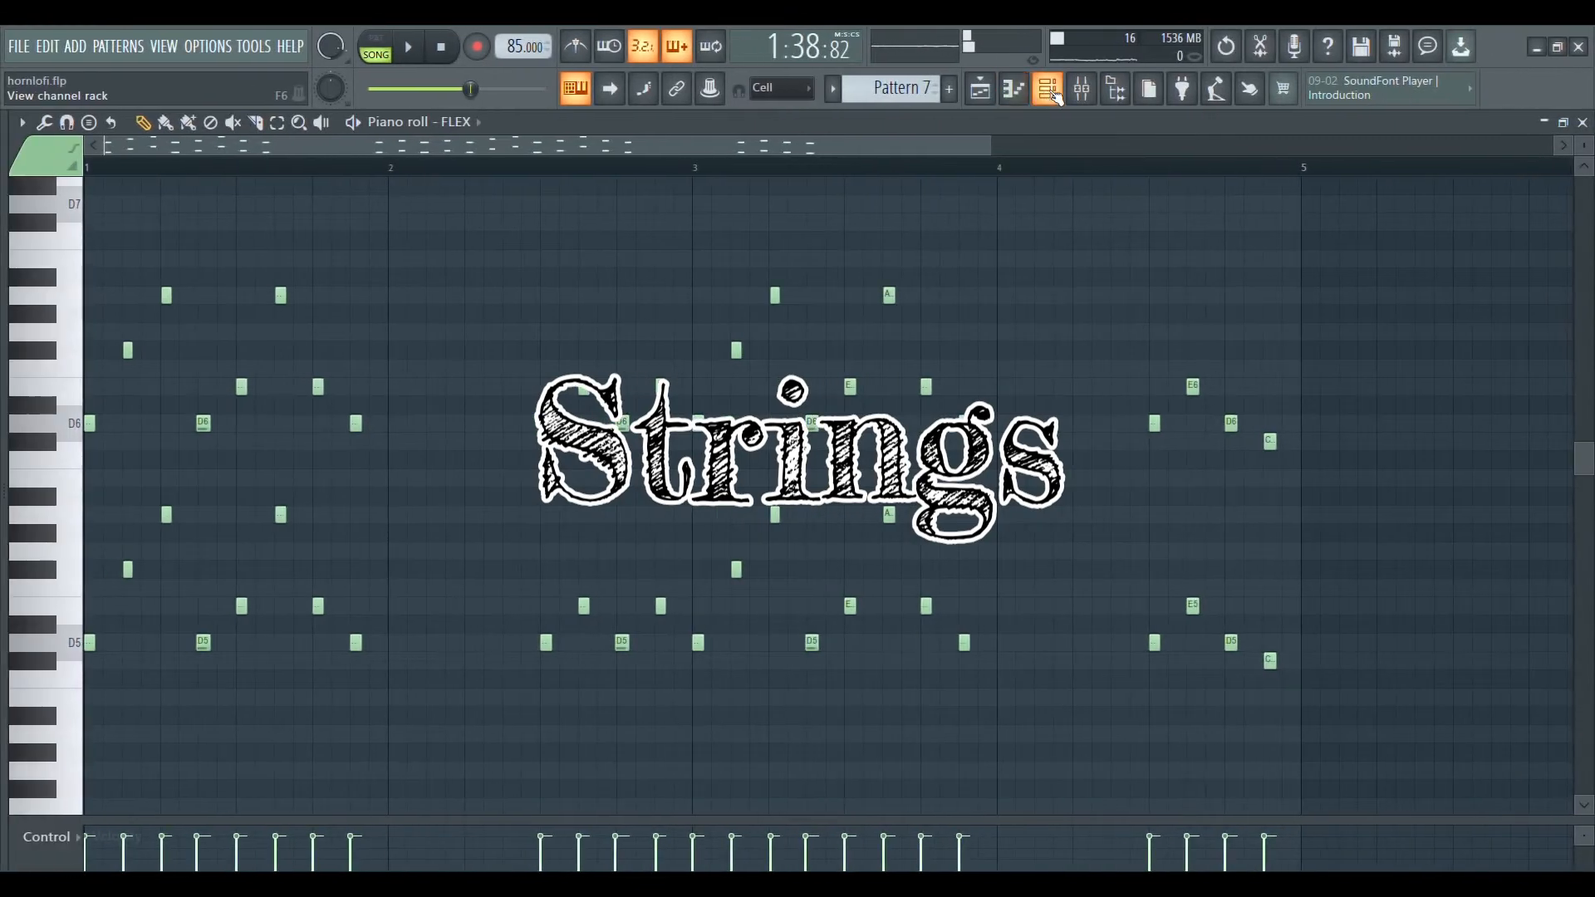
Open the FLEX instrument on Insert 6, show its Pizzcato Strings preset in the General Midi Library and play the part.
key("F6")
left_click(367, 325)
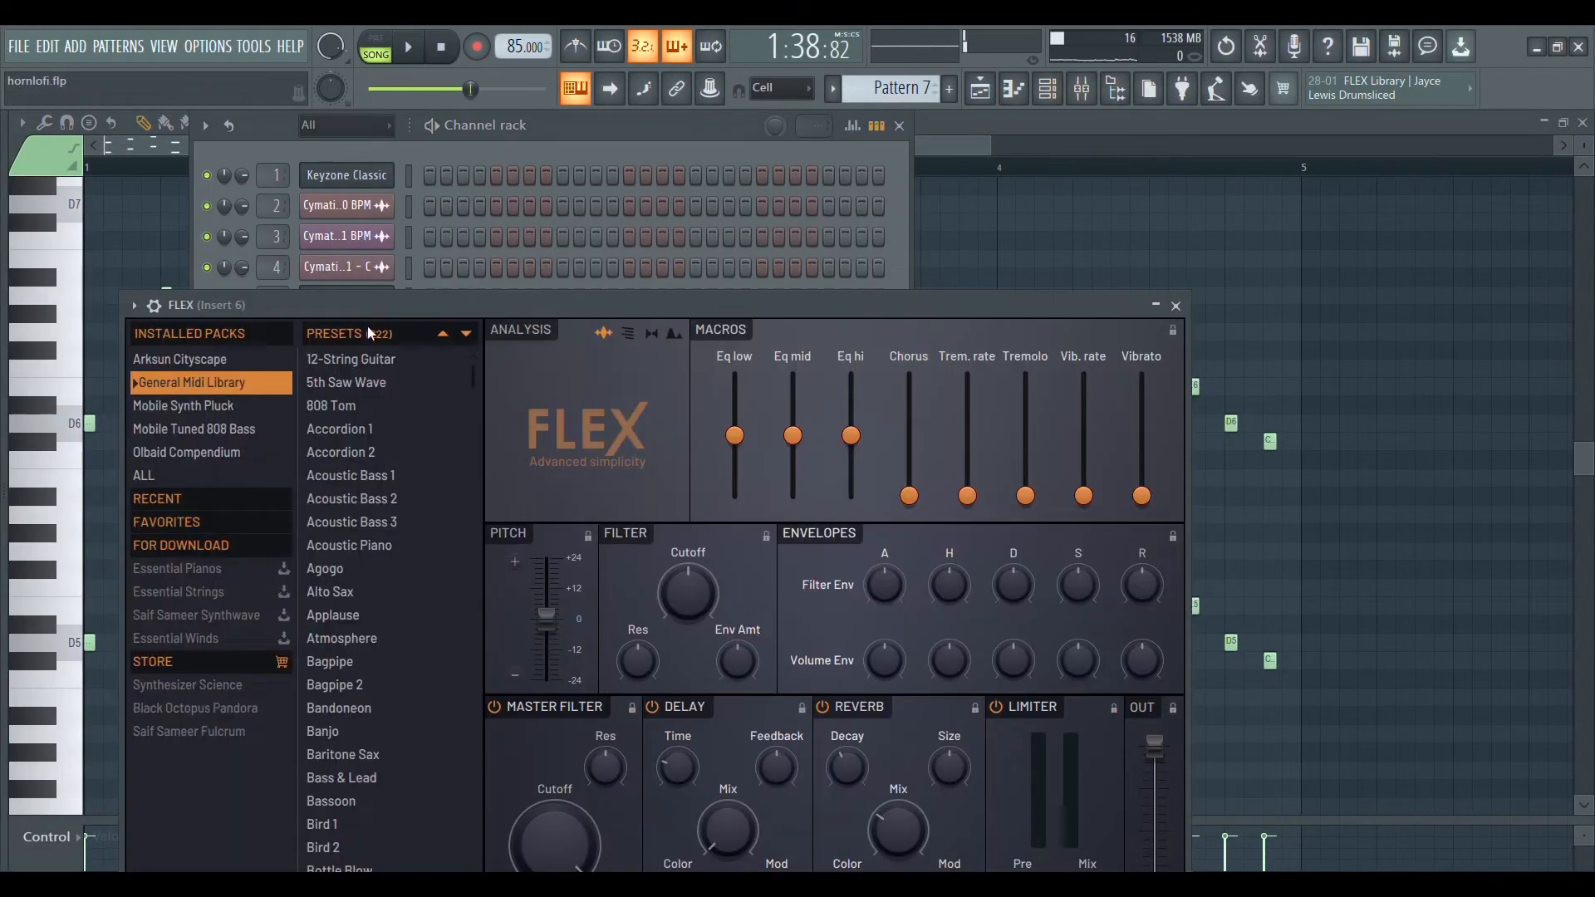
left_click_drag(546, 305, 700, 112)
scroll(546, 405, "down", 12)
scroll(546, 405, "down", 20)
left_click(546, 405)
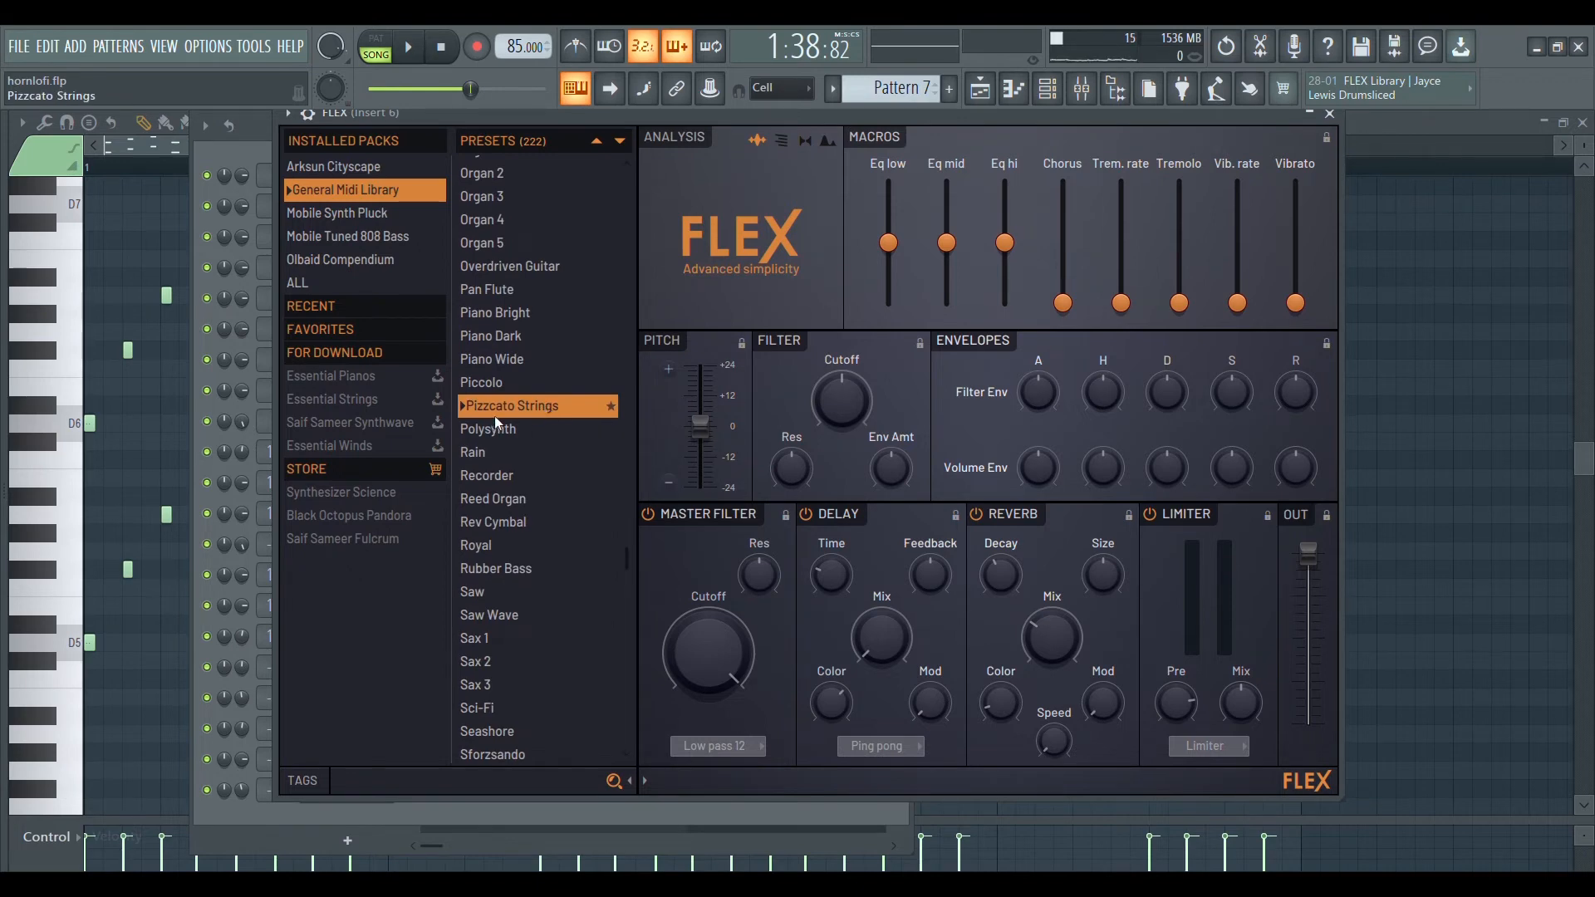
key("space")
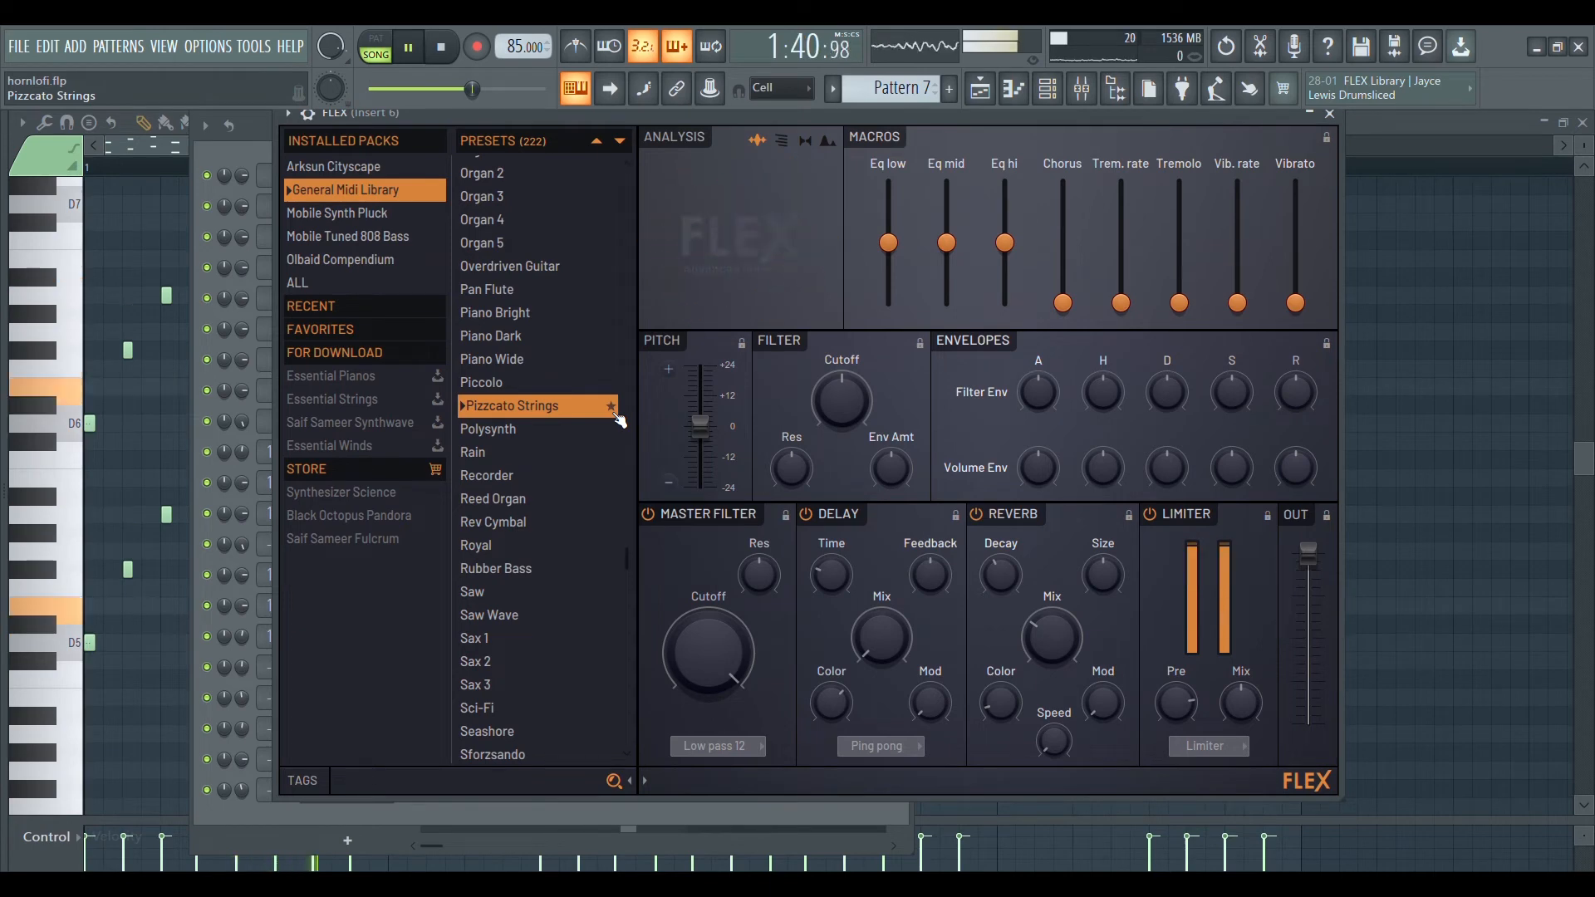
key("space")
Play Pattern 7 and shift the band 7 low-pass cutoff slightly higher in Fruity parametric EQ 2 on Insert 6.
left_click(1089, 88)
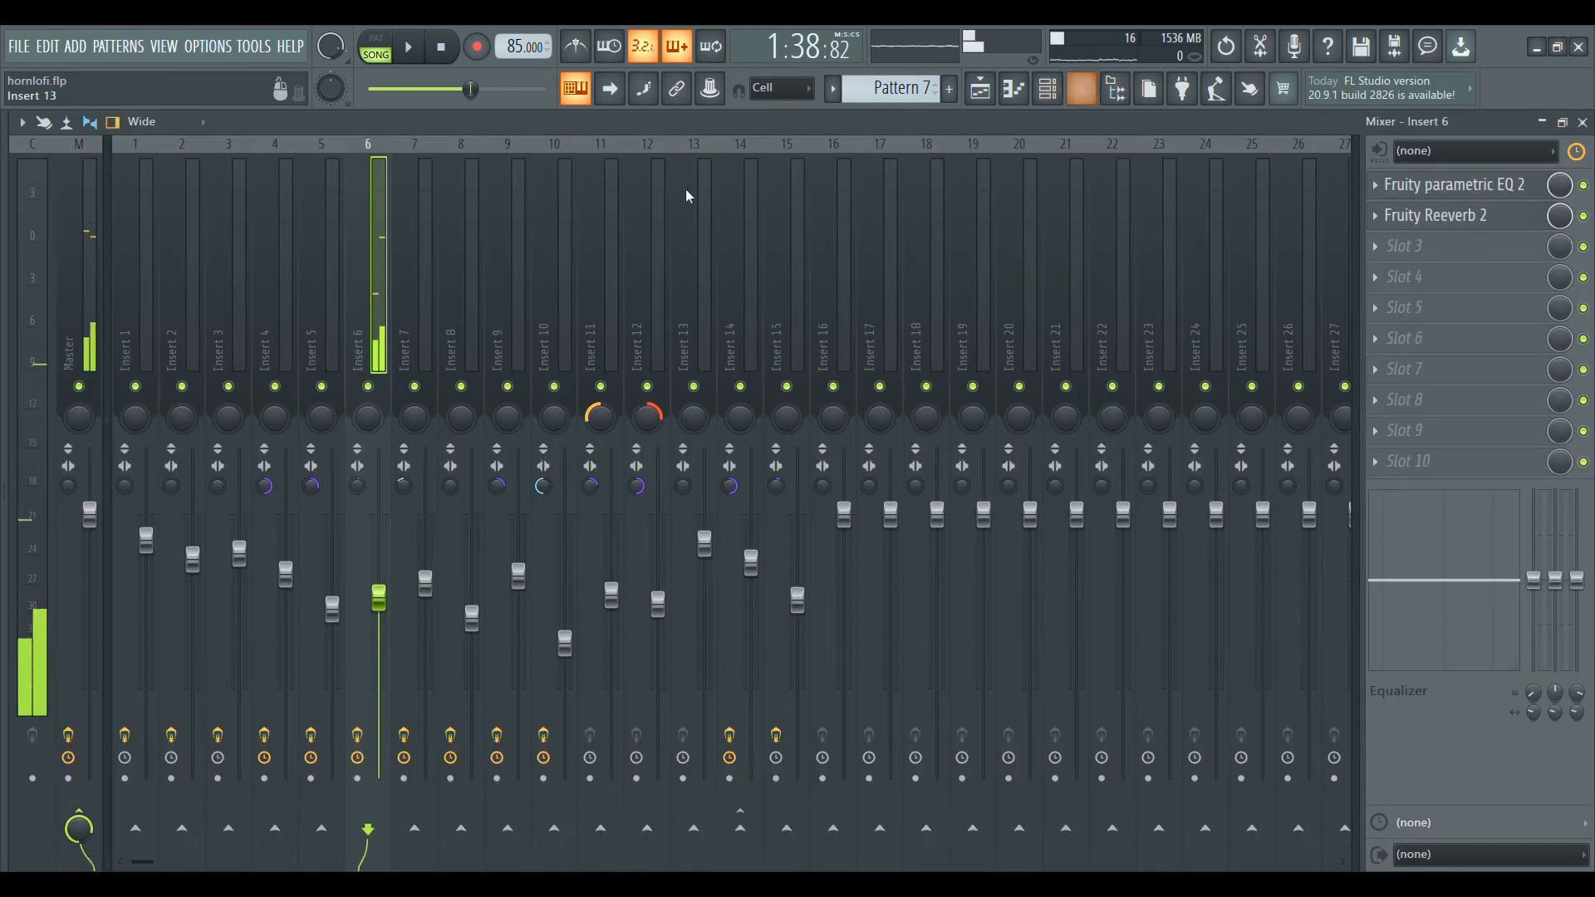
left_click(1497, 187)
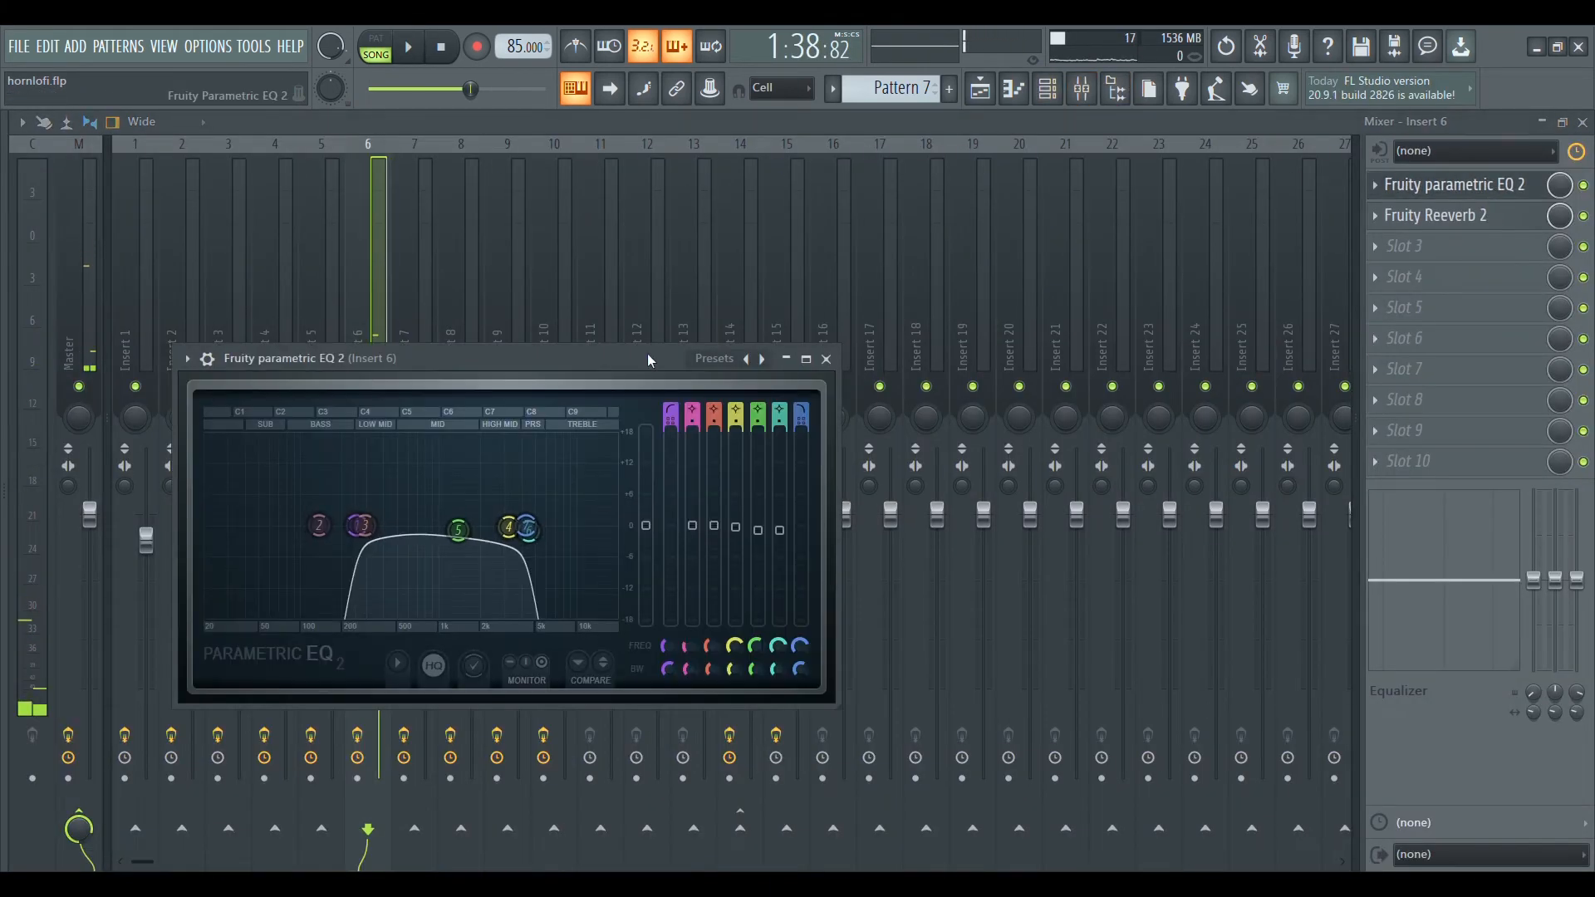
key("space")
left_click_drag(620, 356, 639, 228)
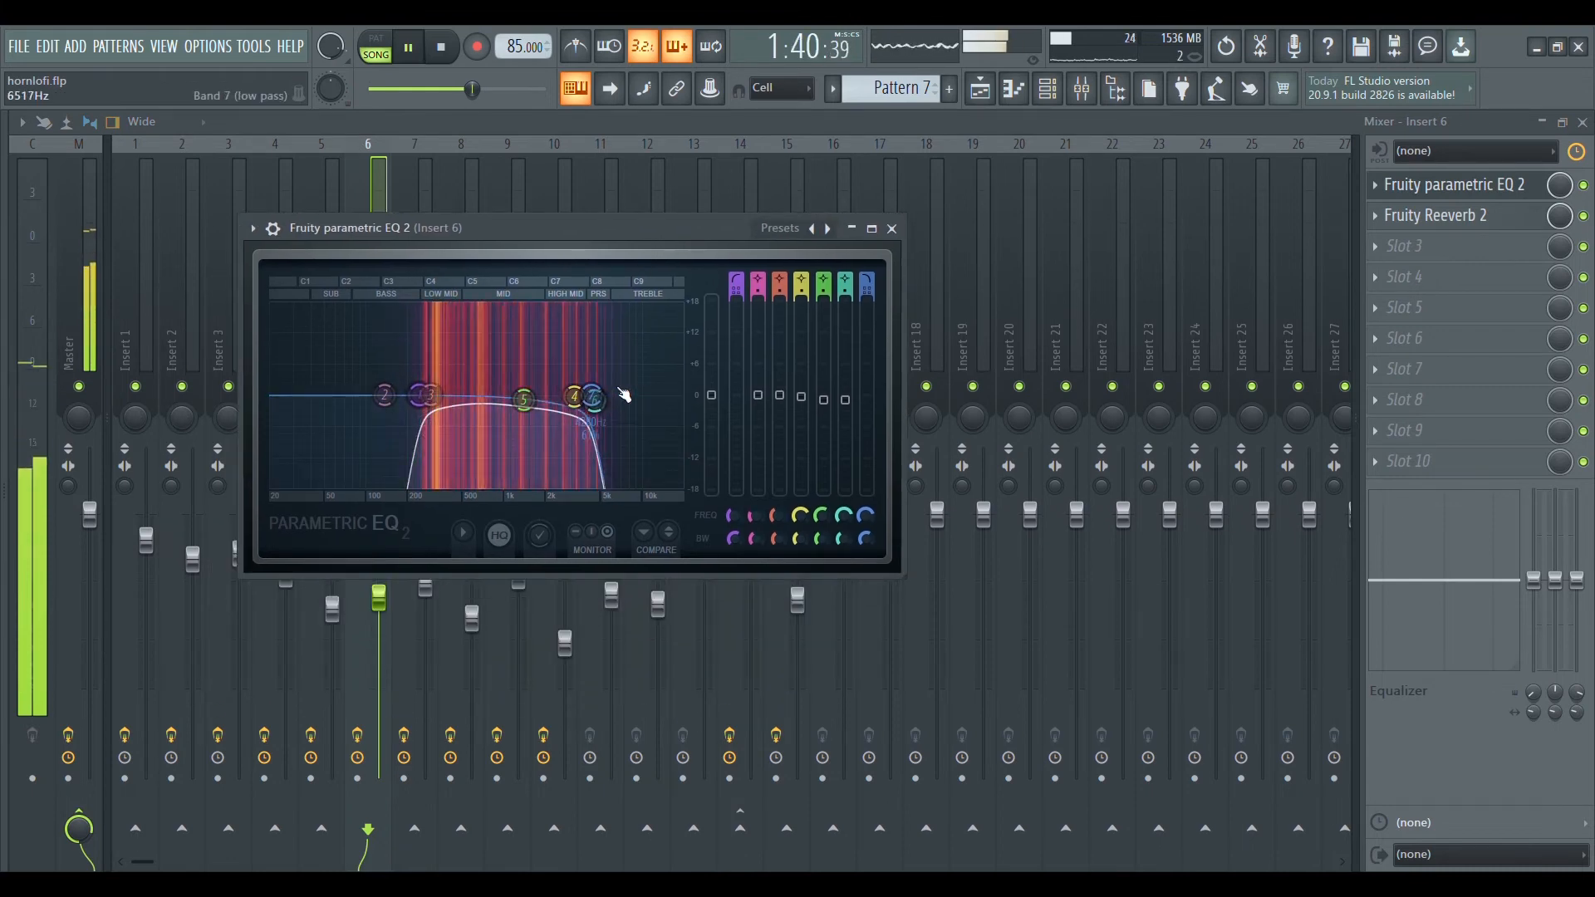
left_click_drag(596, 399, 608, 408)
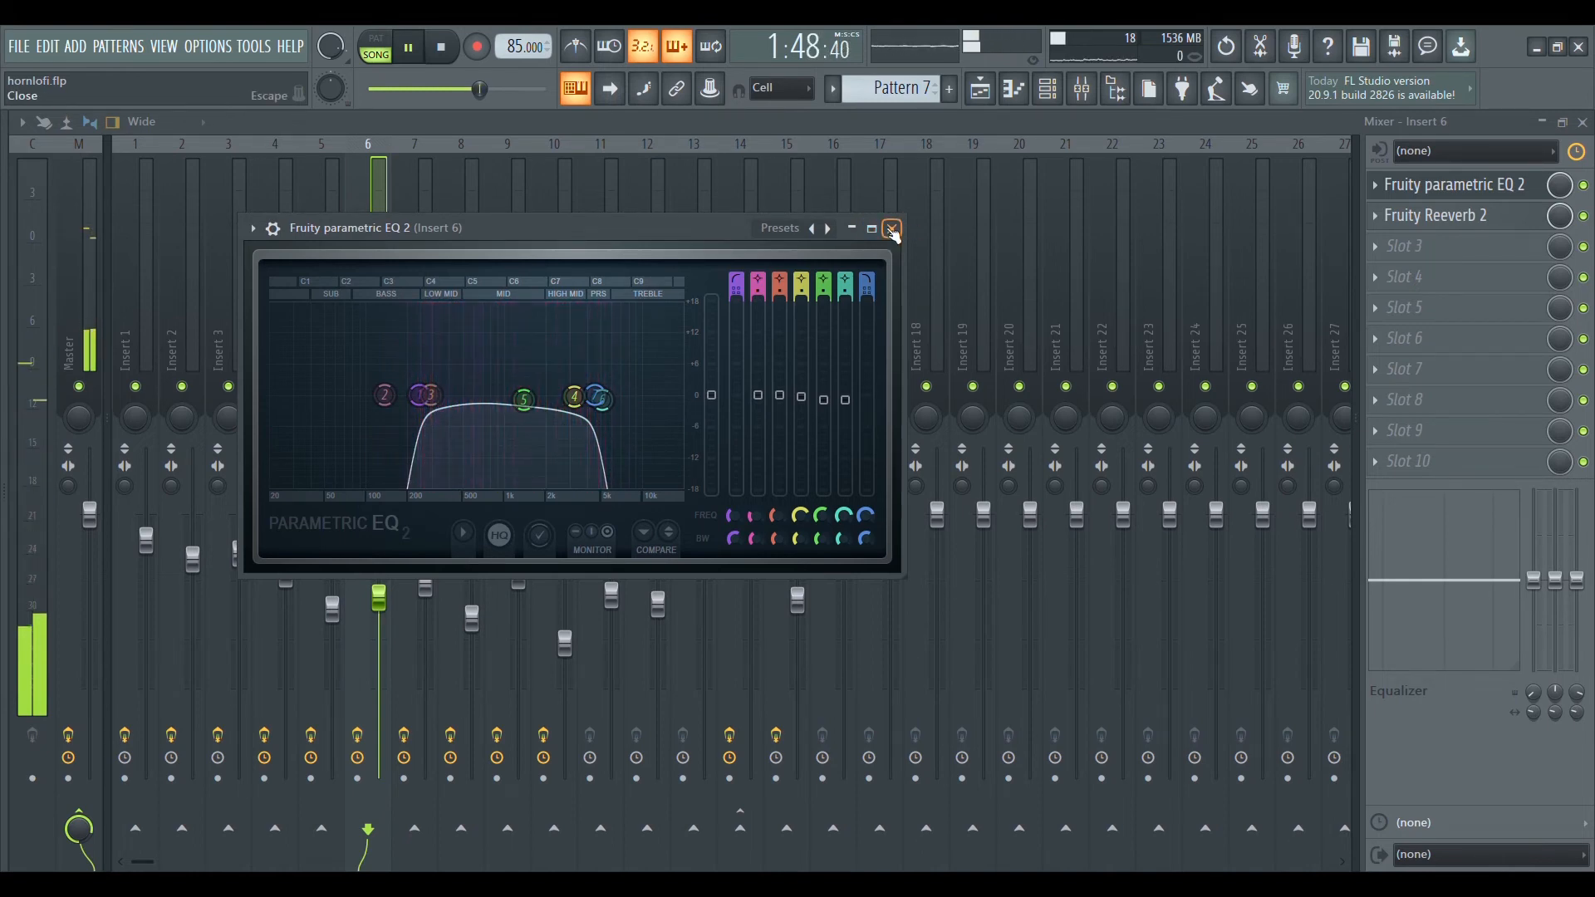
left_click(891, 228)
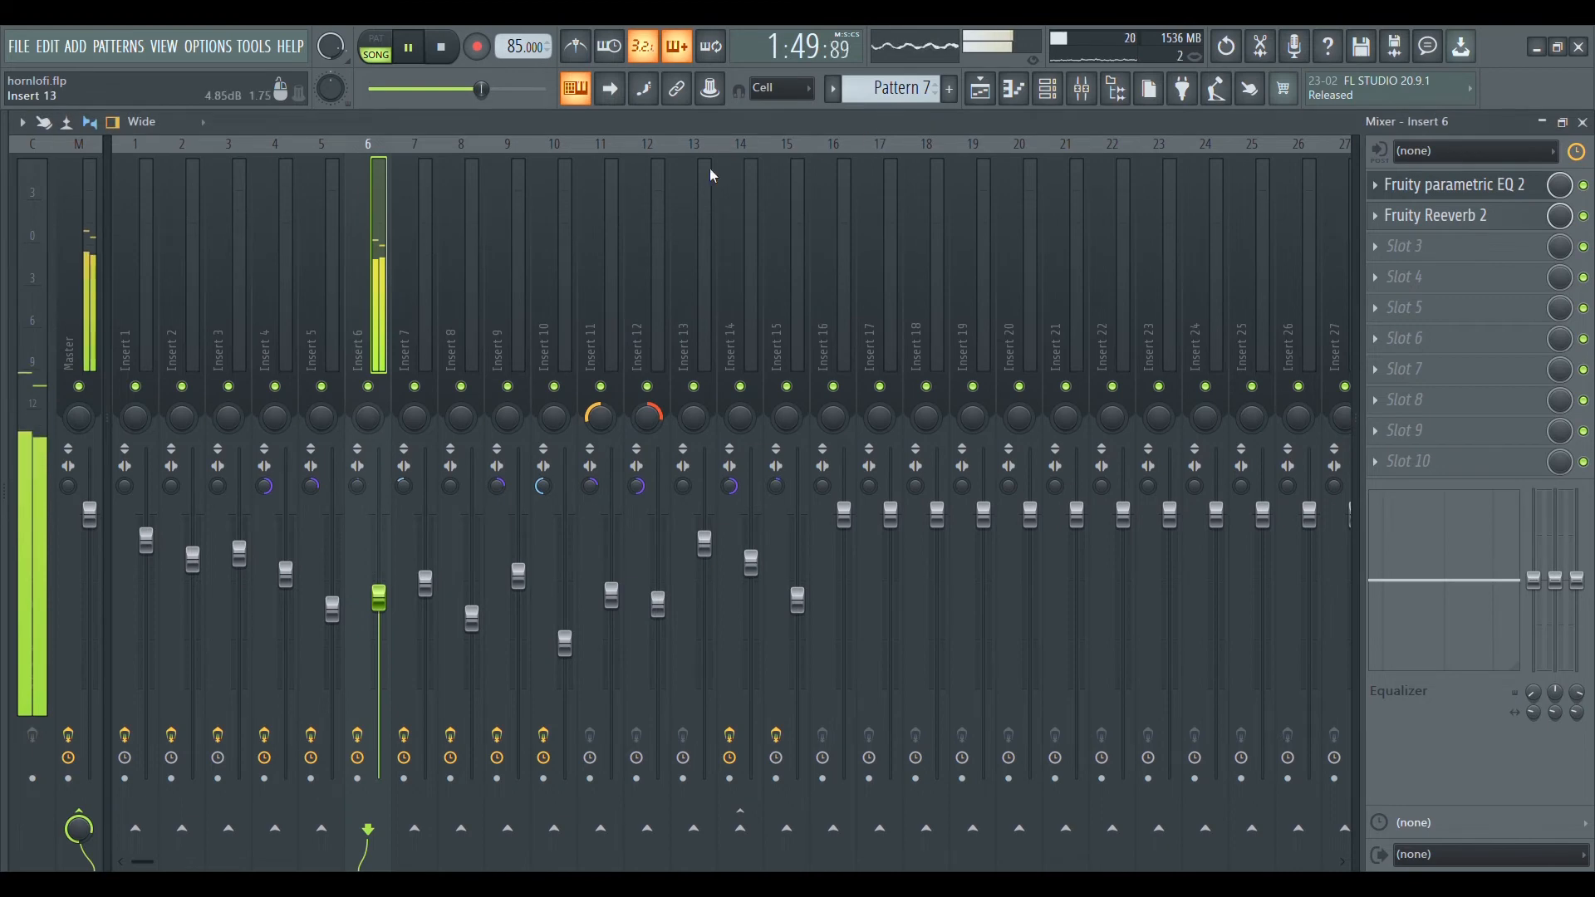
Review the Fruity Reeverb 2 settings on Insert 6 during playback and close the effect.
left_click(1471, 228)
left_click_drag(520, 388, 745, 267)
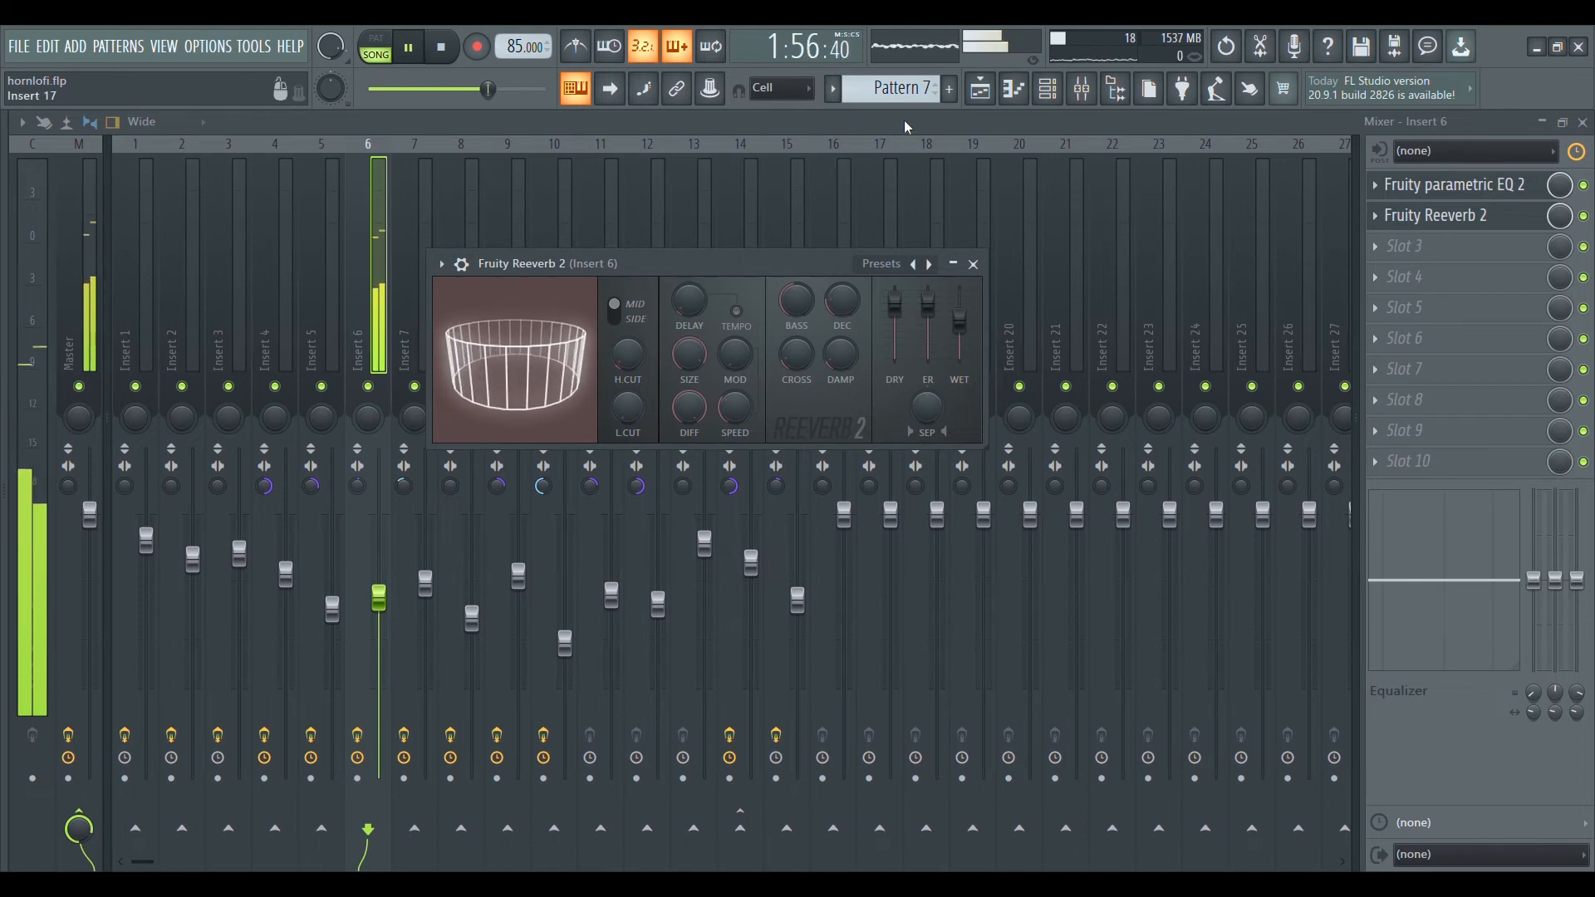
key("Escape")
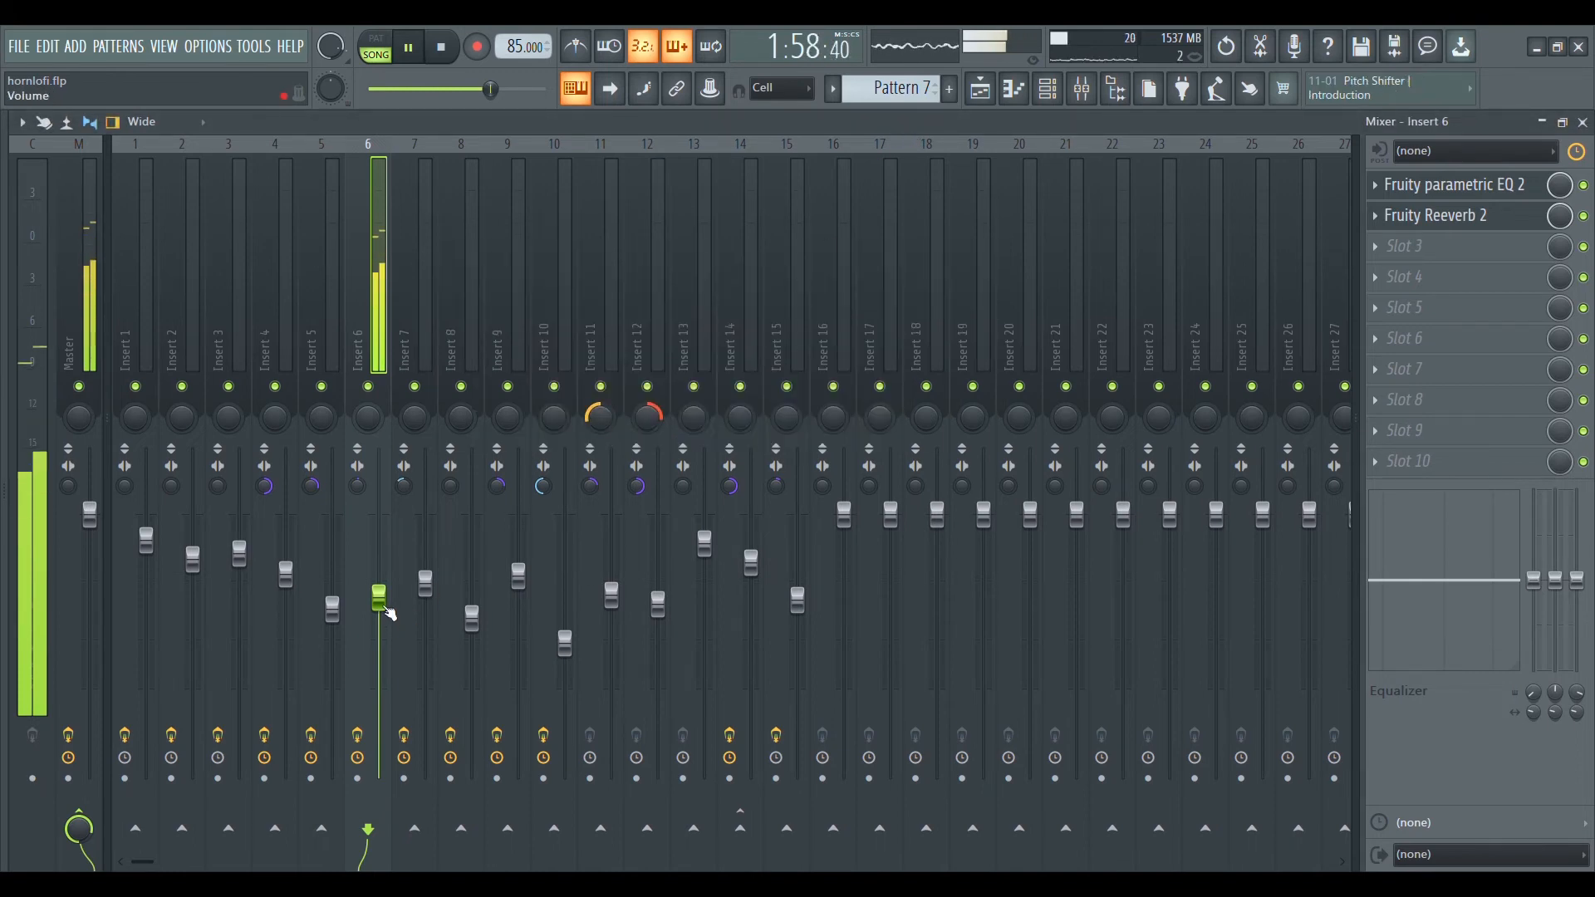